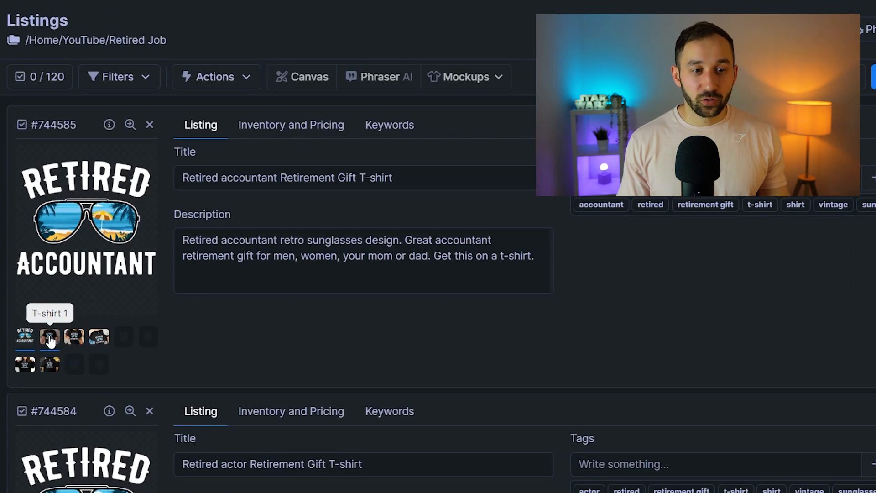
# View the T-shirt mockup images of the retired accountant listing
pyautogui.click(49, 337)
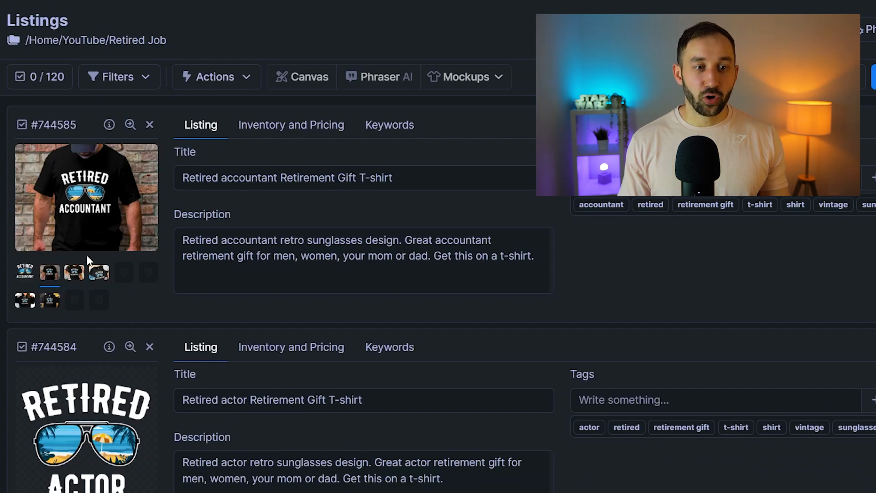
pyautogui.click(74, 273)
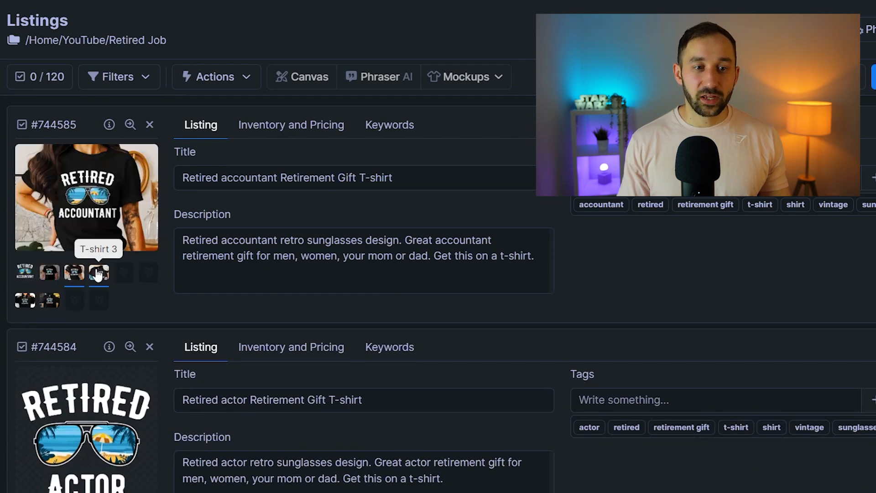
pyautogui.click(98, 273)
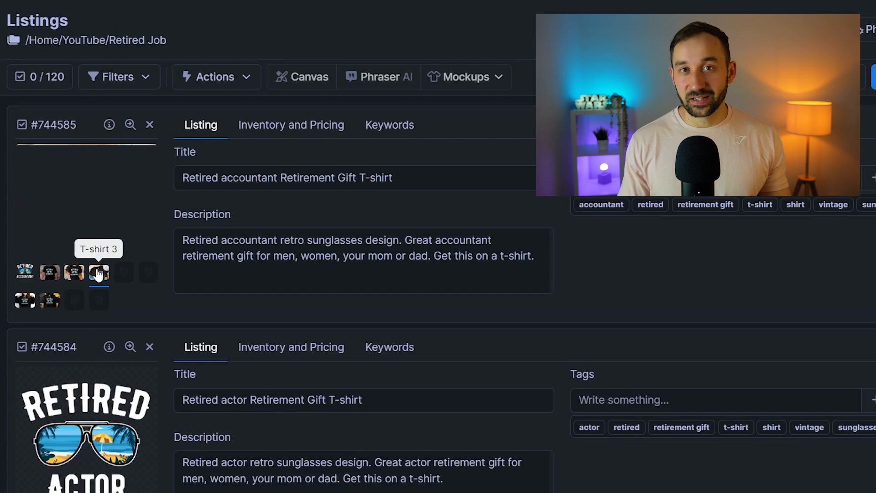
pyautogui.click(49, 272)
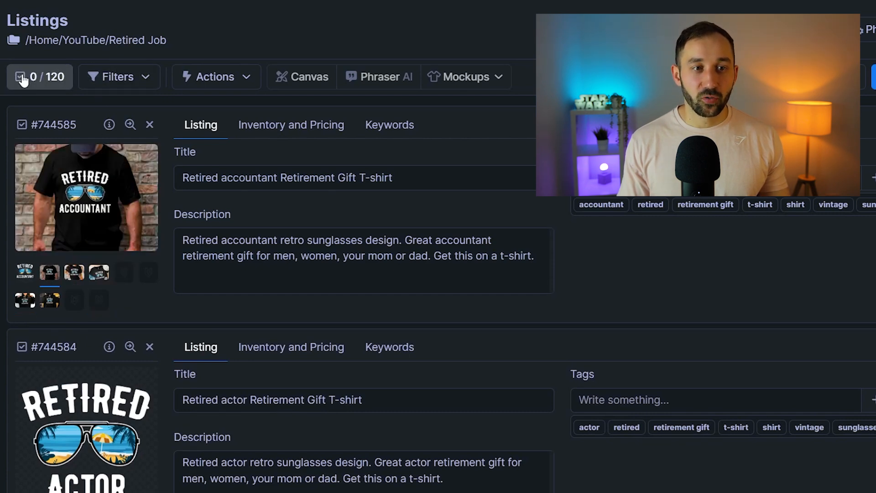
# Select all listings in the Retired Job collection and start creating video mockups for them
pyautogui.click(43, 81)
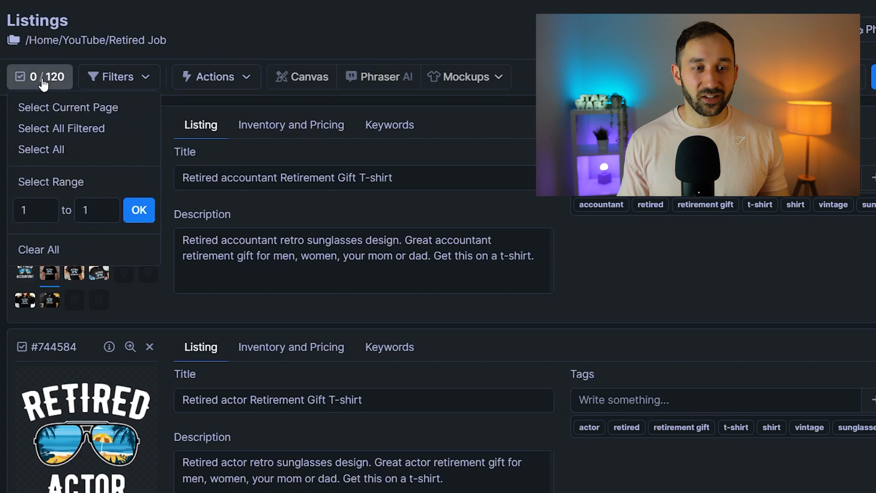
pyautogui.click(86, 147)
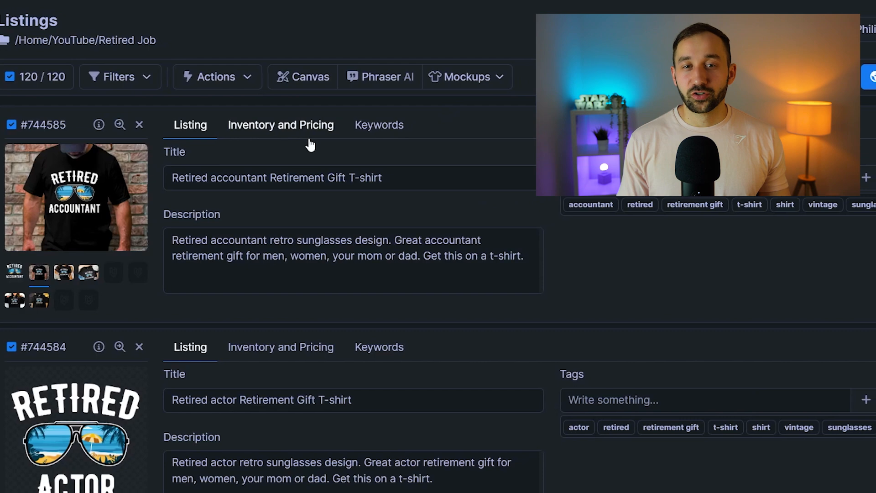
pyautogui.click(439, 78)
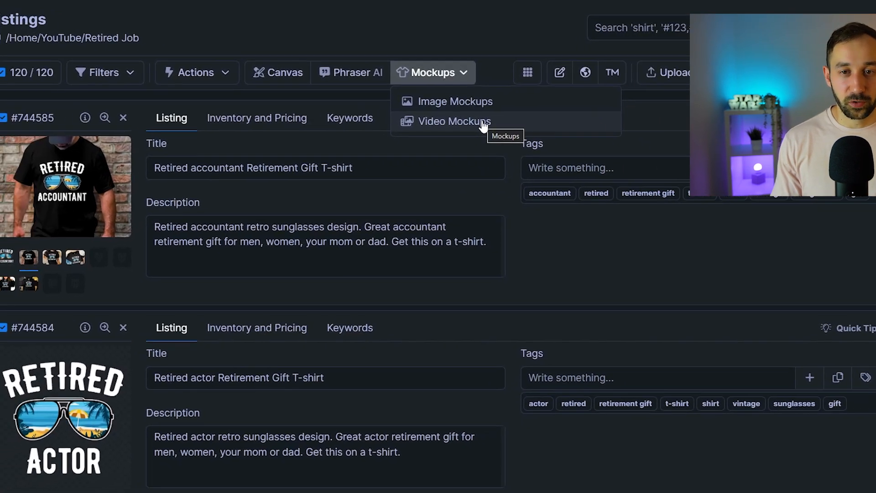
pyautogui.click(415, 131)
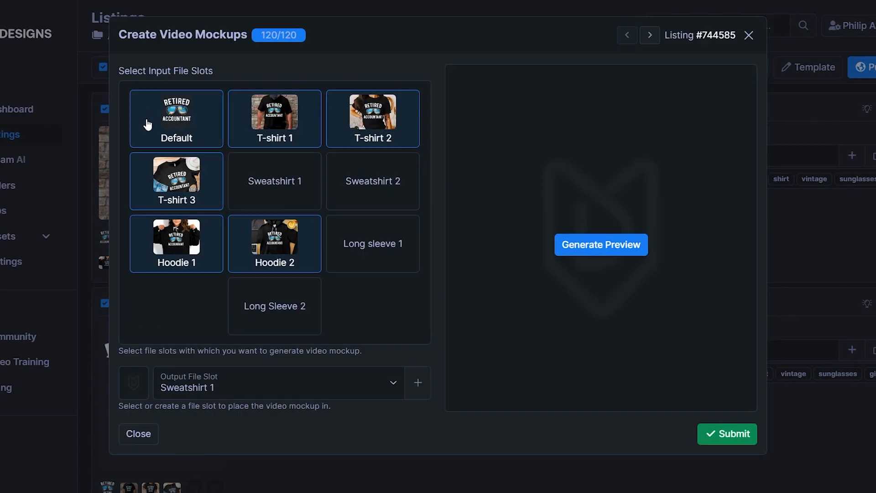
# Use only T-shirt 1, T-shirt 2 and T-shirt 3 as the video's input slots, and generate and play a preview
pyautogui.click(169, 137)
pyautogui.click(157, 173)
pyautogui.click(177, 240)
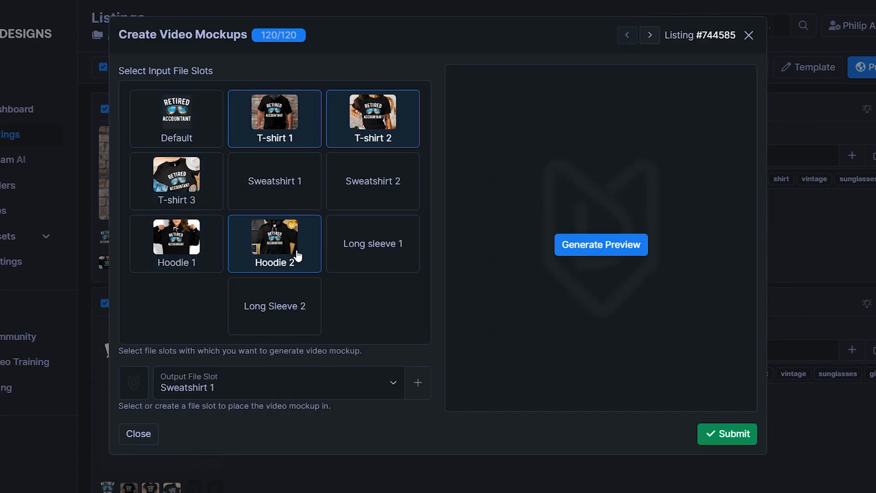
pyautogui.click(266, 248)
pyautogui.click(262, 137)
pyautogui.click(364, 125)
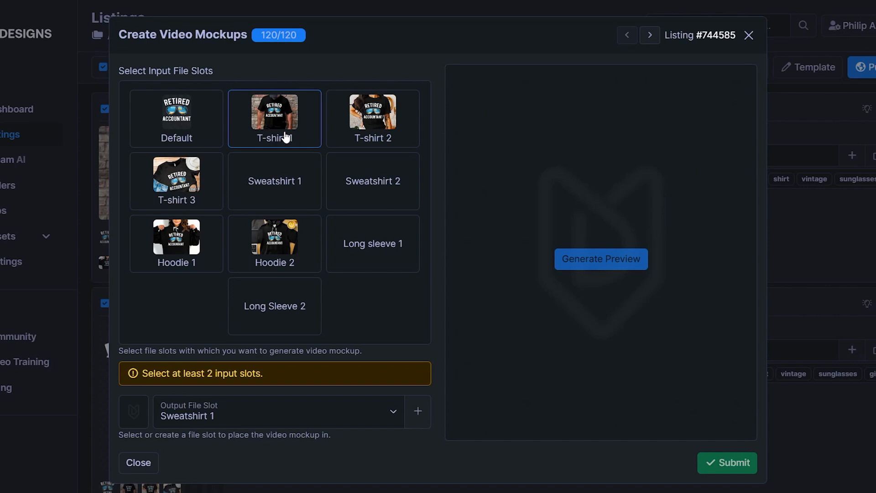
pyautogui.click(401, 136)
pyautogui.click(191, 187)
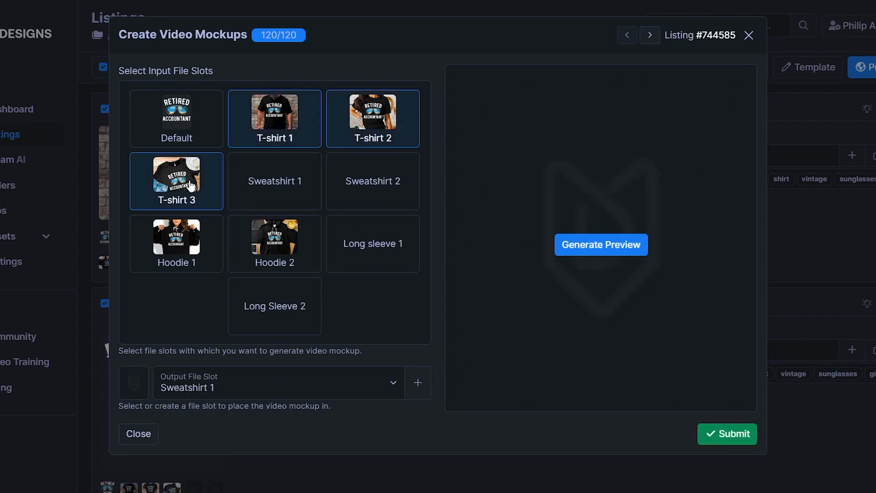
pyautogui.click(614, 245)
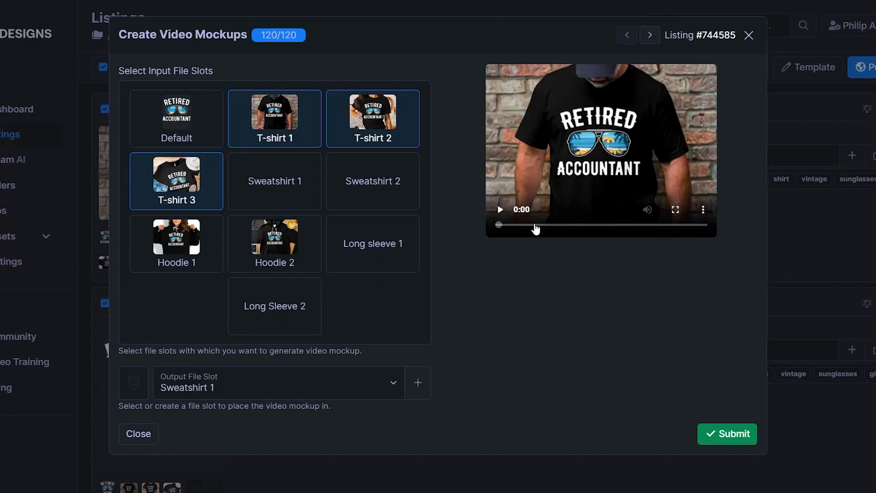
pyautogui.click(500, 211)
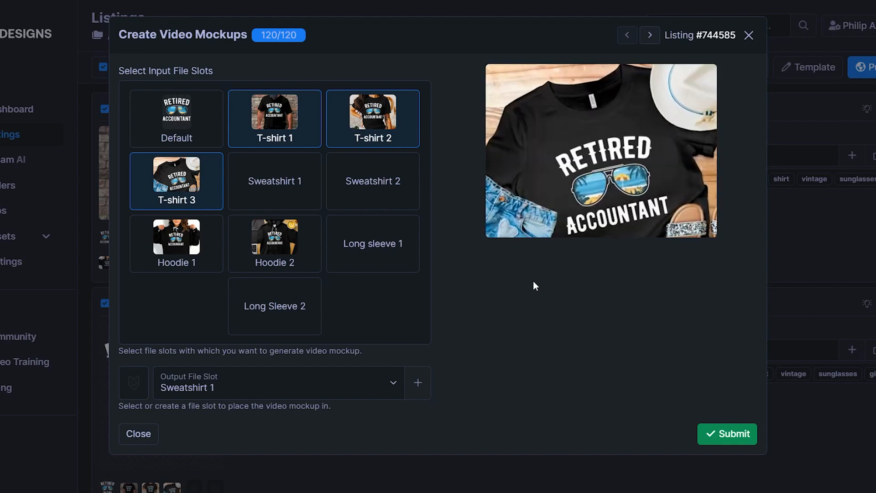
# Create an output file slot named "Video Tshirt" and submit the video mockups for the selected listings
pyautogui.click(418, 385)
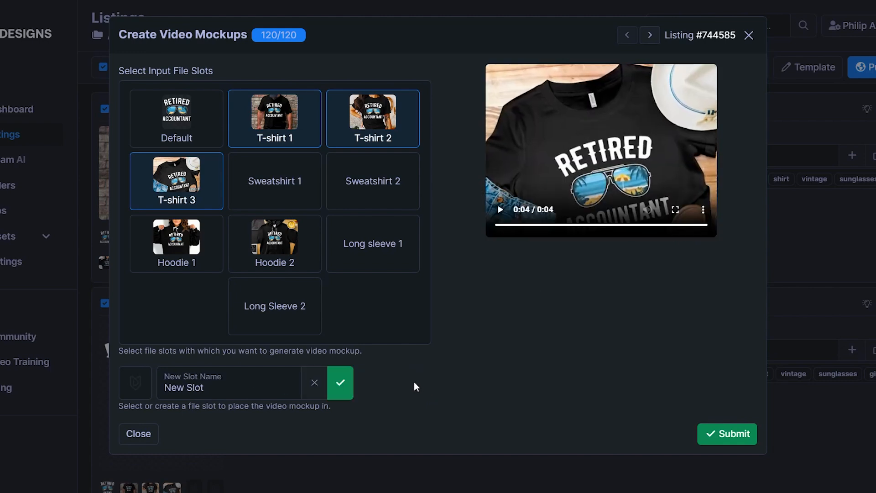
pyautogui.doubleClick(229, 390)
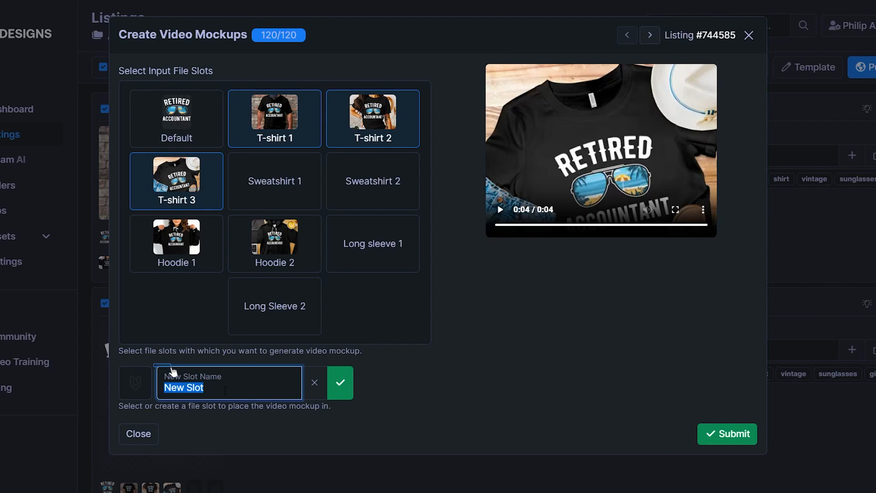
pyautogui.write('Video Tshirt')
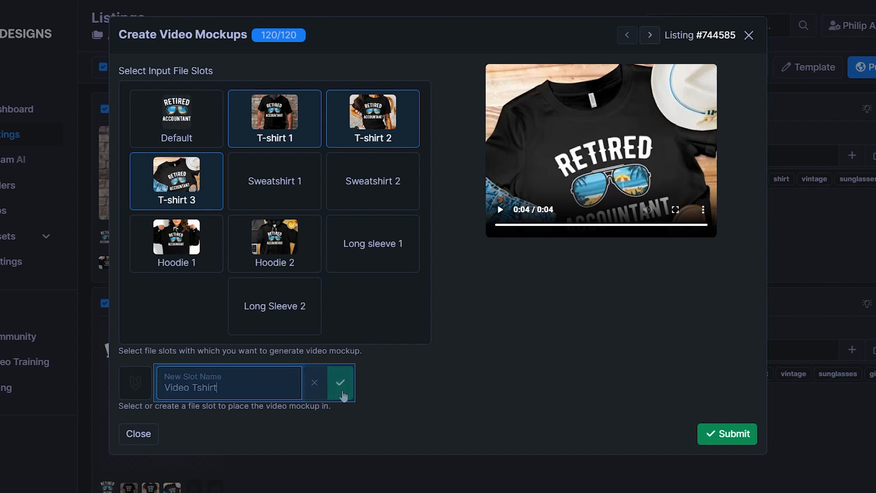
pyautogui.click(343, 394)
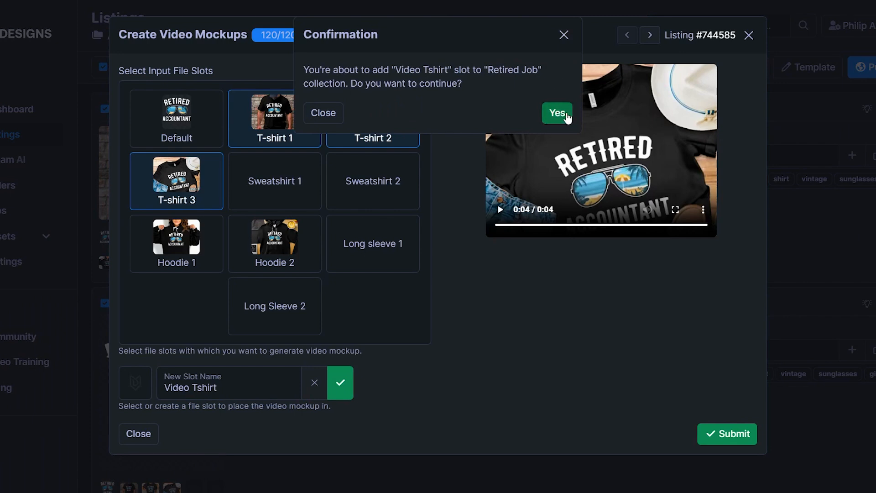
pyautogui.click(563, 116)
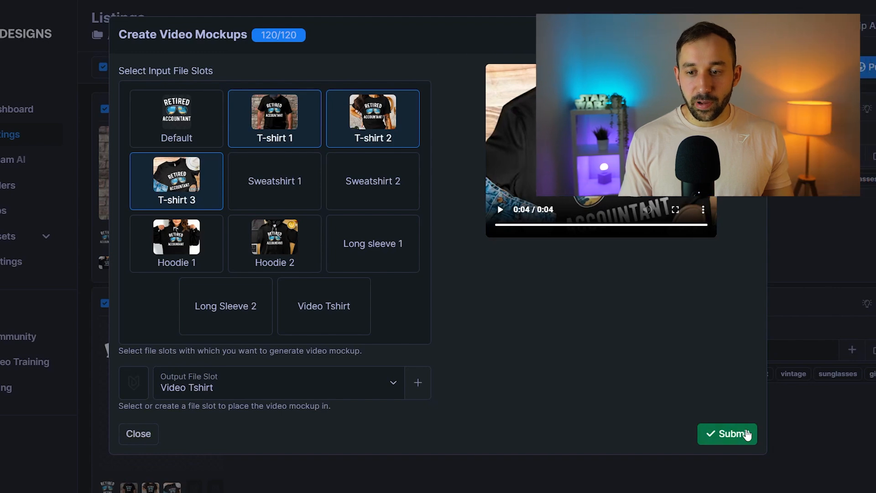
pyautogui.click(746, 433)
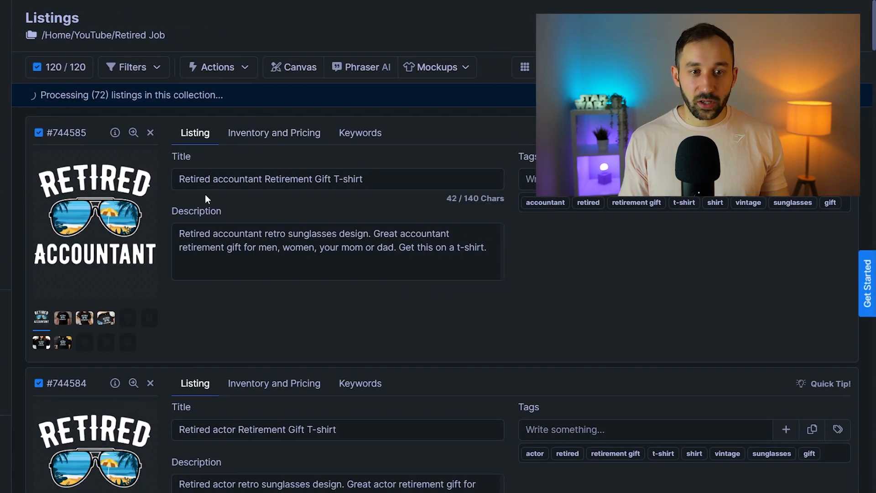
# Review the Inventory and Pricing and Keywords fields of the retired accountant listing, and return to its Listing fields
pyautogui.click(283, 135)
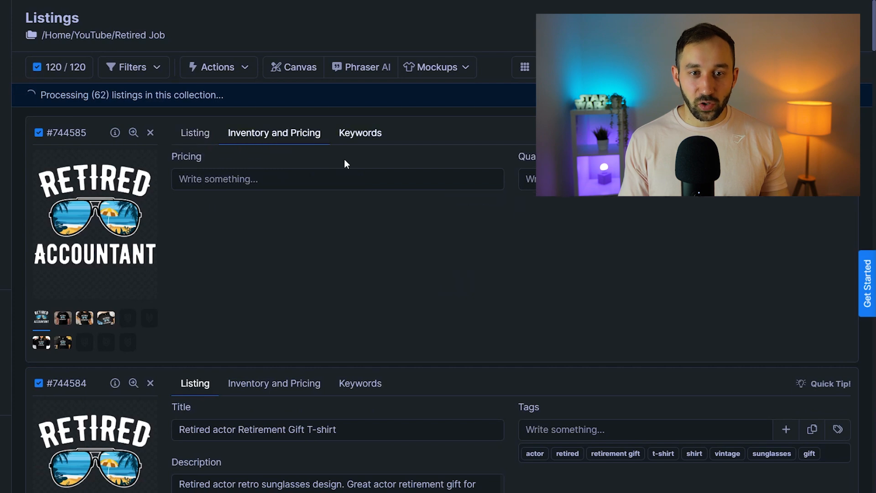
pyautogui.click(365, 135)
pyautogui.click(199, 135)
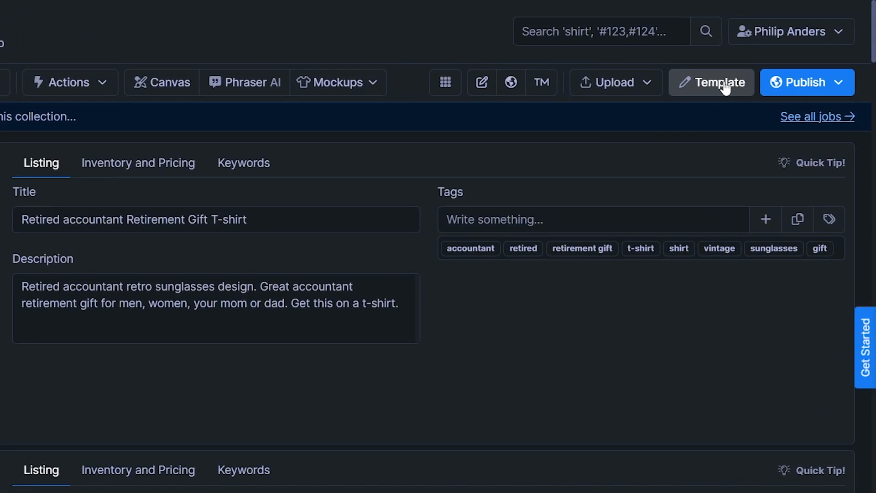
# Add a data layout named "Hoodie" to the collection template and save with the option Update template only (recommended)
pyautogui.click(726, 86)
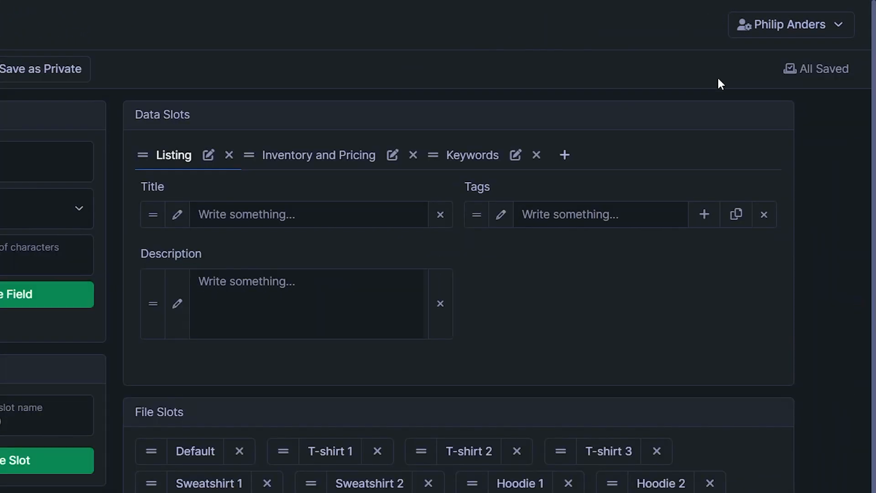
pyautogui.click(565, 156)
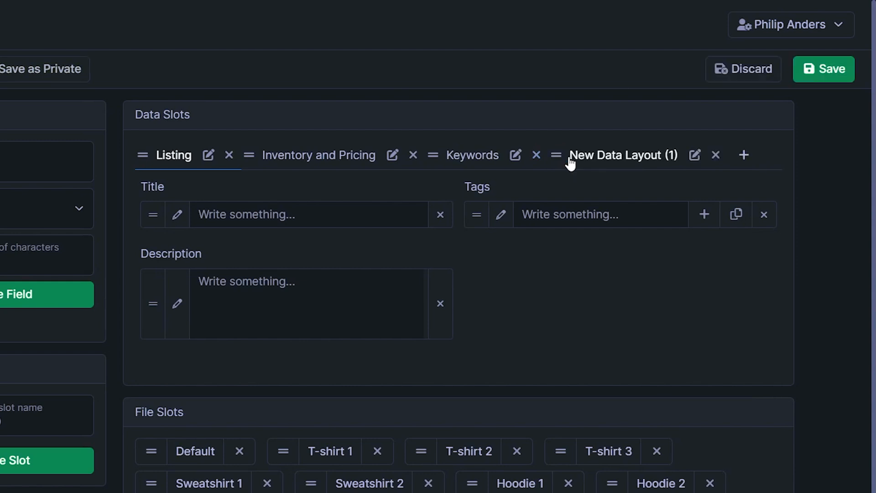
pyautogui.click(696, 156)
pyautogui.tripleClick(305, 126)
pyautogui.write('Hoodie')
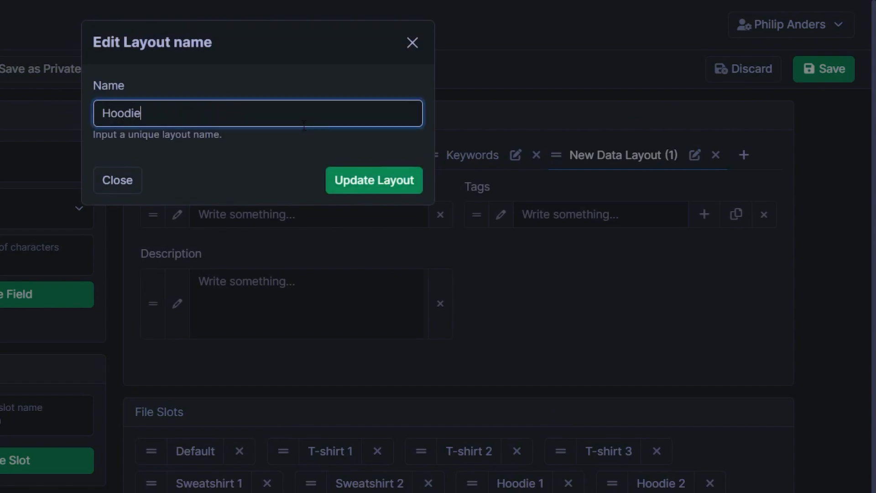
pyautogui.click(344, 183)
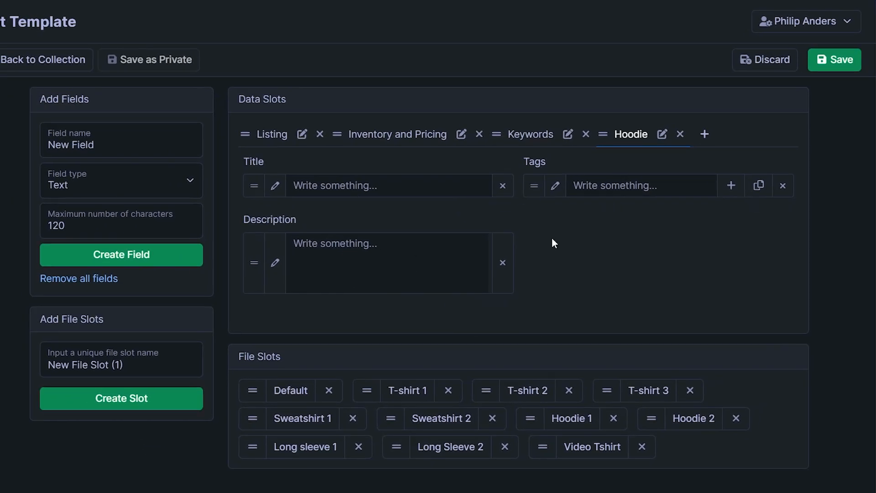
pyautogui.click(829, 63)
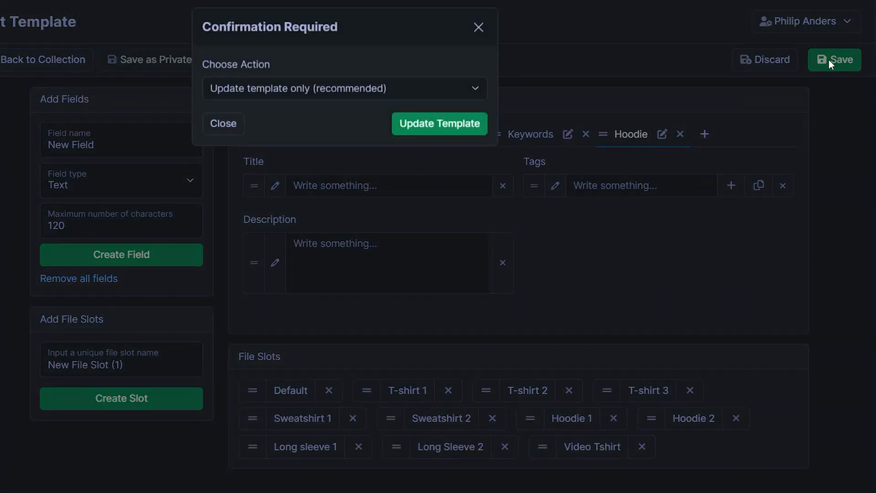
pyautogui.click(435, 136)
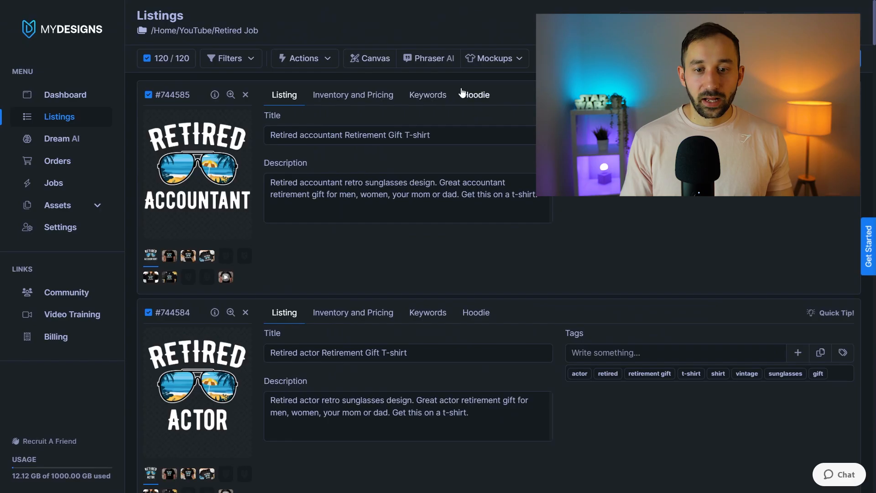
# Examine the Hoodie fields across the listings and compare them with the retired accountant listing's Listing fields
pyautogui.click(470, 96)
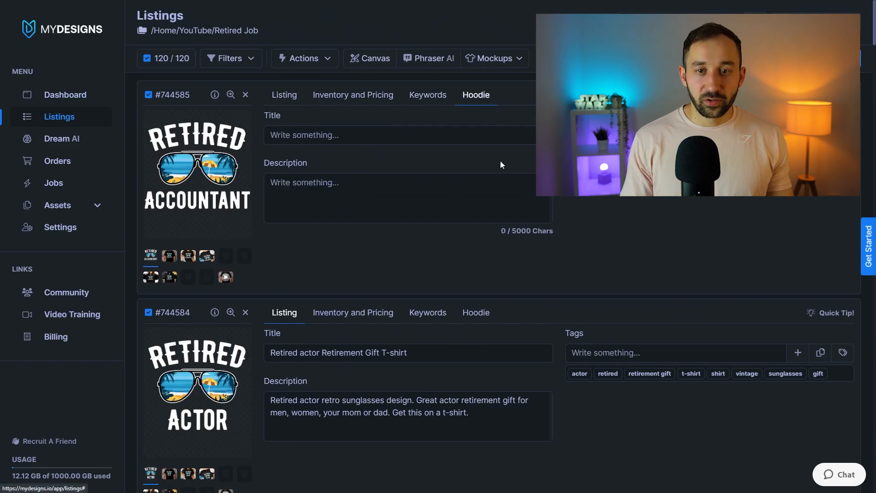
pyautogui.click(480, 106)
pyautogui.scroll(-1, 472, 265)
pyautogui.scroll(-8, 473, 271)
pyautogui.scroll(9, 473, 271)
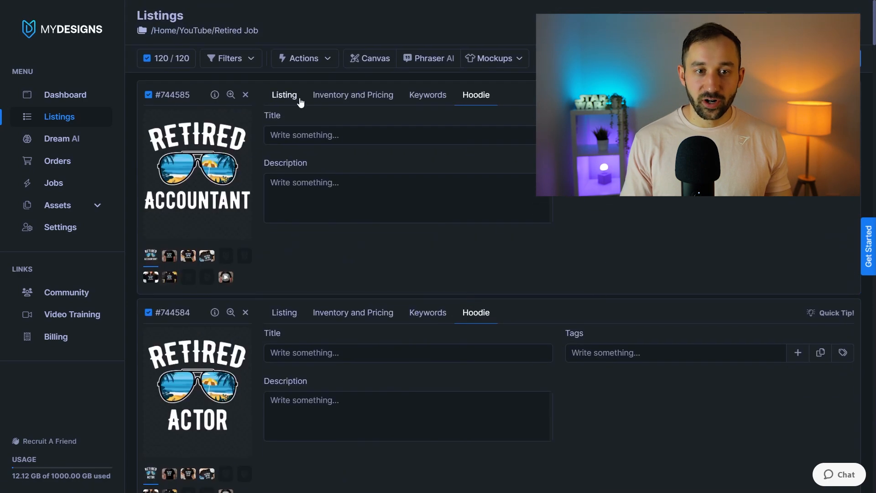
pyautogui.click(300, 100)
pyautogui.click(490, 95)
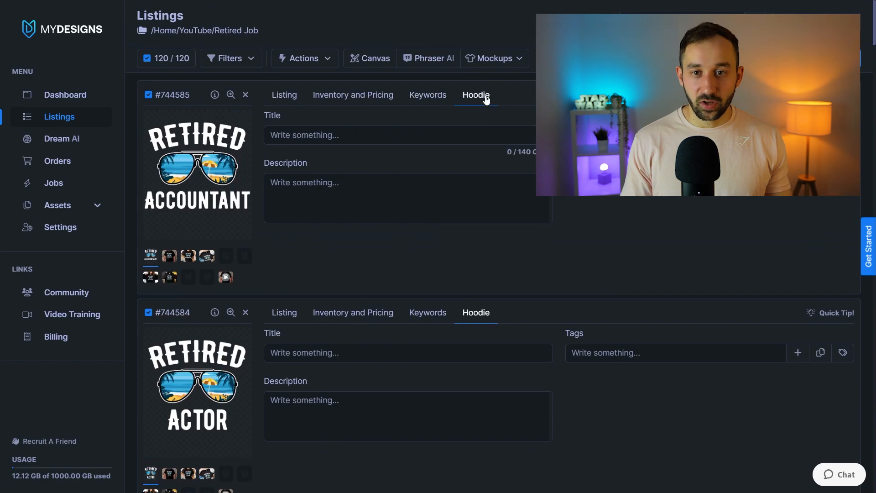
pyautogui.click(284, 94)
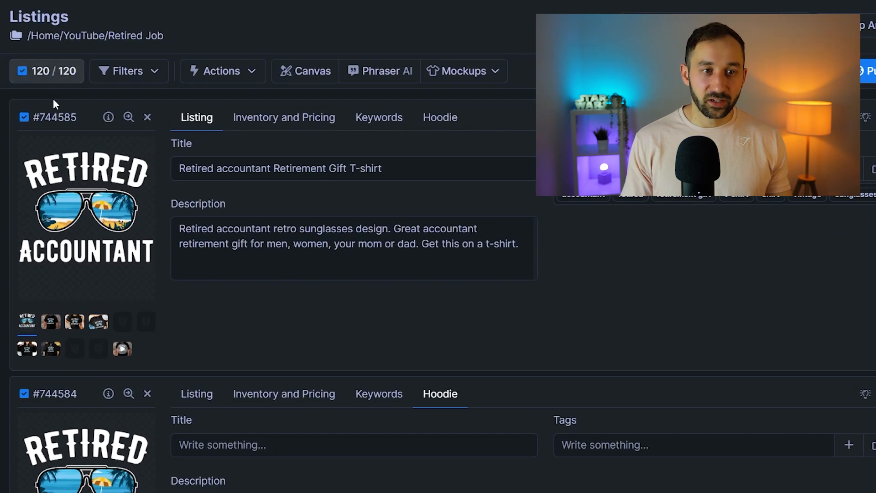
# Set up a bulk edit that adds a variable to the Hoodie Title, taking its value from the Listing Title
pyautogui.click(240, 74)
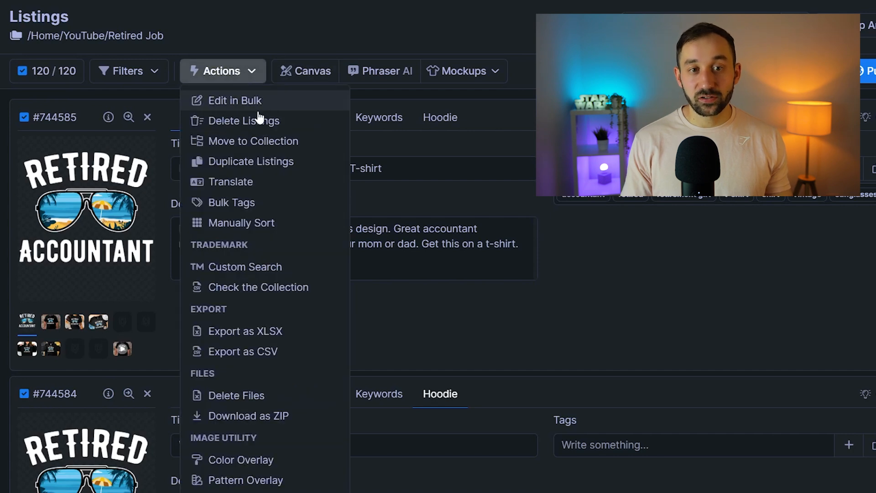
pyautogui.click(242, 110)
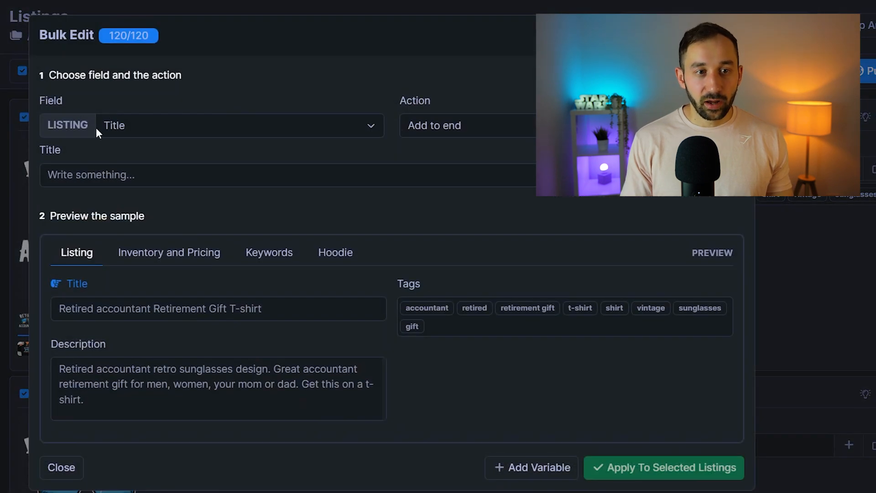
pyautogui.click(142, 127)
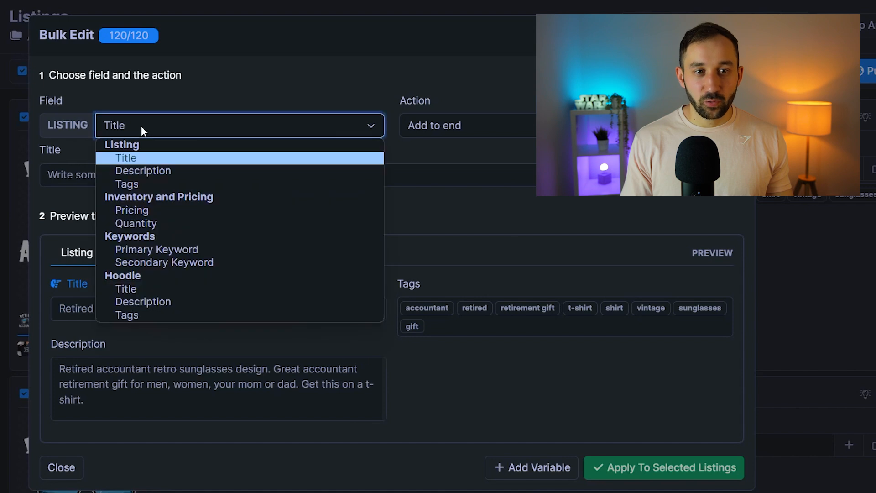
pyautogui.click(132, 289)
pyautogui.click(123, 176)
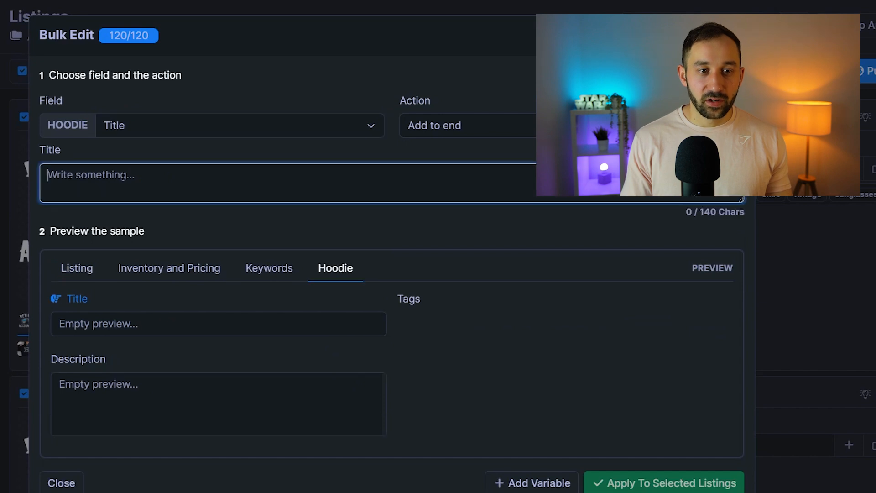
pyautogui.click(519, 486)
pyautogui.click(499, 470)
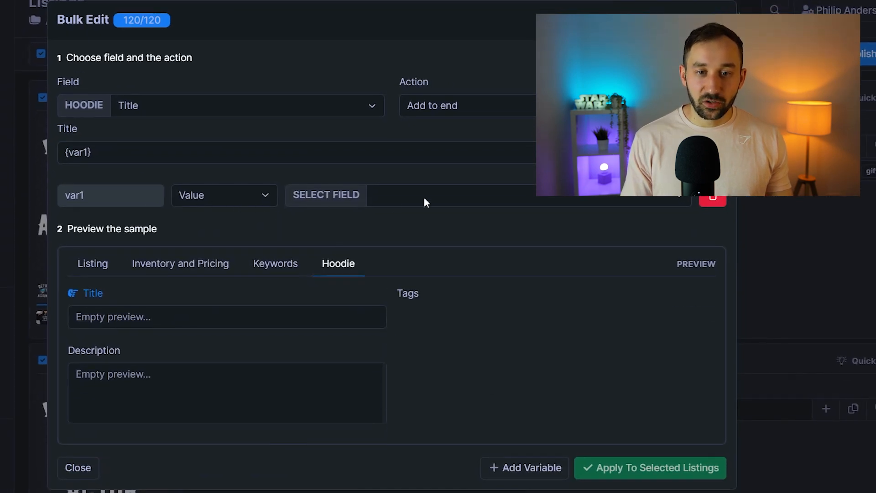
pyautogui.click(429, 197)
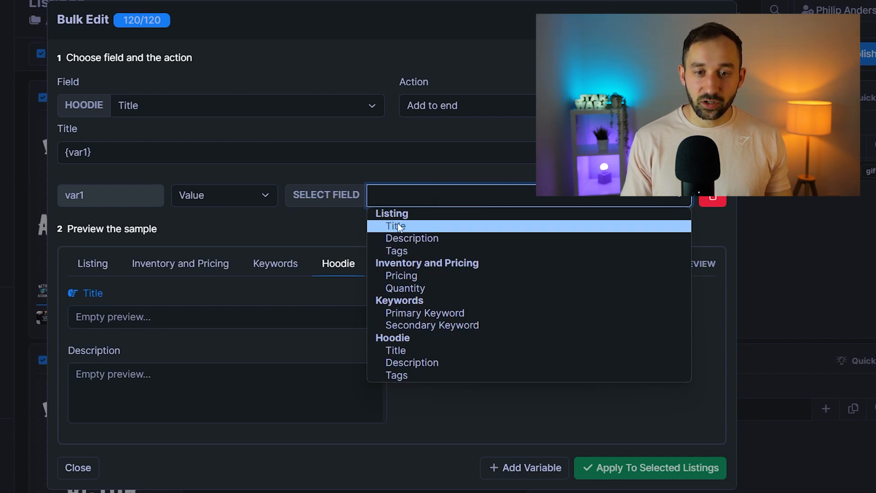
pyautogui.click(400, 227)
# Check the previewed Hoodie title, apply the bulk edit to the selected listings, and look over their Hoodie fields
pyautogui.moveTo(72, 319); pyautogui.dragTo(310, 325)
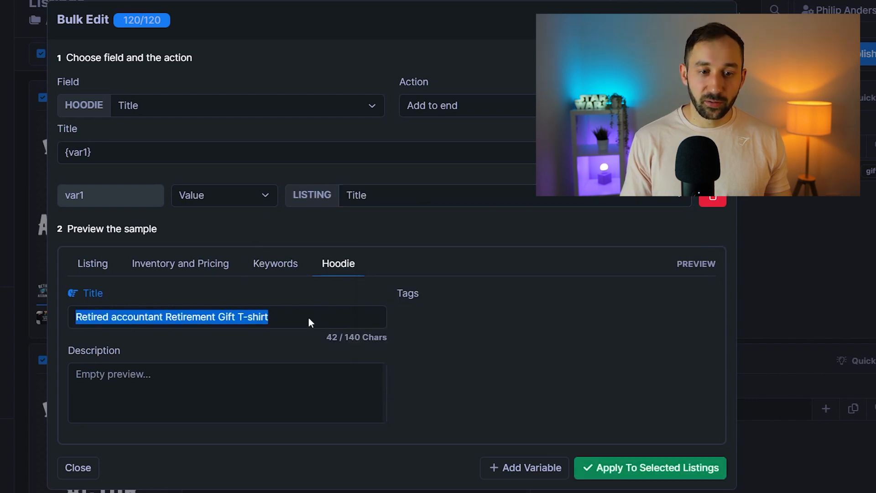
pyautogui.click(303, 316)
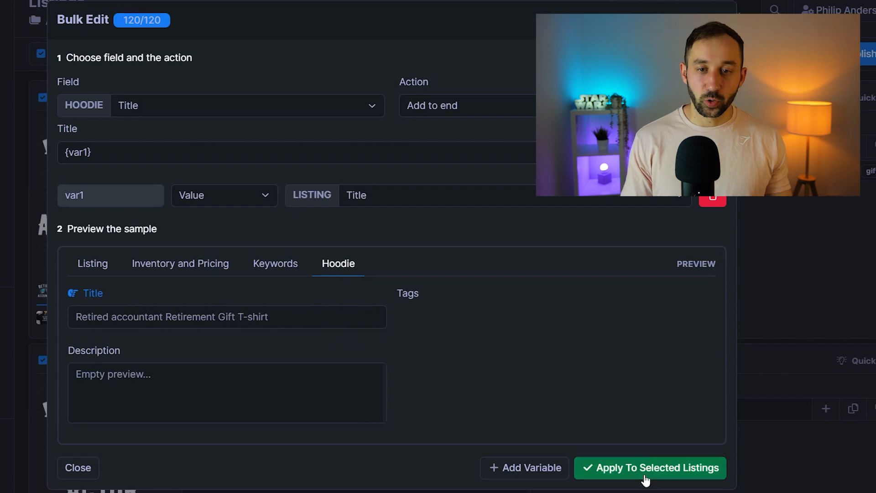
pyautogui.moveTo(237, 318); pyautogui.dragTo(349, 315)
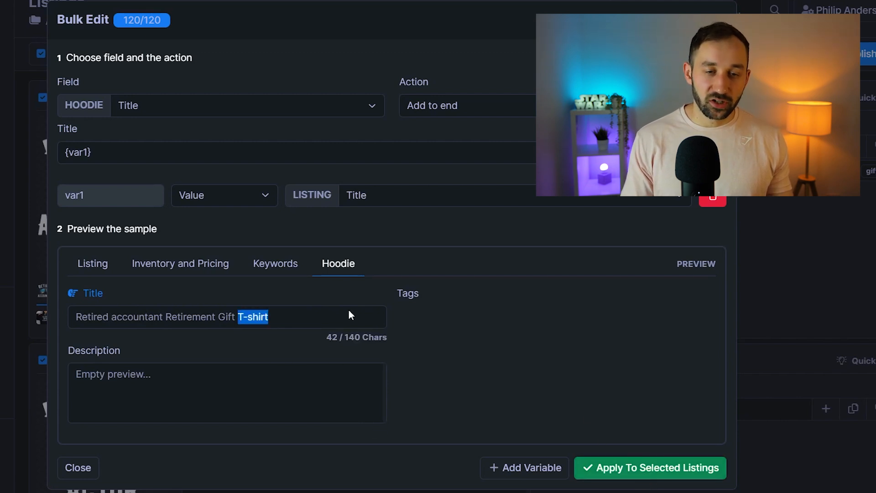
pyautogui.click(289, 317)
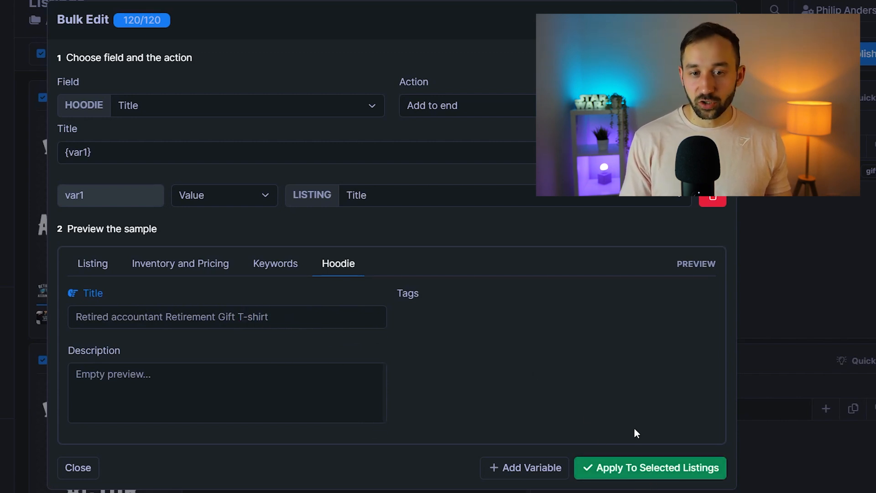
pyautogui.click(620, 476)
pyautogui.click(517, 86)
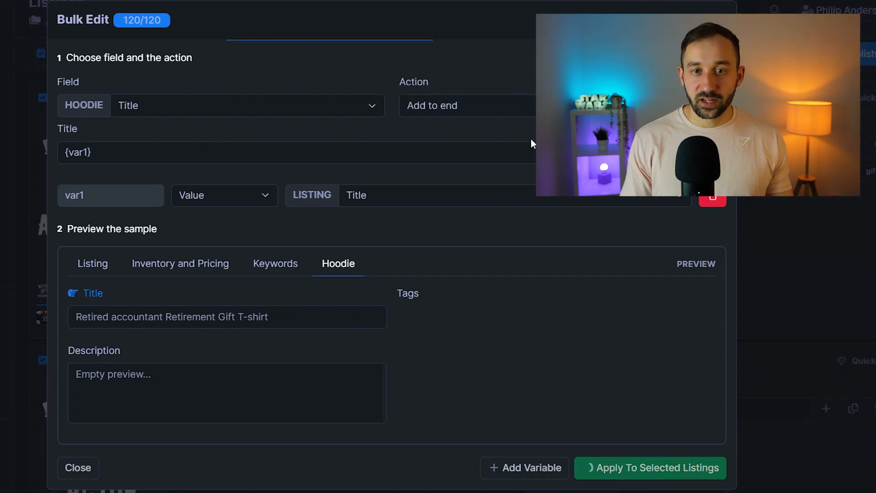
pyautogui.scroll(-10, 415, 450)
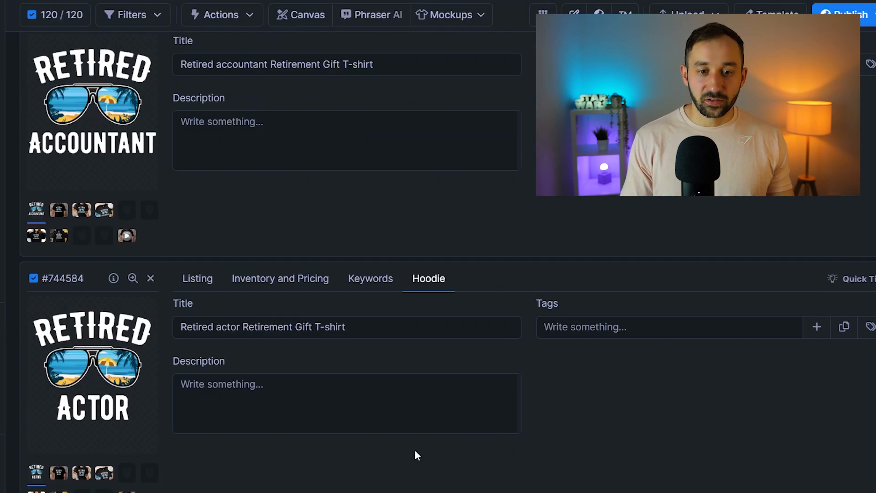
pyautogui.scroll(11, 272, 283)
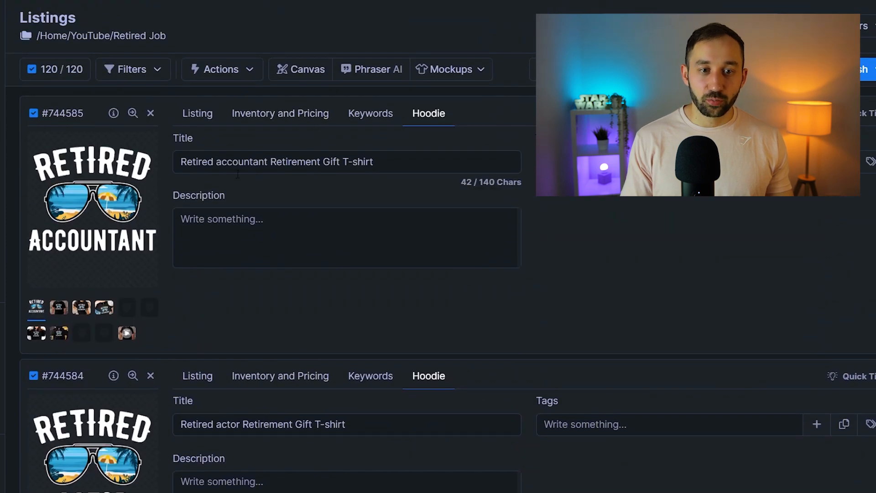
pyautogui.click(295, 229)
pyautogui.click(238, 132)
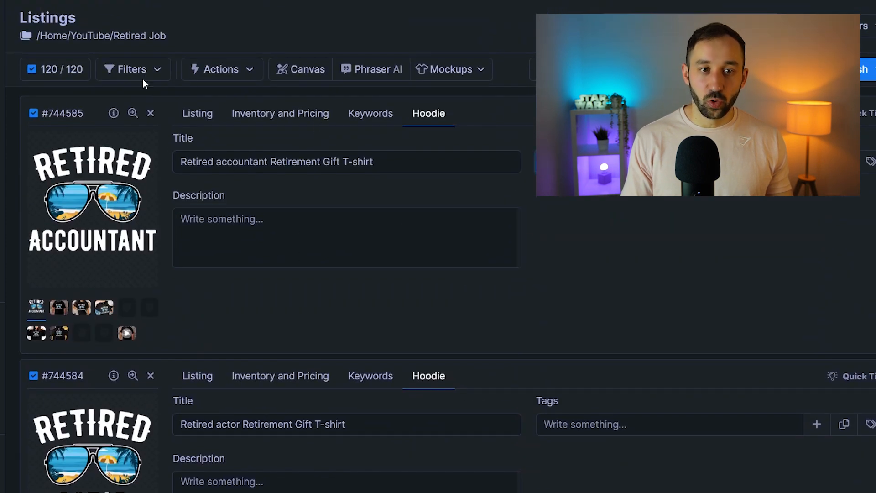
# Bulk-add a variable holding the Listing Description to the Hoodie Description and apply it to the selected listings
pyautogui.click(205, 69)
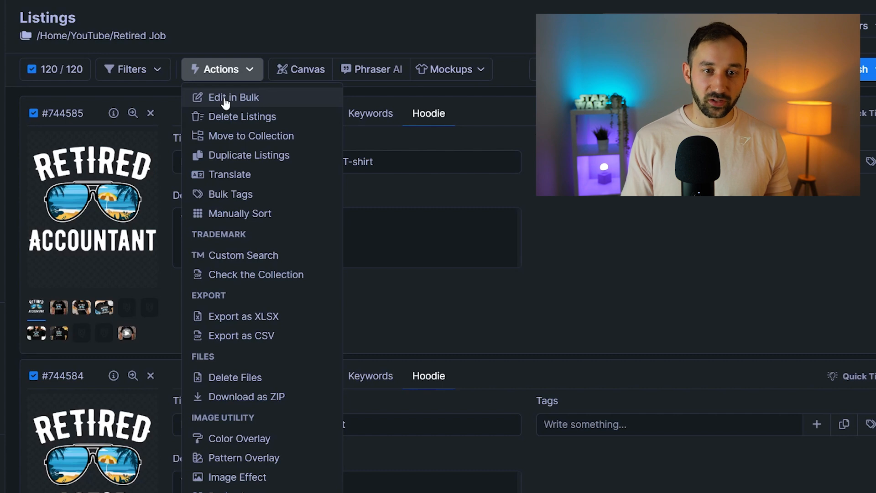
pyautogui.click(226, 99)
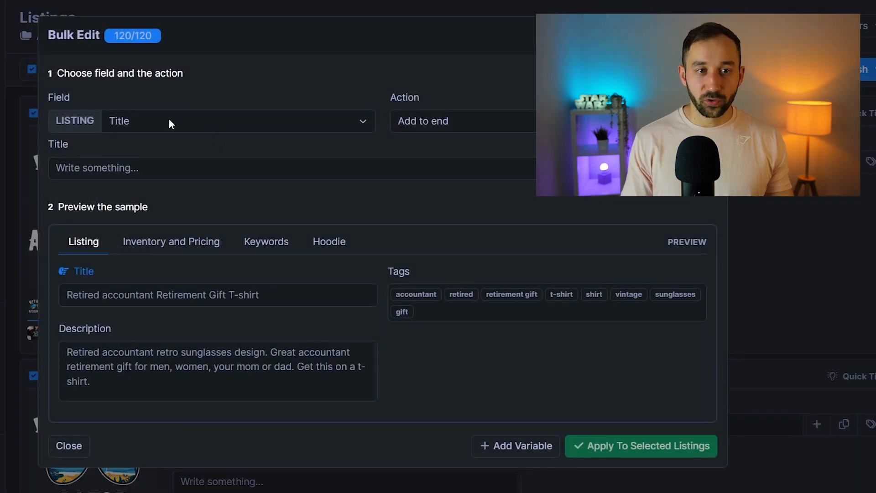
pyautogui.click(170, 119)
pyautogui.click(146, 289)
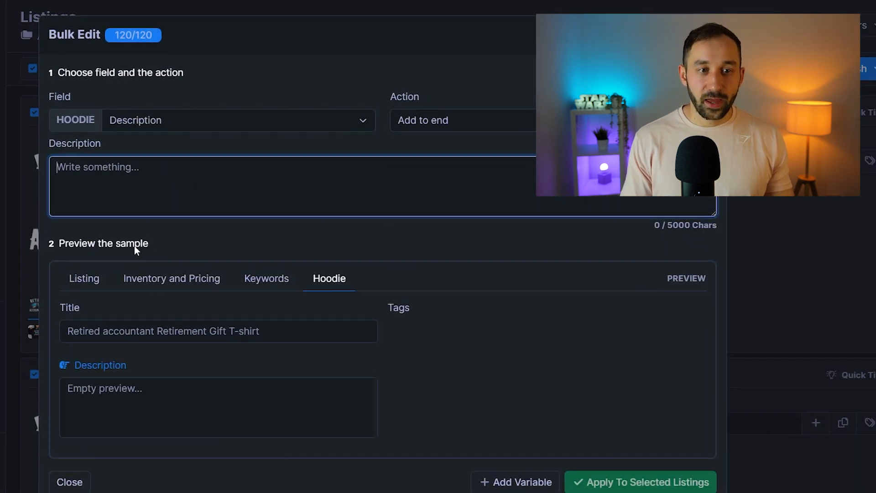
pyautogui.click(504, 467)
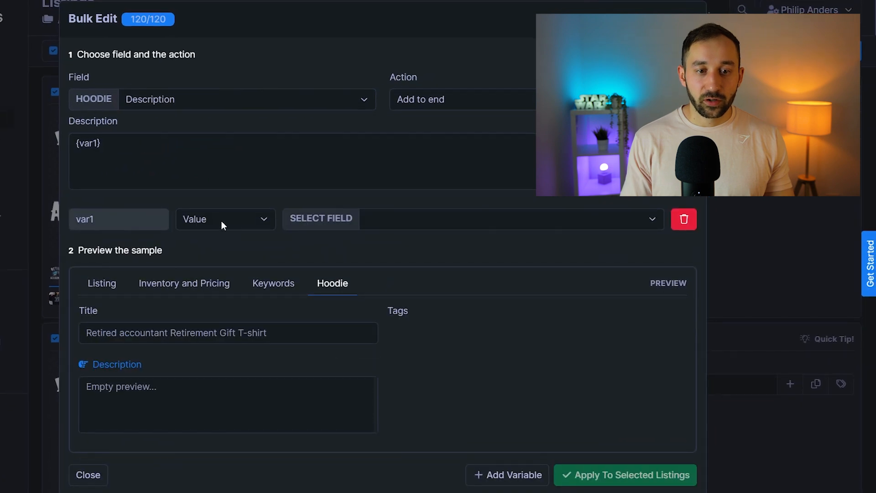
pyautogui.click(387, 219)
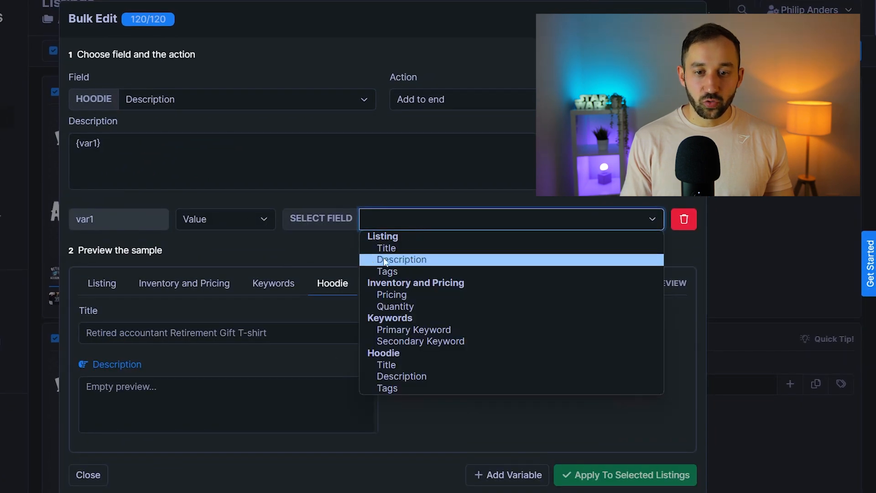
pyautogui.click(410, 260)
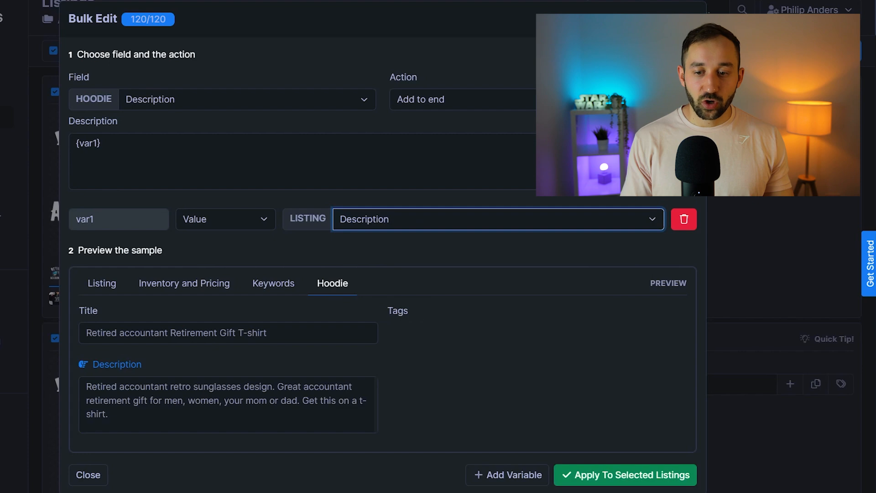
pyautogui.click(593, 473)
pyautogui.click(490, 83)
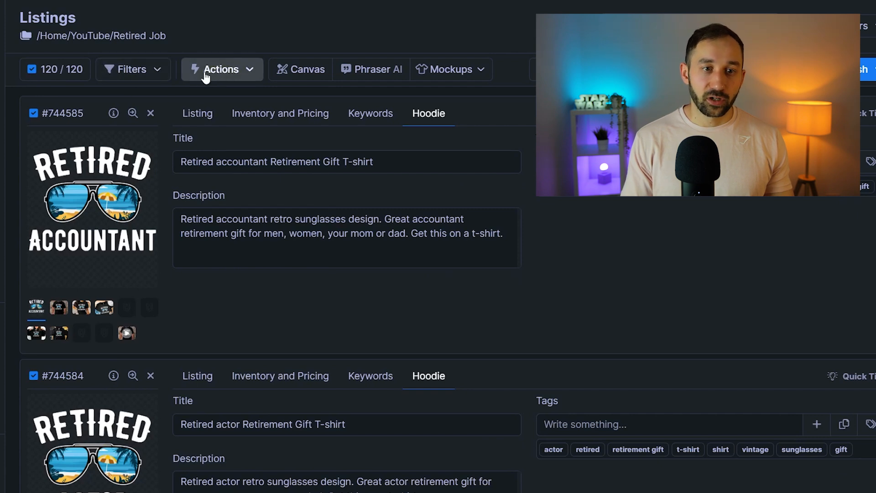
# Start another bulk edit on the Hoodie Title with the Find and replace action
pyautogui.click(223, 74)
pyautogui.click(223, 96)
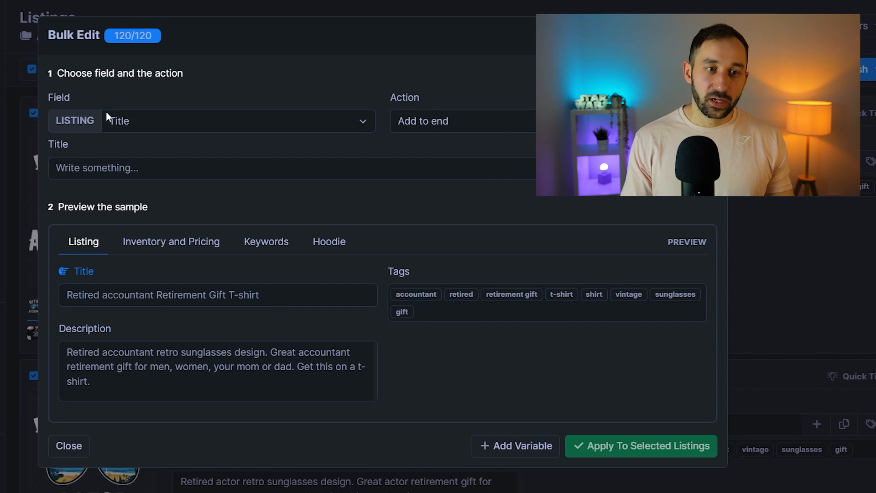
pyautogui.click(315, 121)
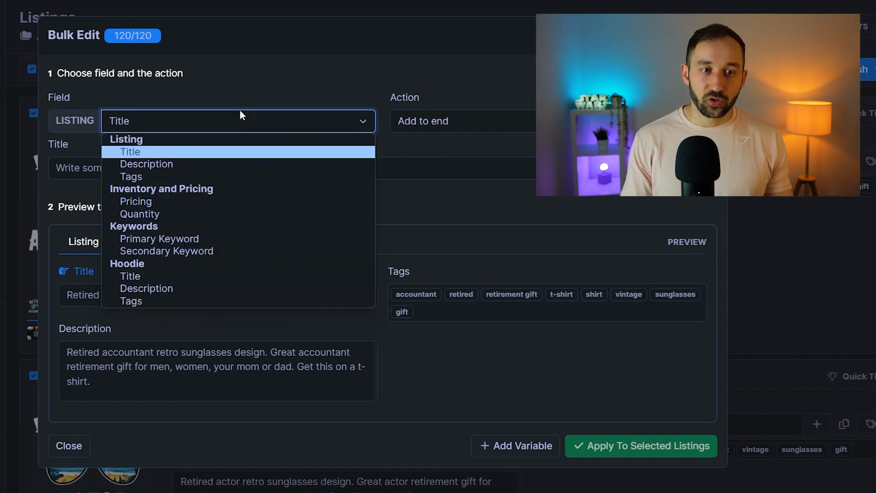
pyautogui.click(158, 276)
pyautogui.click(454, 120)
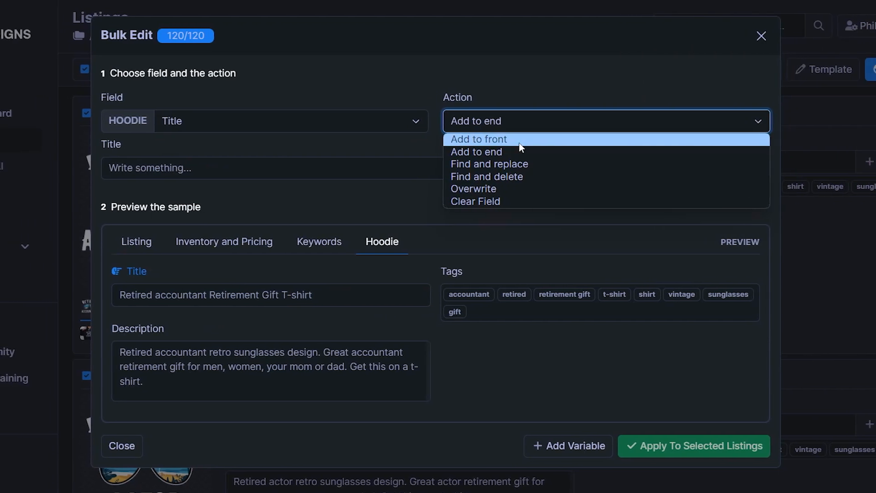
pyautogui.click(489, 165)
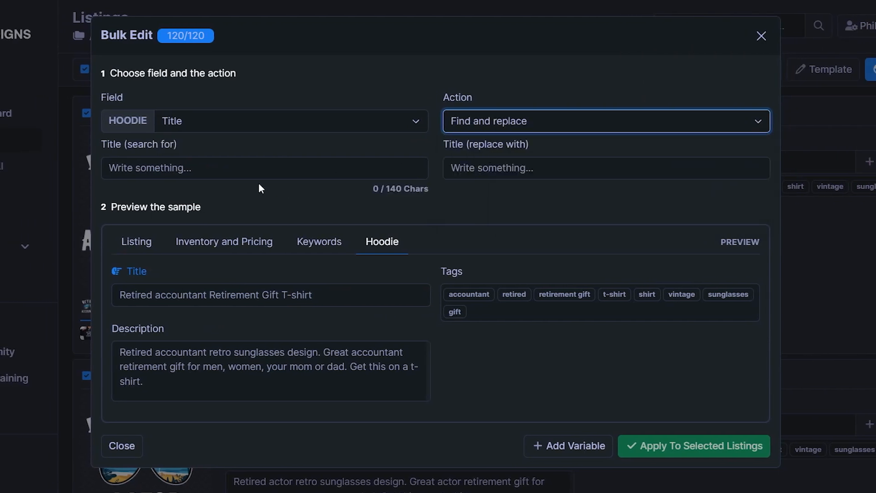
# Replace "T-shirt" with "Hoodie" in the Hoodie titles and apply the change to the selected listings
pyautogui.click(259, 176)
pyautogui.write('T-shirt')
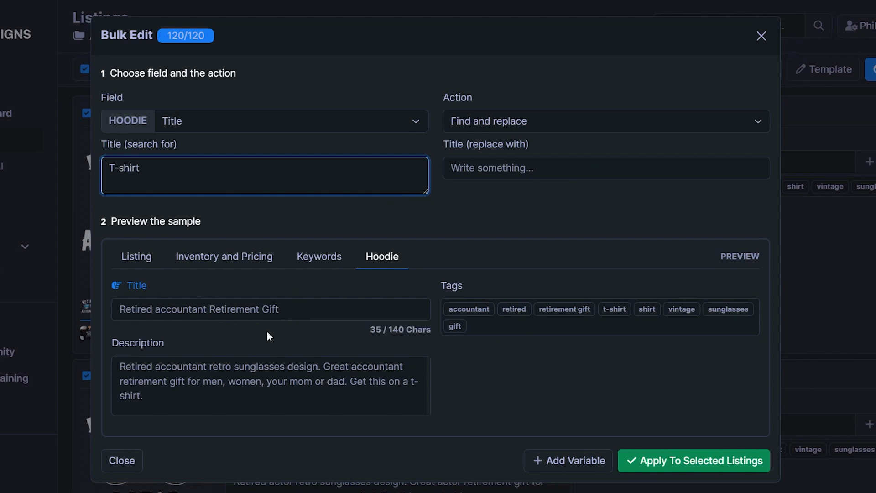
pyautogui.click(530, 144)
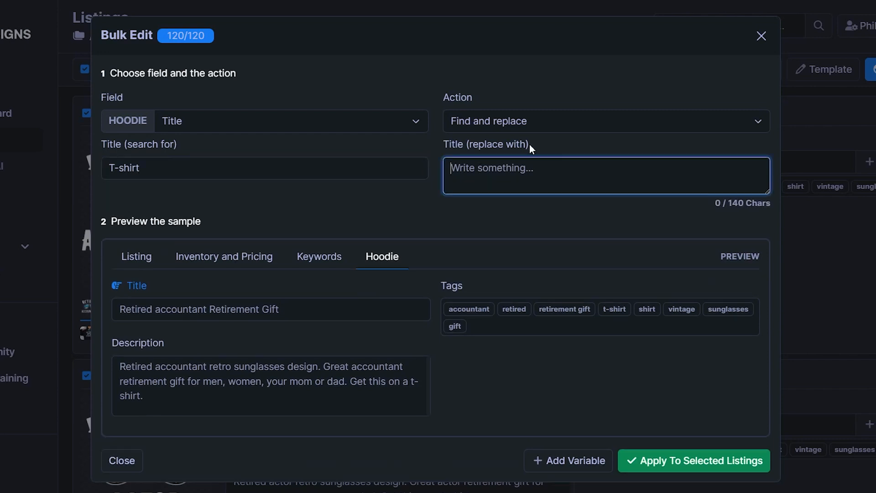
pyautogui.write('Hoodie')
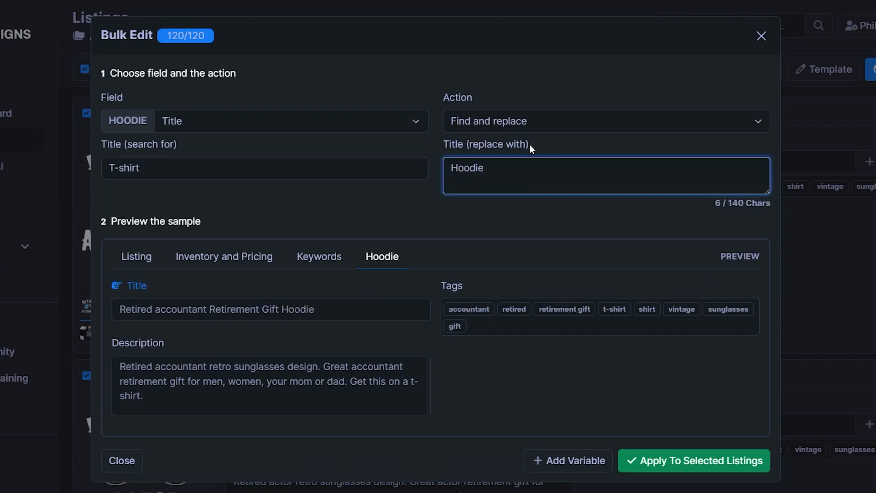
pyautogui.click(686, 462)
pyautogui.click(685, 446)
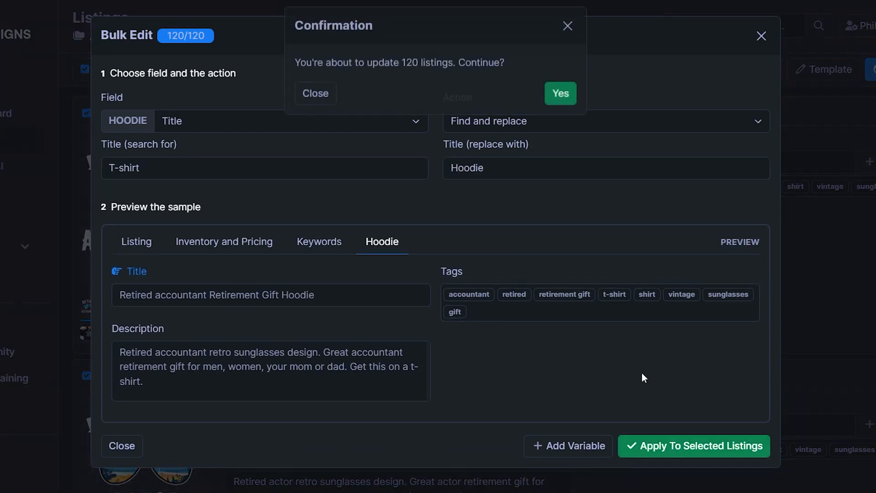
pyautogui.click(557, 95)
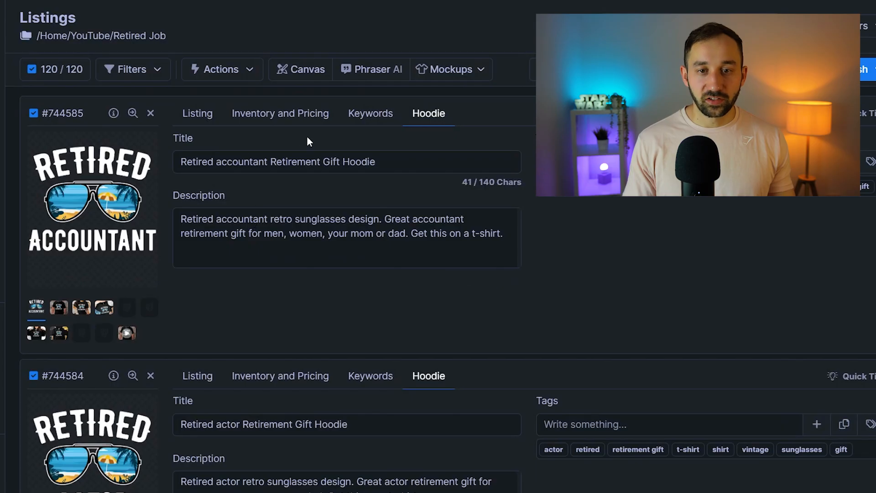
# Compare the Listing fields with the Hoodie fields across the retired job listings
pyautogui.scroll(-7, 255, 228)
pyautogui.scroll(7, 260, 356)
pyautogui.click(198, 115)
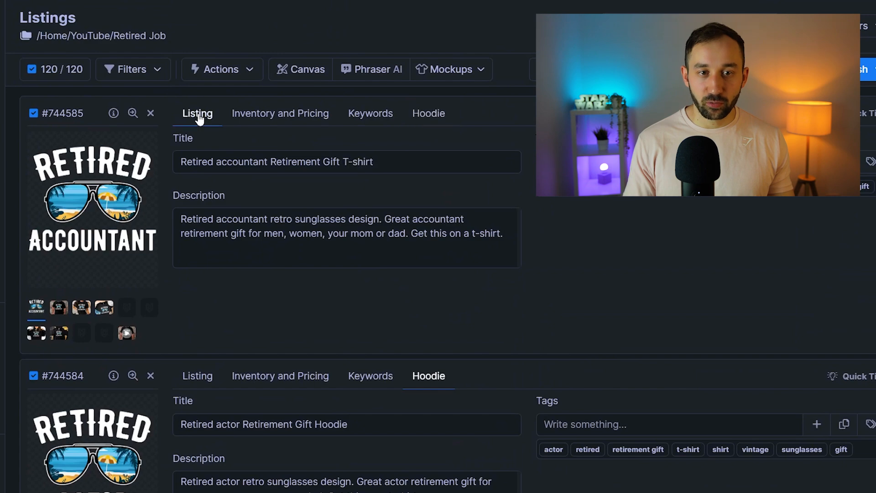
pyautogui.doubleClick(195, 118)
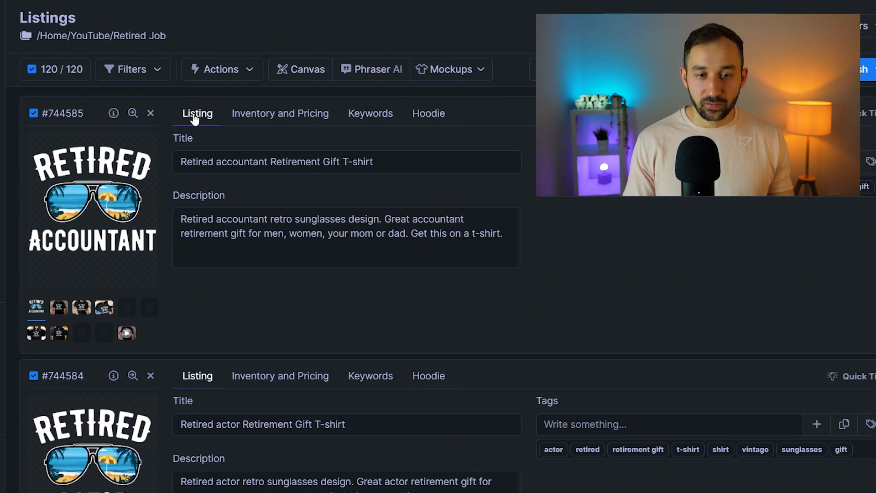
pyautogui.scroll(-12, 327, 387)
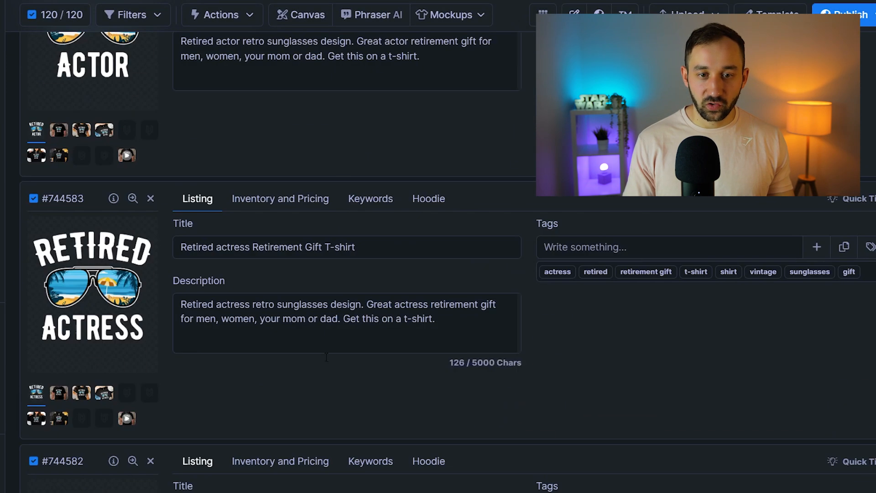
pyautogui.scroll(12, 339, 94)
pyautogui.doubleClick(429, 114)
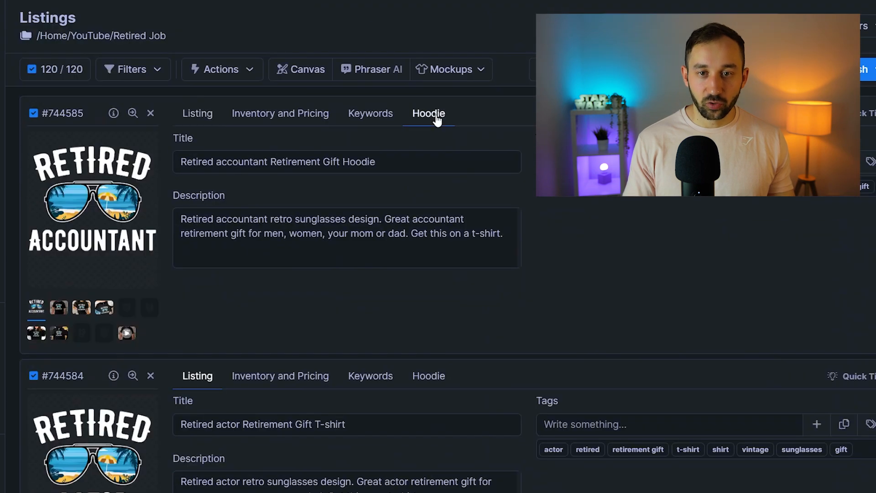
pyautogui.click(266, 220)
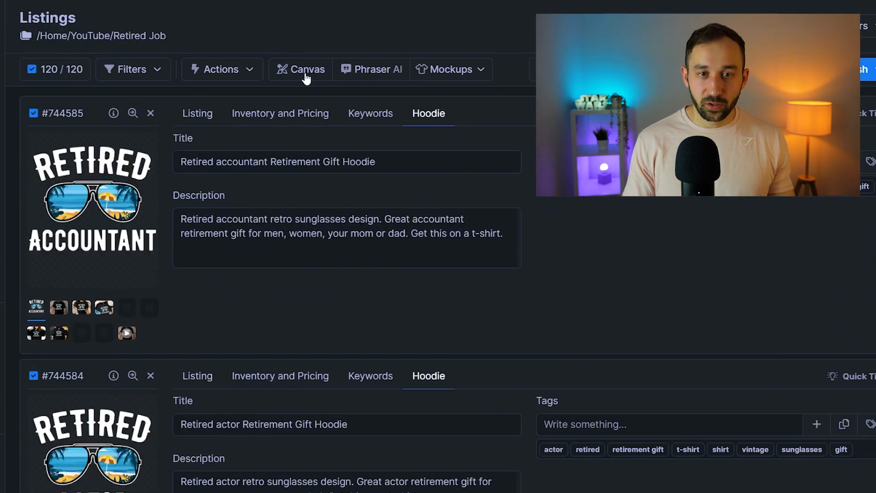
# Start a bulk edit of the Hoodie Description with the Find and replace action
pyautogui.click(222, 68)
pyautogui.click(235, 94)
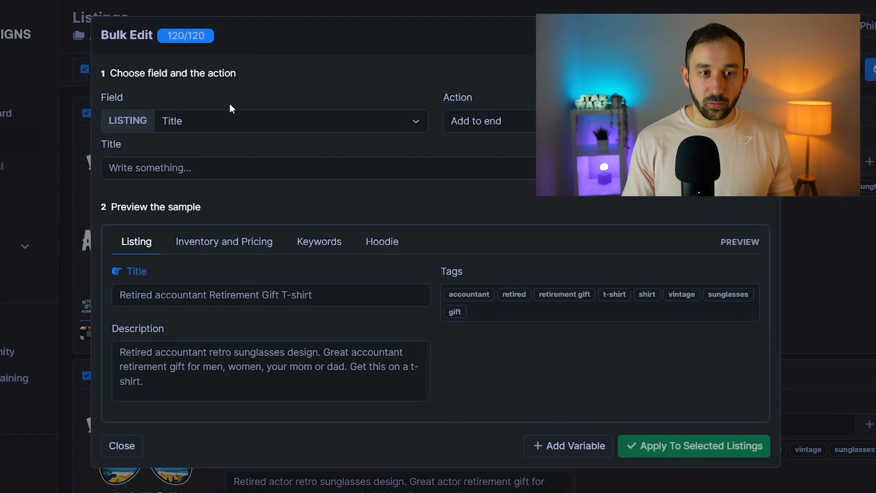
pyautogui.click(198, 107)
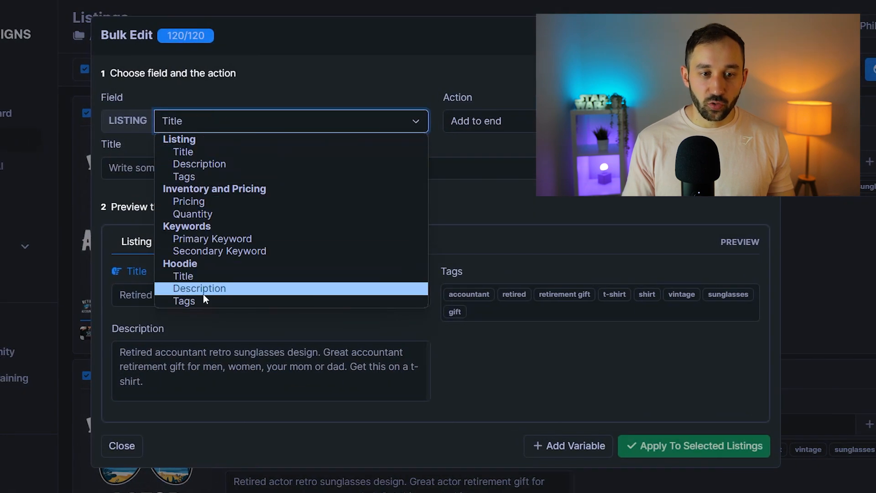
pyautogui.click(222, 288)
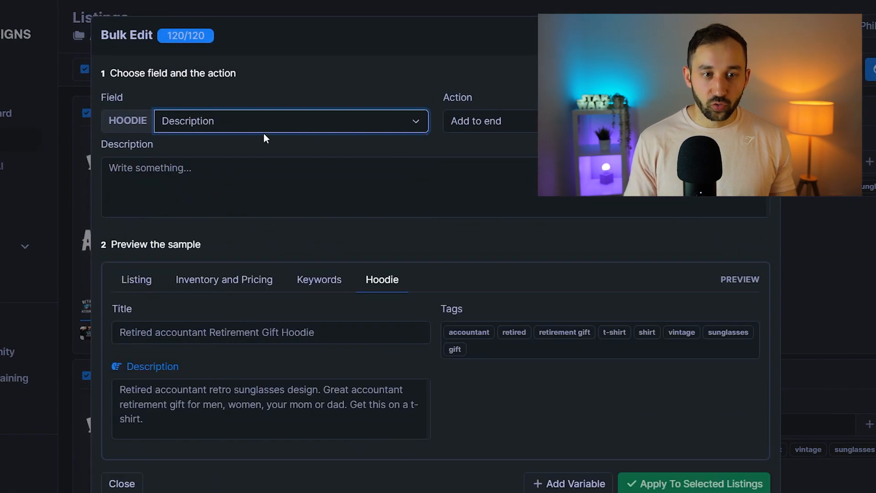
pyautogui.click(506, 119)
pyautogui.click(513, 167)
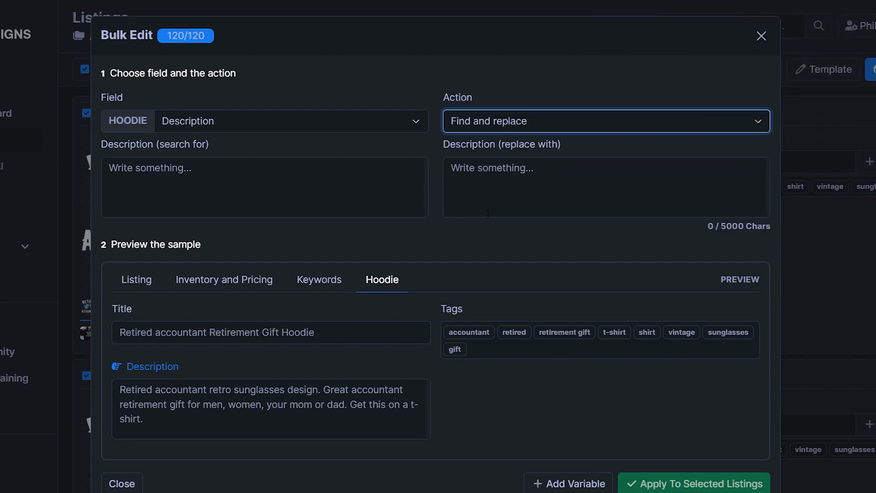
# Replace "t-shirt" with "Hoodie" in the Hoodie descriptions and apply the change to the selected listings
pyautogui.moveTo(412, 405); pyautogui.dragTo(330, 434)
pyautogui.hotkey('ctrl', 'c')
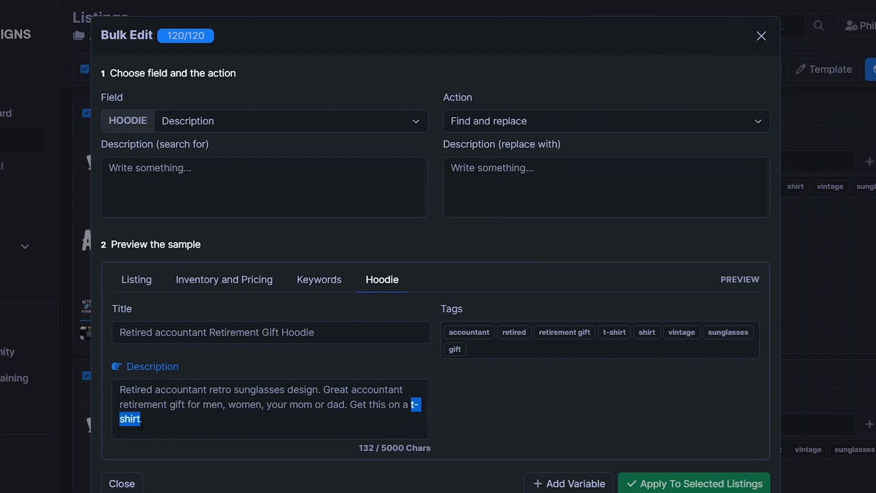
pyautogui.click(137, 183)
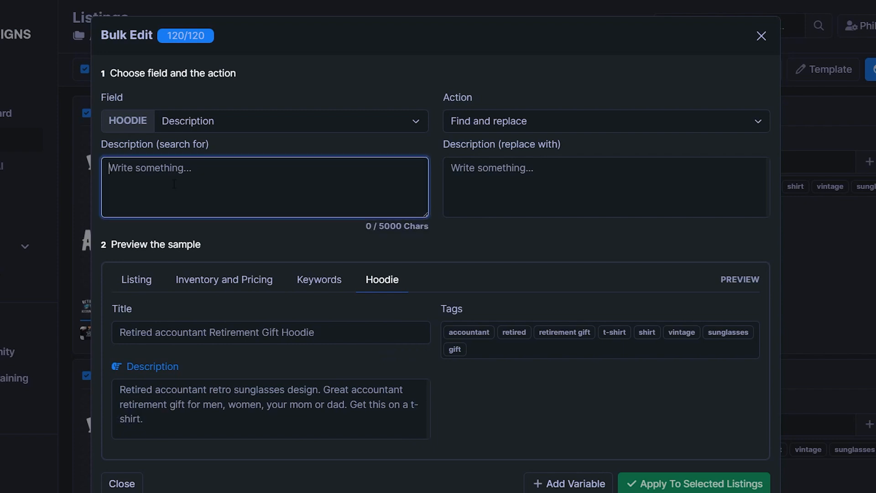
pyautogui.hotkey('ctrl', 'v')
pyautogui.click(578, 184)
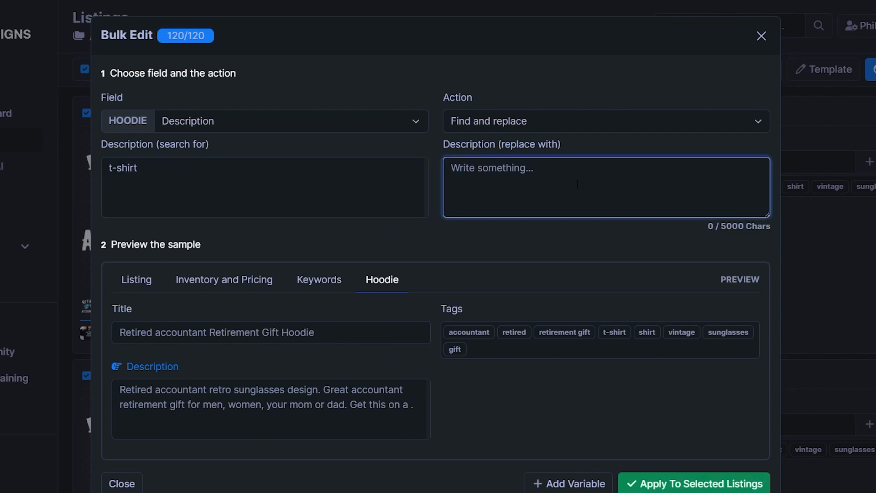
pyautogui.write('Hoodie')
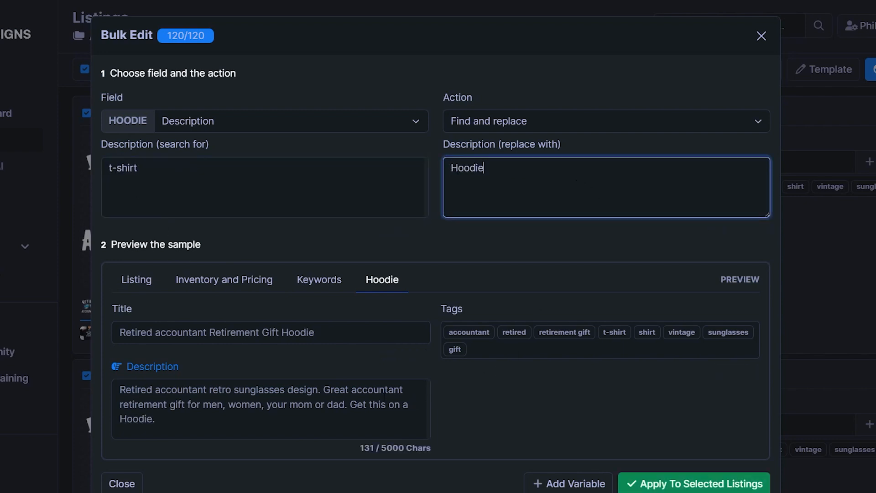
pyautogui.moveTo(350, 404); pyautogui.dragTo(375, 425)
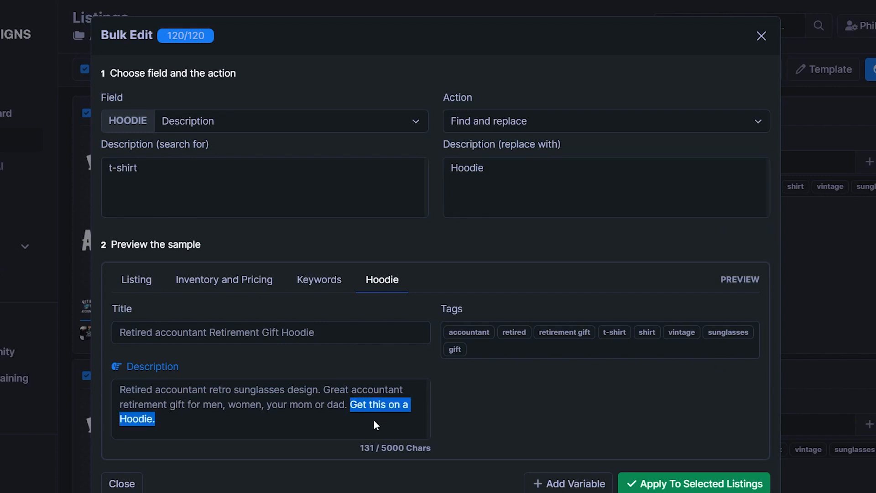
pyautogui.click(239, 443)
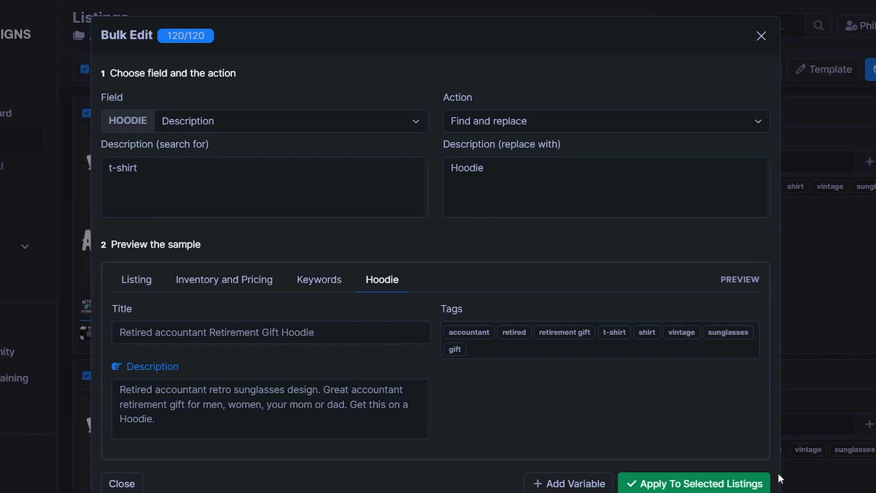
pyautogui.click(669, 482)
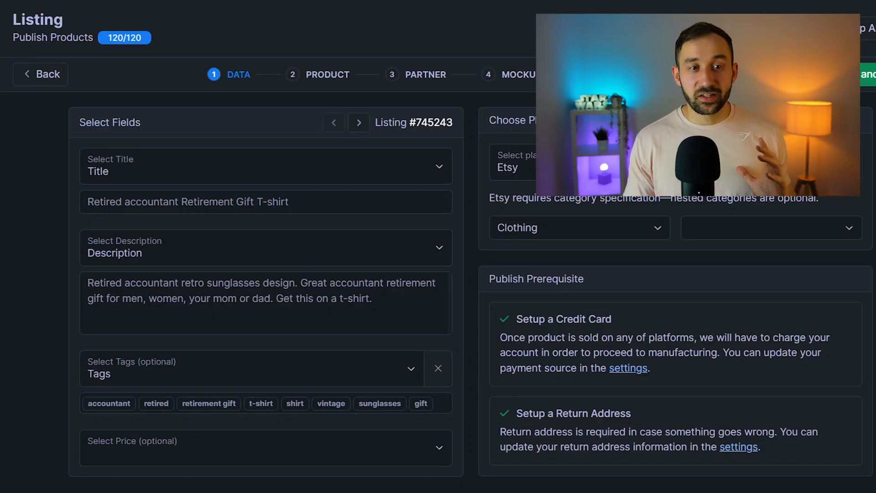
# Review the hoodie layout's Title, Description and Tags options offered for the product publishing fields
pyautogui.moveTo(283, 418)
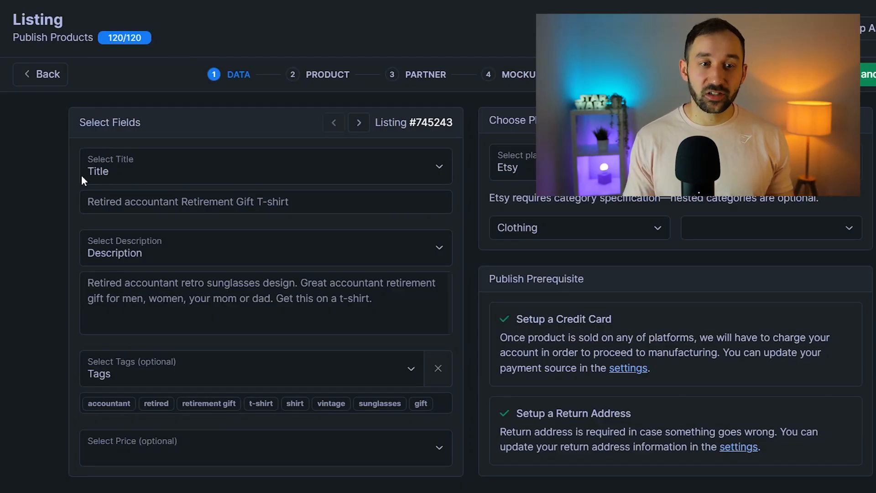
pyautogui.click(123, 170)
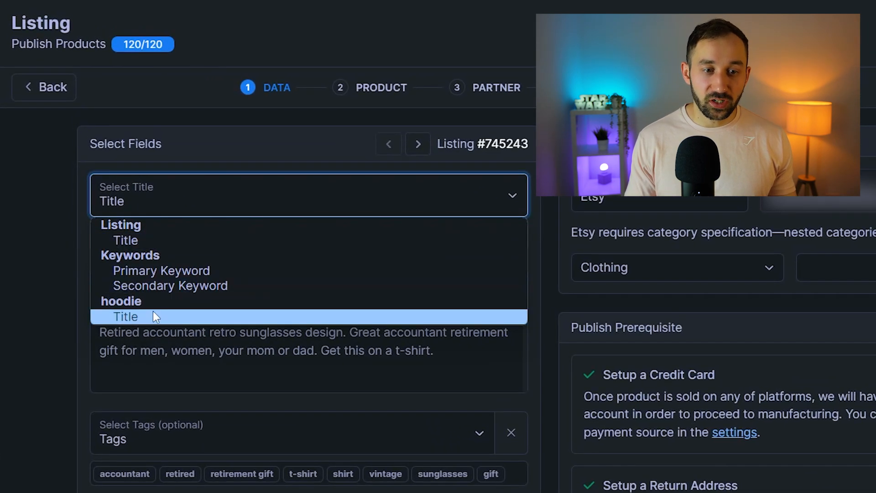
pyautogui.click(154, 317)
pyautogui.click(137, 291)
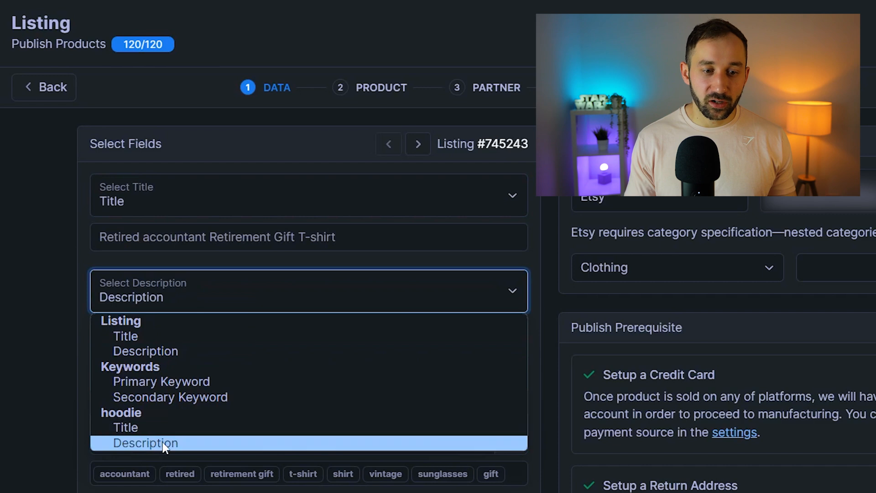
pyautogui.click(151, 445)
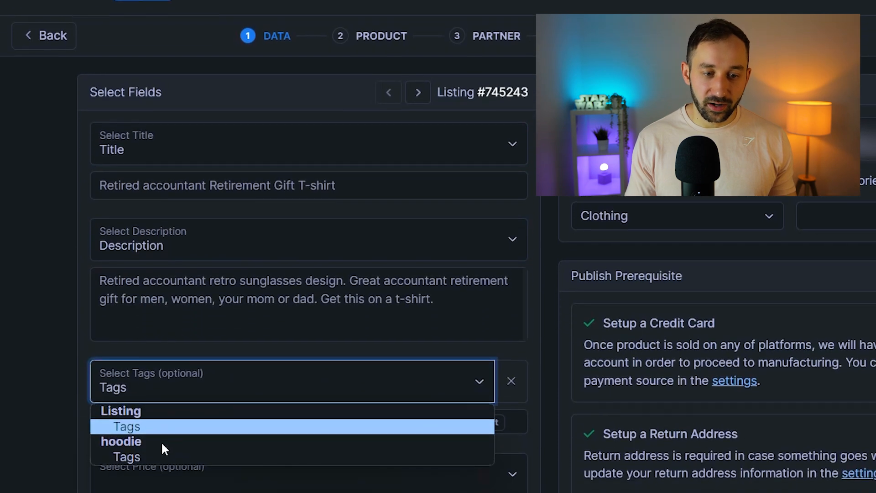
pyautogui.click(161, 457)
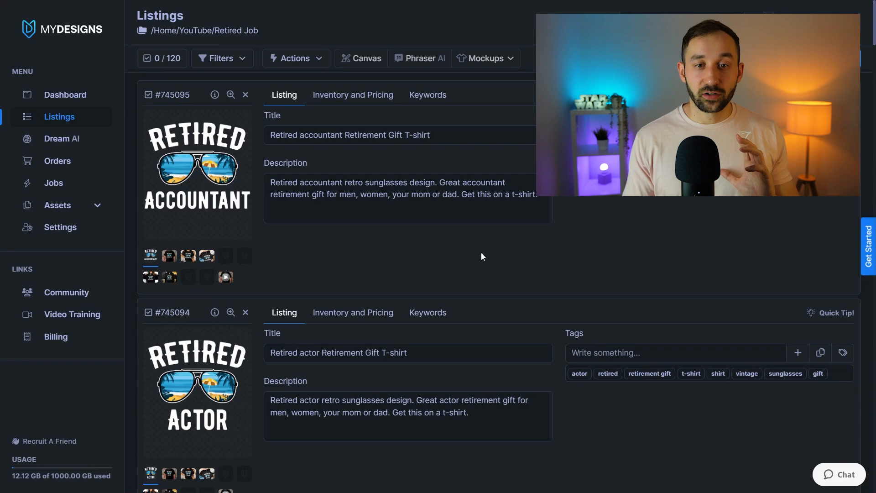
# Select all listings in the Retired Job collection and duplicate them
pyautogui.click(163, 58)
pyautogui.click(158, 113)
pyautogui.click(297, 58)
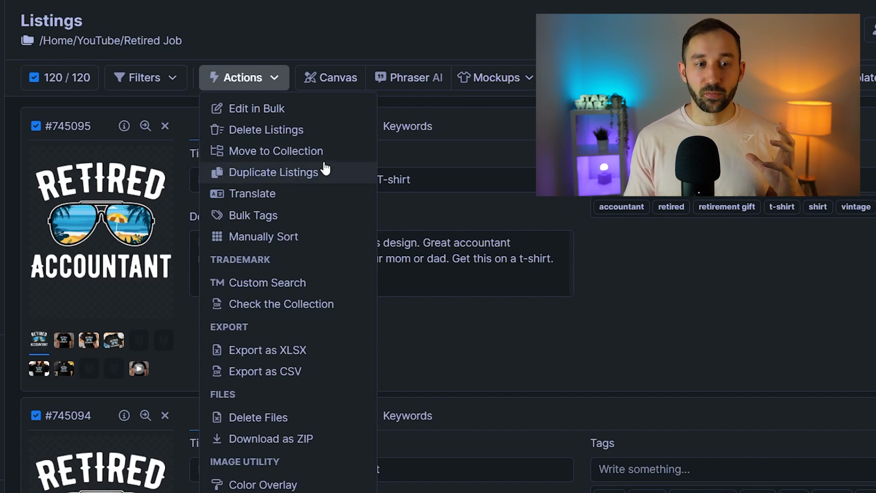
pyautogui.click(429, 134)
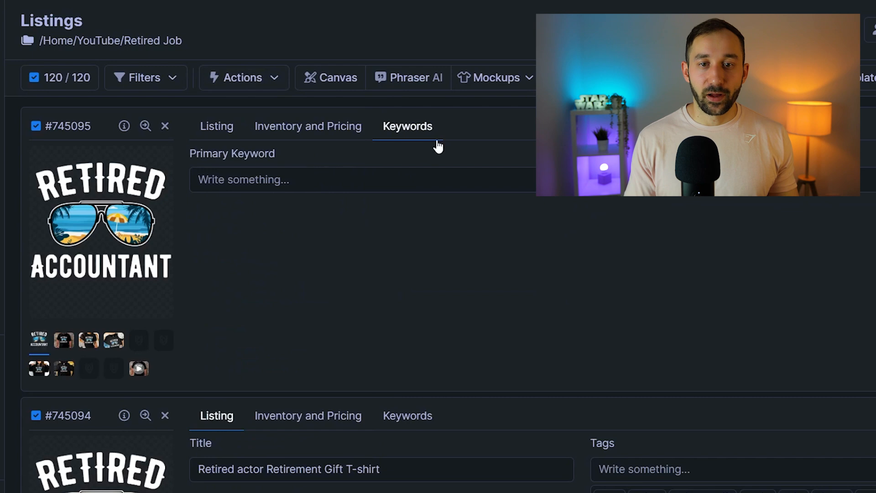
pyautogui.click(192, 132)
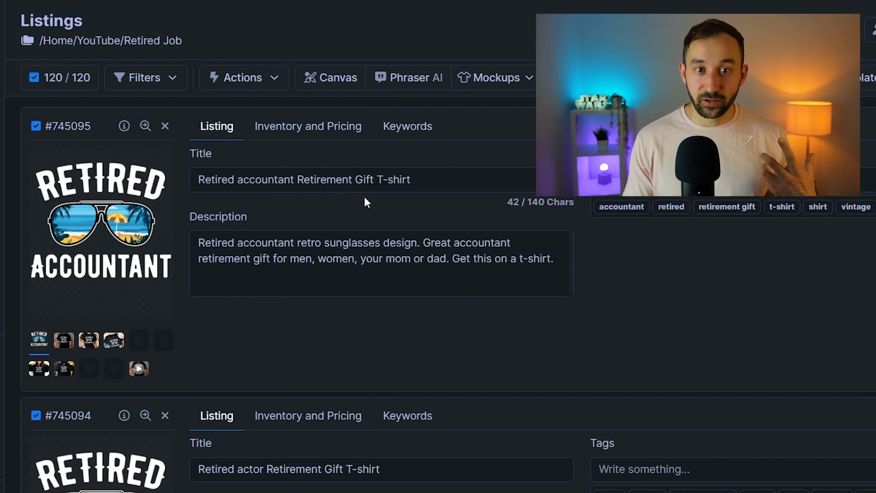
pyautogui.click(260, 78)
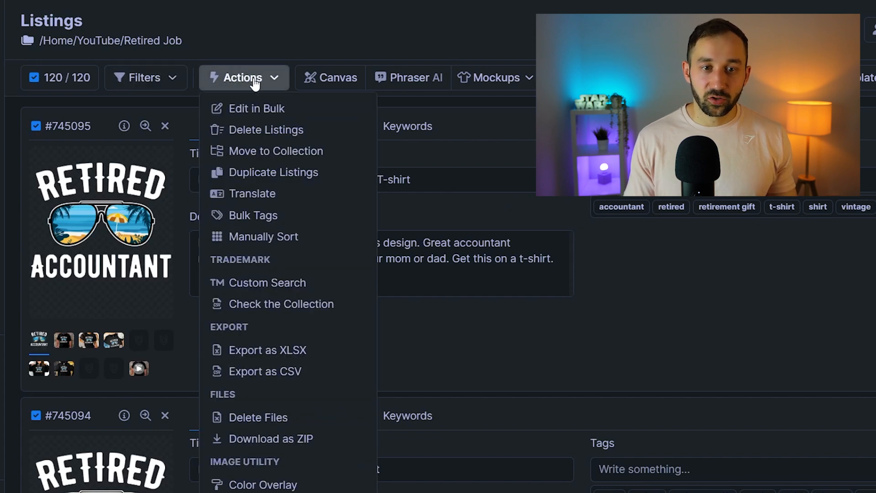
pyautogui.click(288, 178)
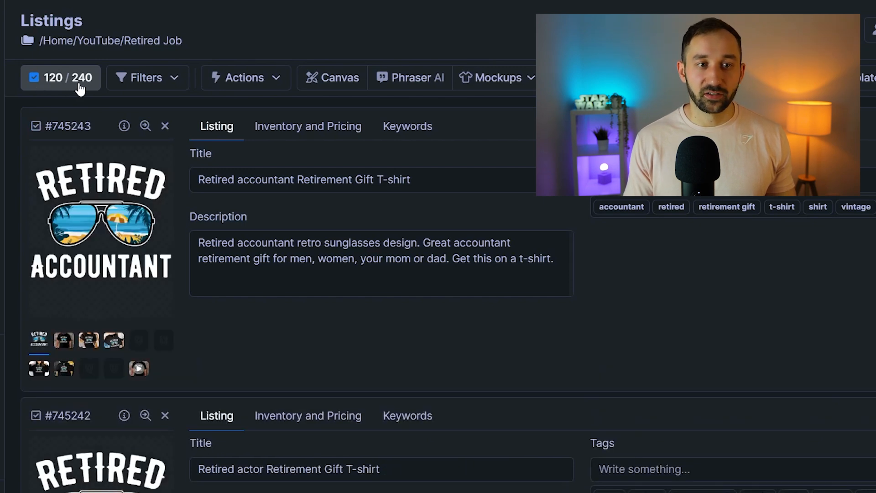
# Select only the listings in the range 121 to 240
pyautogui.click(76, 88)
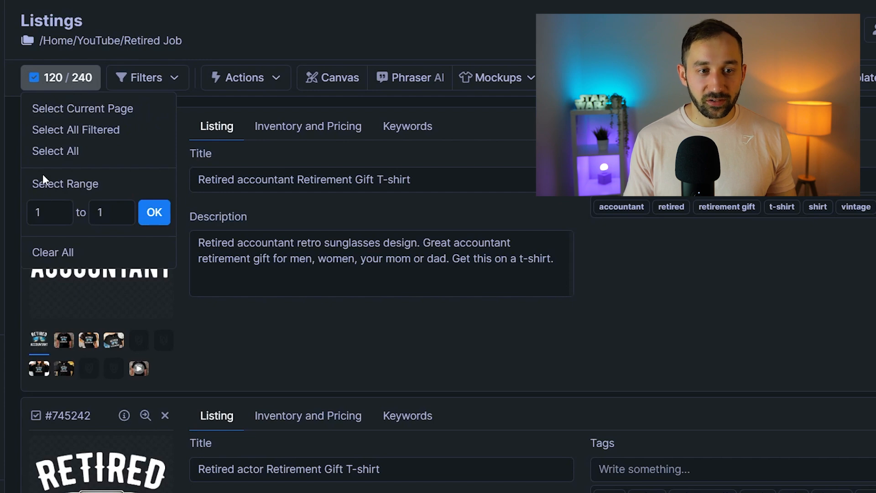
pyautogui.click(54, 214)
pyautogui.write('21')
pyautogui.doubleClick(103, 213)
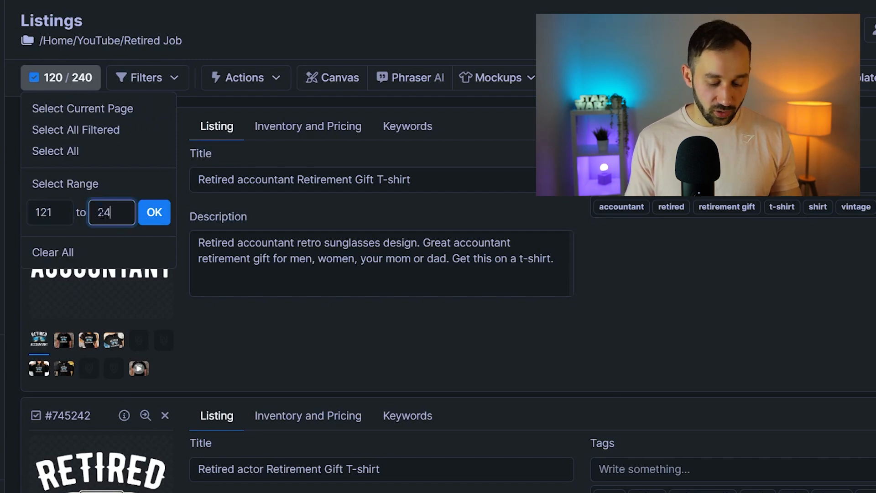
pyautogui.click(155, 212)
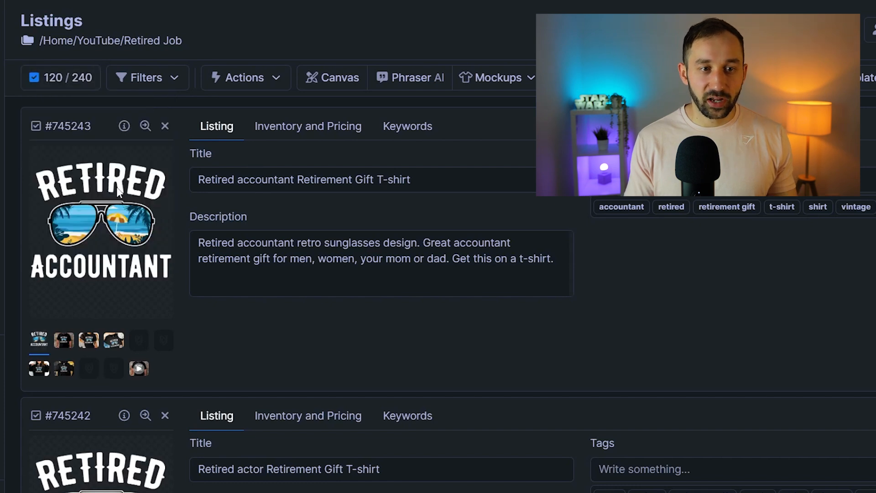
# Start a bulk edit of the Listing Title with the Find and replace action for the selected half
pyautogui.click(245, 77)
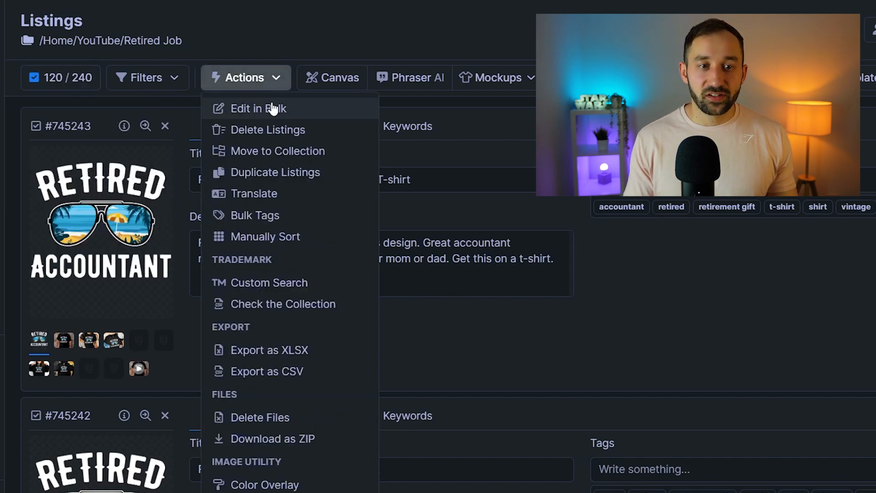
pyautogui.click(273, 109)
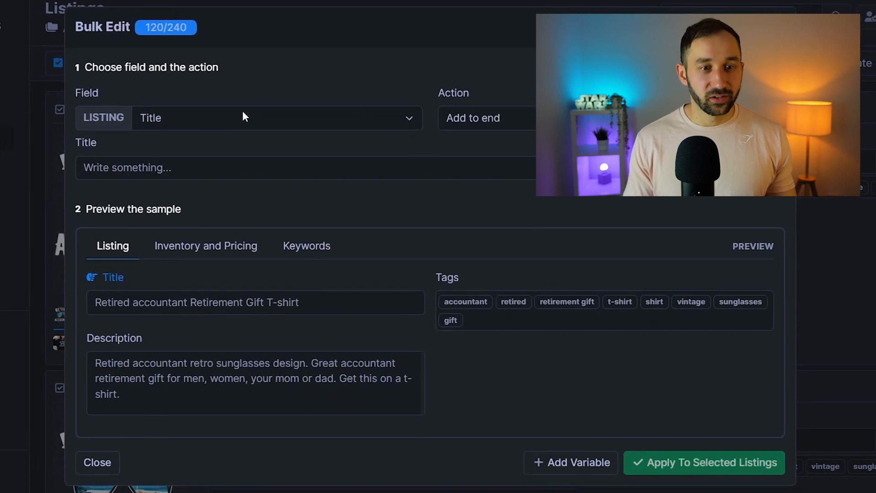
pyautogui.click(169, 116)
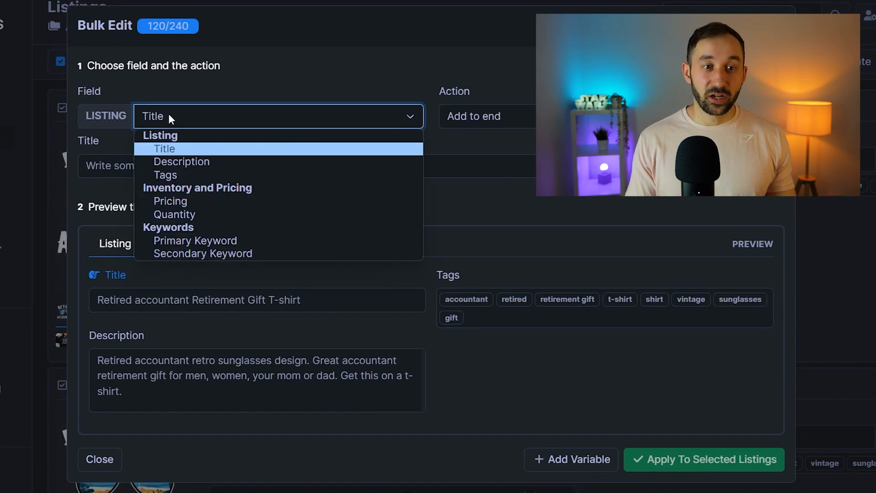
pyautogui.click(343, 123)
pyautogui.click(479, 118)
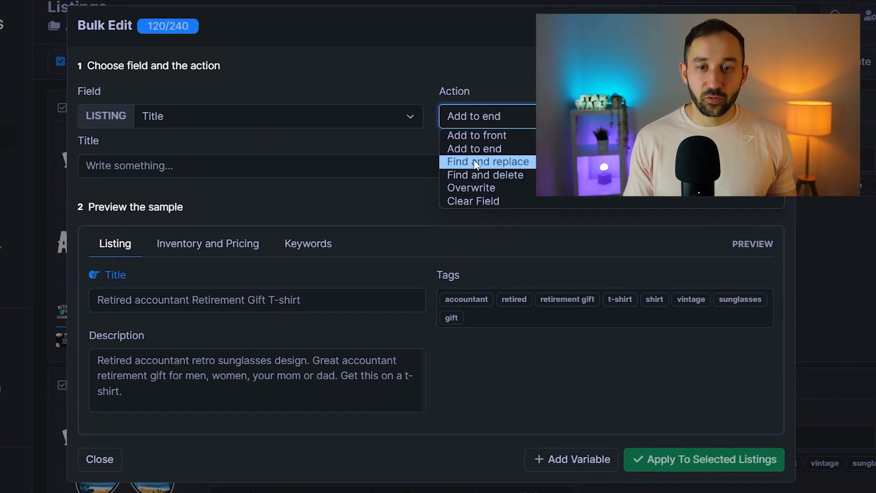
pyautogui.click(475, 163)
# Replace "T-shirt" with "Hoodie" in the Listing titles and apply the change to the selected listings
pyautogui.moveTo(302, 300); pyautogui.dragTo(265, 311)
pyautogui.hotkey('ctrl', 'c')
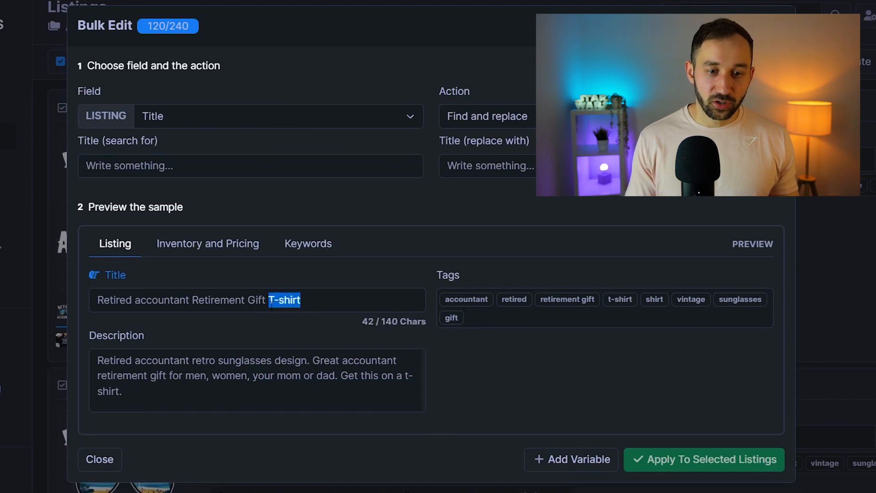
pyautogui.click(172, 145)
pyautogui.hotkey('ctrl', 'v')
pyautogui.click(452, 165)
pyautogui.write('Hoodie')
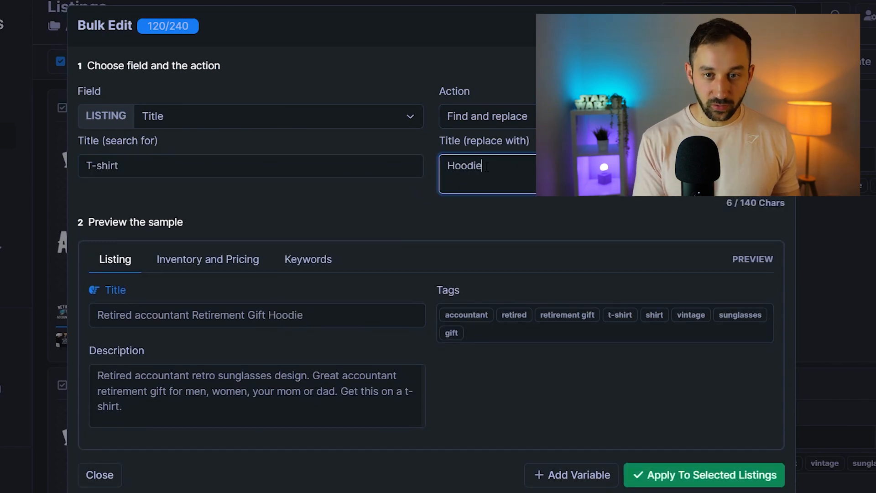
pyautogui.click(685, 470)
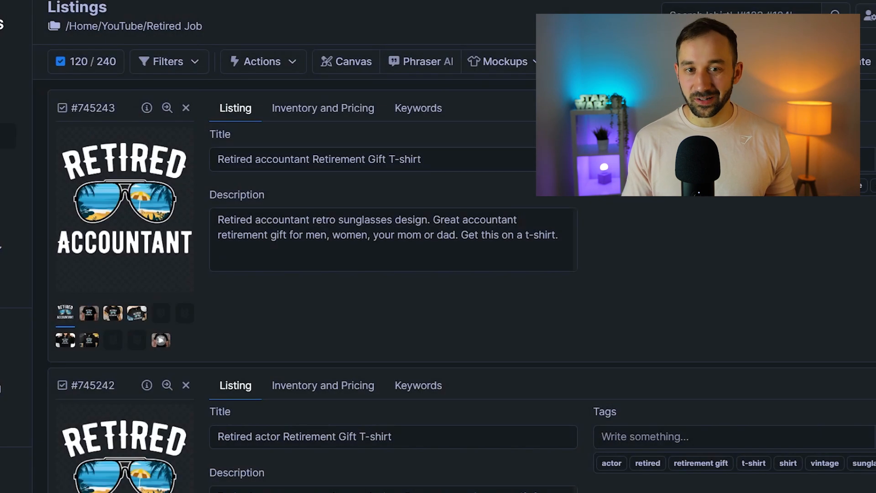
# Go through the first and later pages of the collection to compare the T-shirt and Hoodie listing titles
pyautogui.scroll(-1, 400, 217)
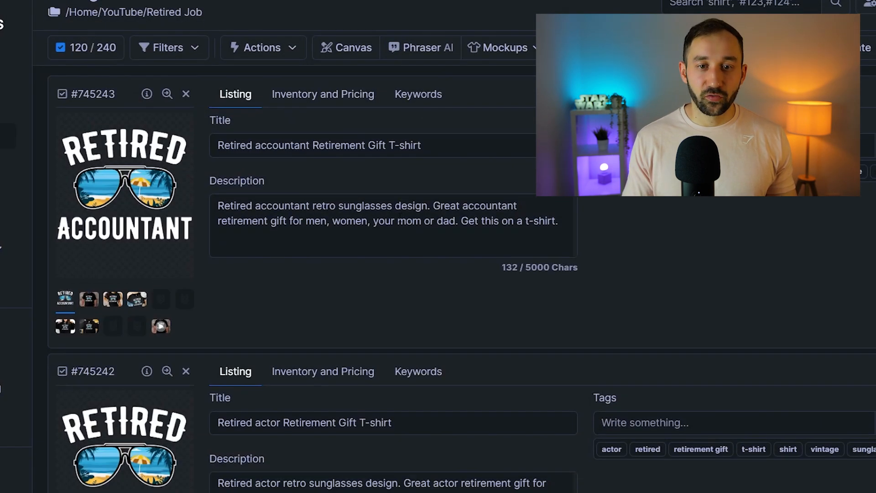
pyautogui.scroll(-7, 421, 245)
pyautogui.scroll(7, 423, 225)
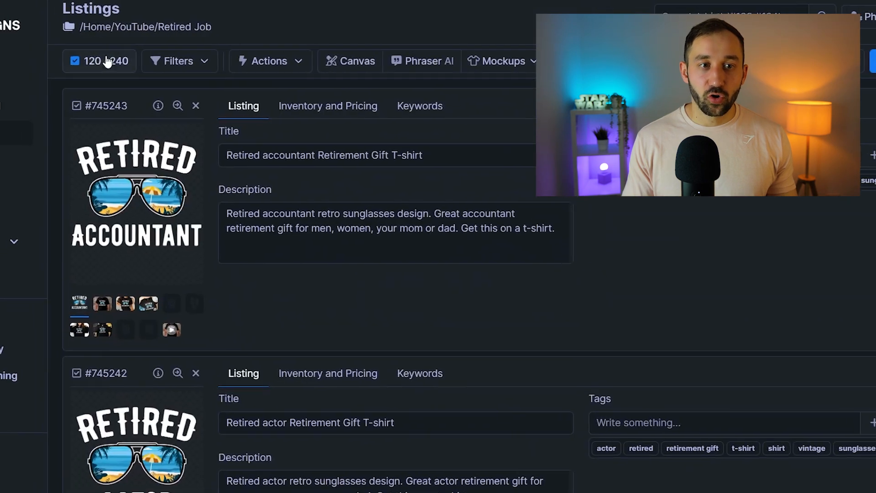
pyautogui.middleClick(440, 143)
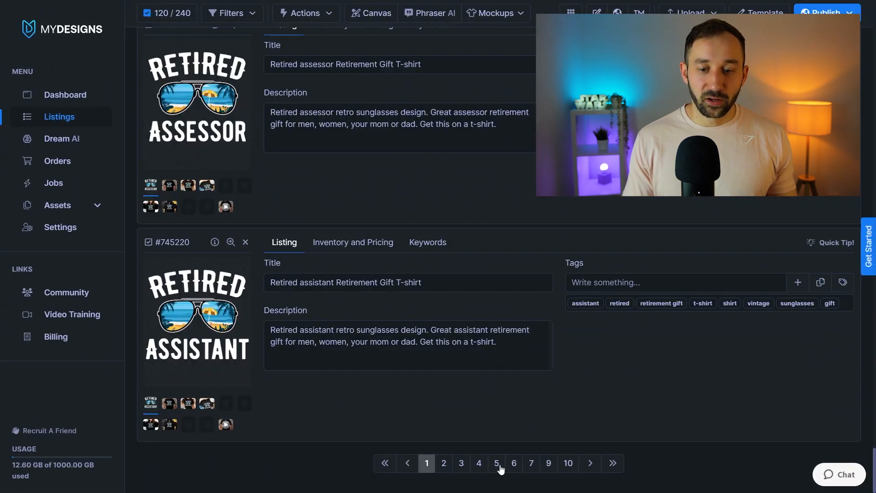
pyautogui.scroll(-1, 442, 219)
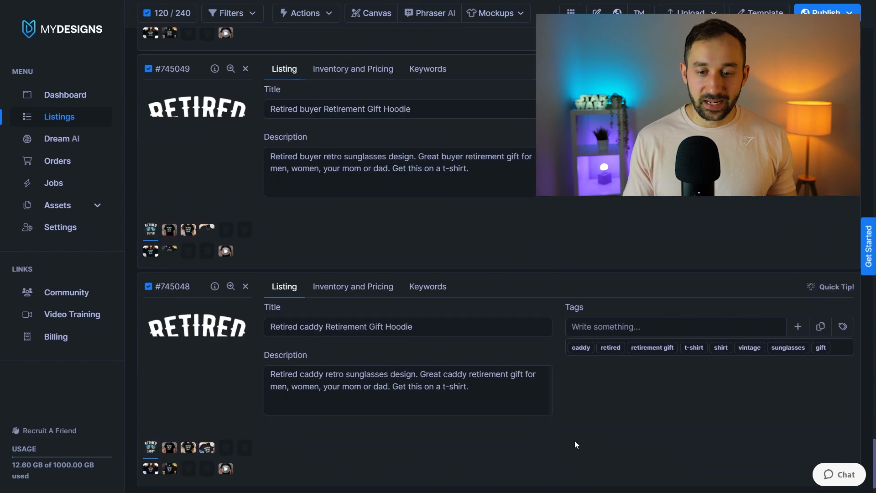
pyautogui.scroll(8, 429, 325)
pyautogui.scroll(8, 411, 325)
pyautogui.middleClick(466, 371)
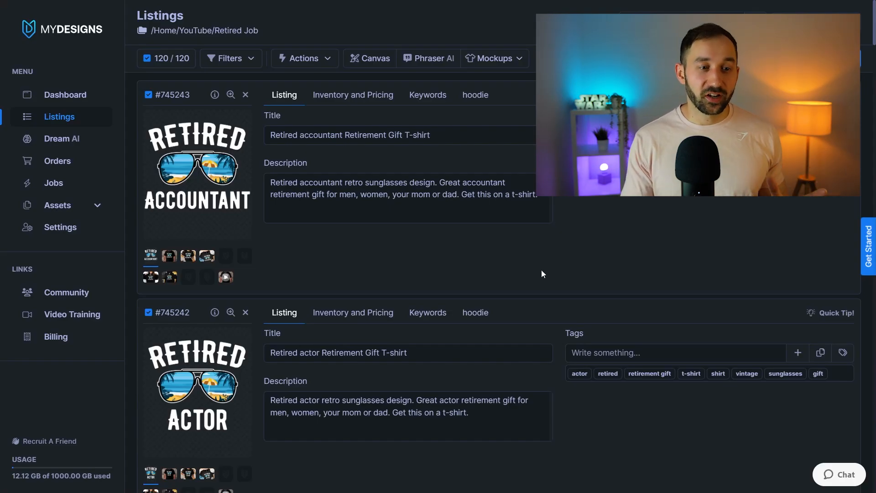
# Start a new color profile named Light Shirts and add the color White with hex #ffffff to it
pyautogui.click(99, 210)
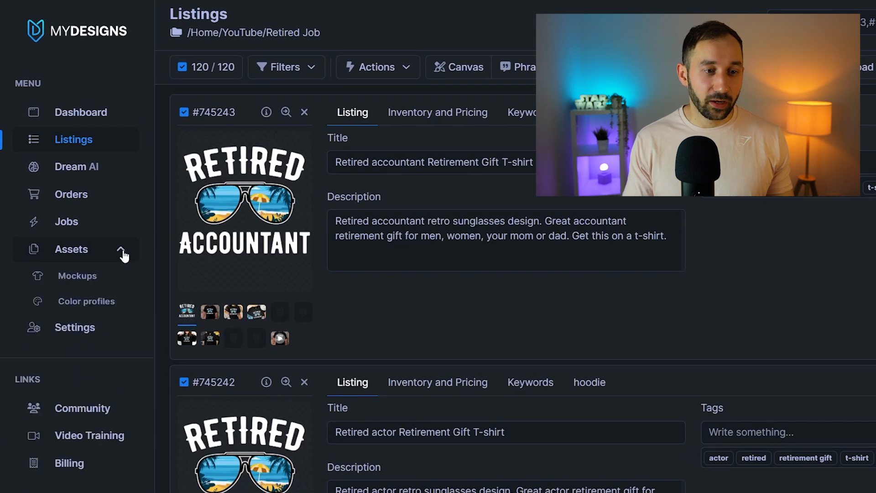
pyautogui.click(89, 309)
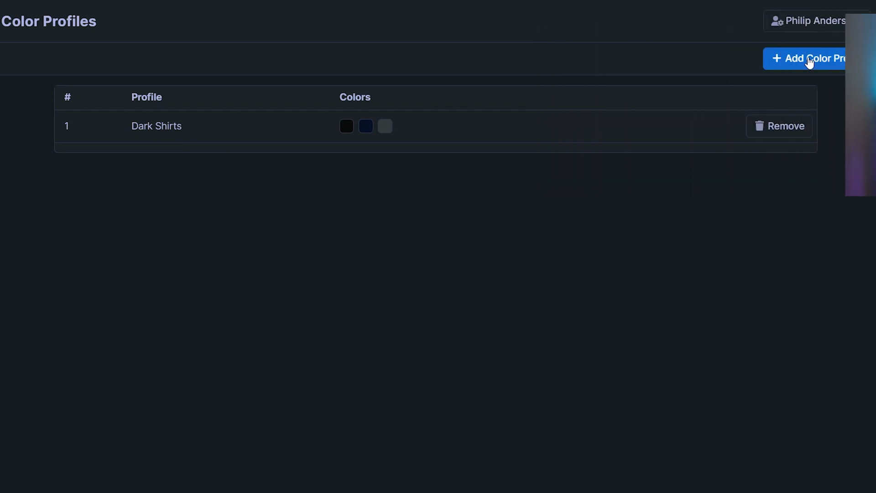
pyautogui.click(810, 61)
pyautogui.click(245, 95)
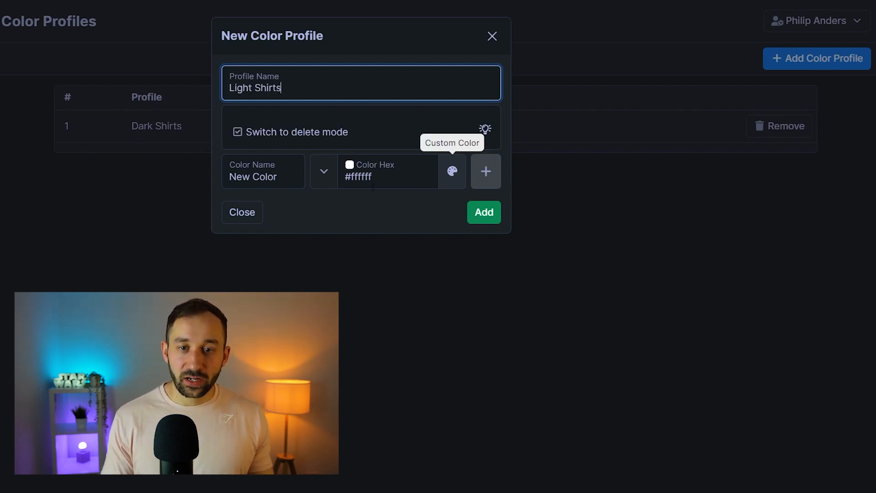
pyautogui.doubleClick(269, 177)
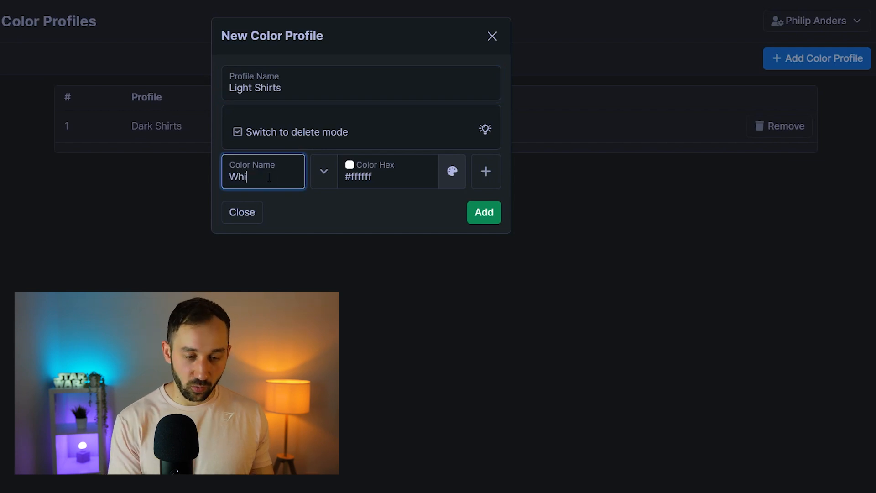
pyautogui.click(487, 181)
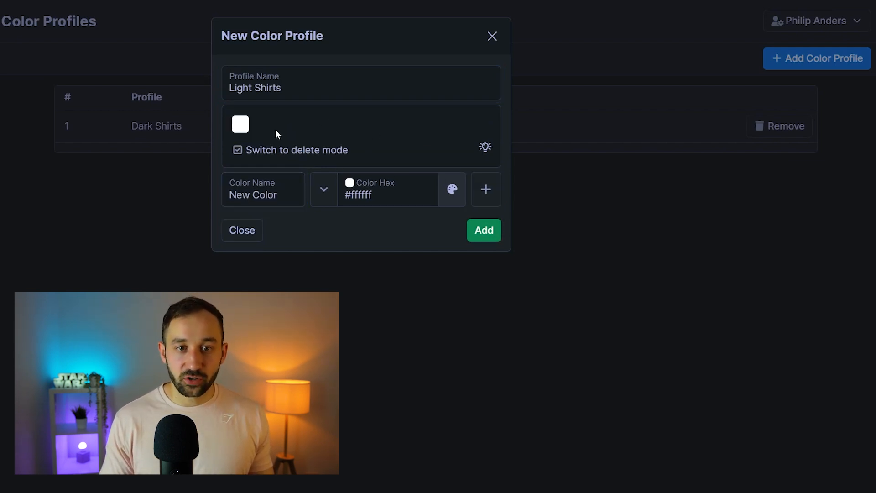
# Add the color Grey with hex #c7c7c7 to the Light Shirts profile
pyautogui.tripleClick(273, 195)
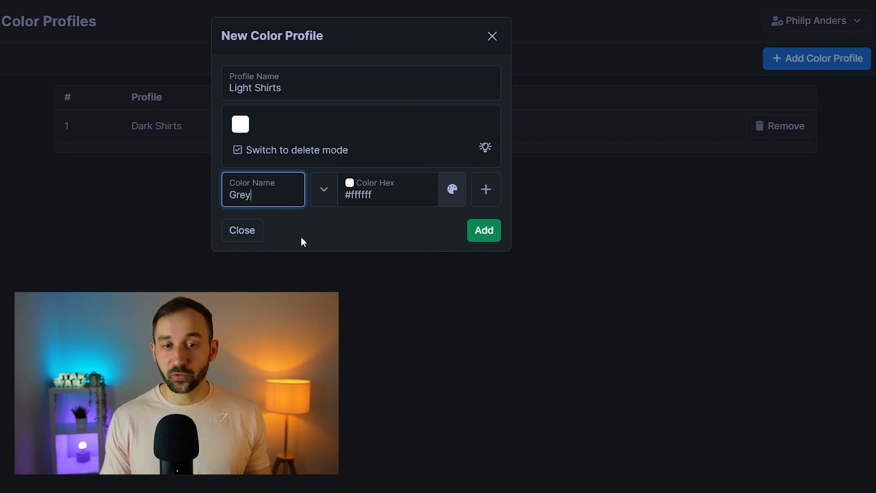
pyautogui.click(452, 189)
pyautogui.moveTo(440, 209); pyautogui.dragTo(397, 227)
pyautogui.click(397, 226)
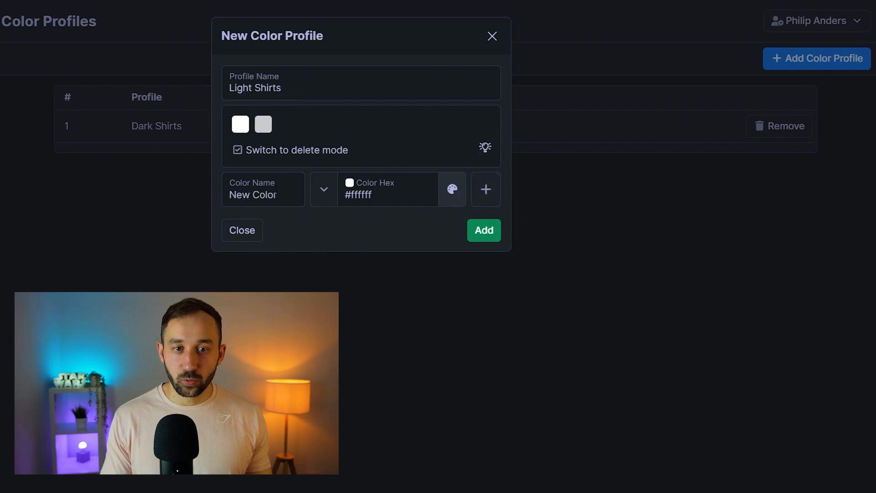
# Add the color Light Blue with hex #92c1d9 to the Light Shirts profile and save the profile
pyautogui.click(273, 195)
pyautogui.write('Light Blue')
pyautogui.click(453, 189)
pyautogui.moveTo(520, 305); pyautogui.dragTo(525, 304)
pyautogui.click(499, 220)
pyautogui.moveTo(498, 220); pyautogui.dragTo(486, 220)
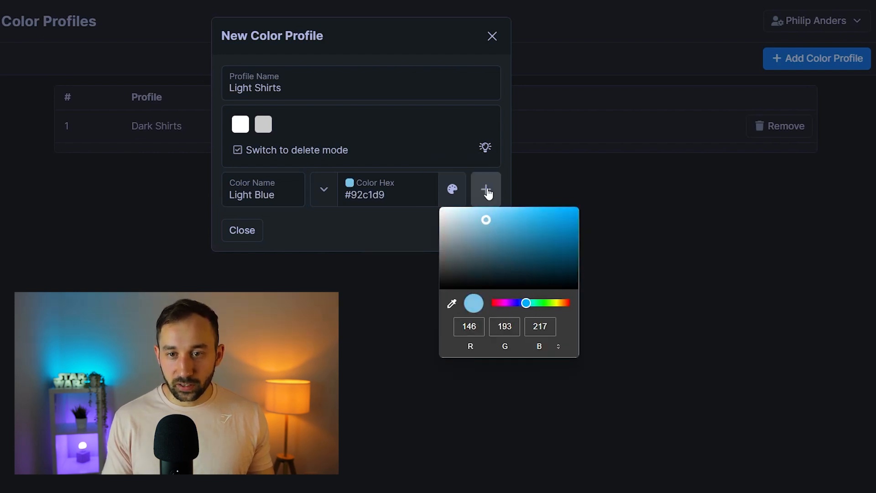
pyautogui.click(486, 189)
pyautogui.click(496, 232)
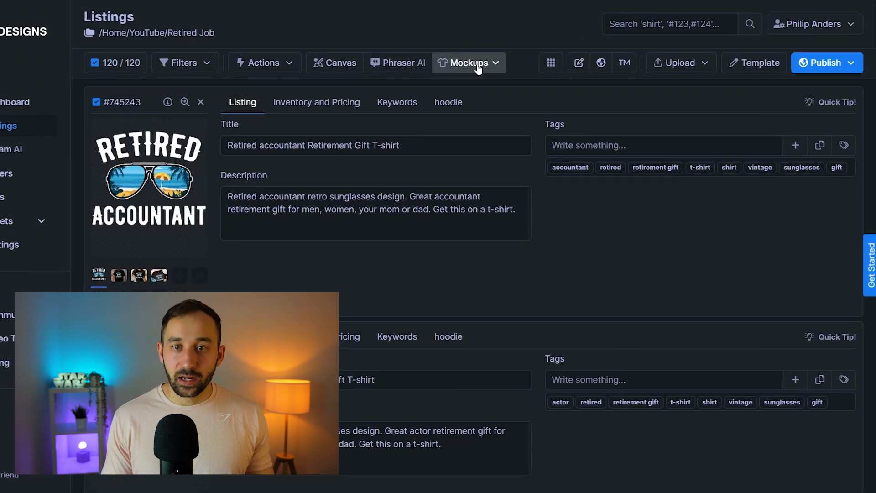
# Open image mockup generation for the selected listings, choose the GILDAN 18500 FLATLAY LIFESTYLE 02 hoodie and view its saved primary color options
pyautogui.click(477, 68)
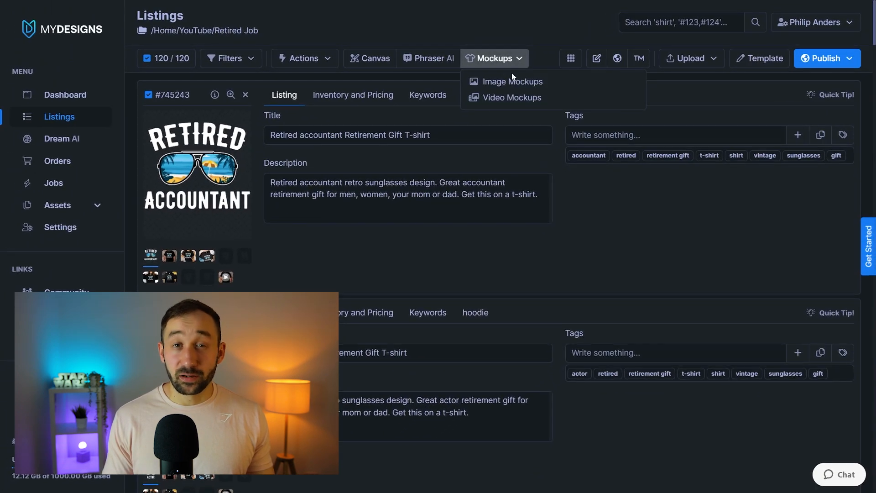
pyautogui.click(513, 81)
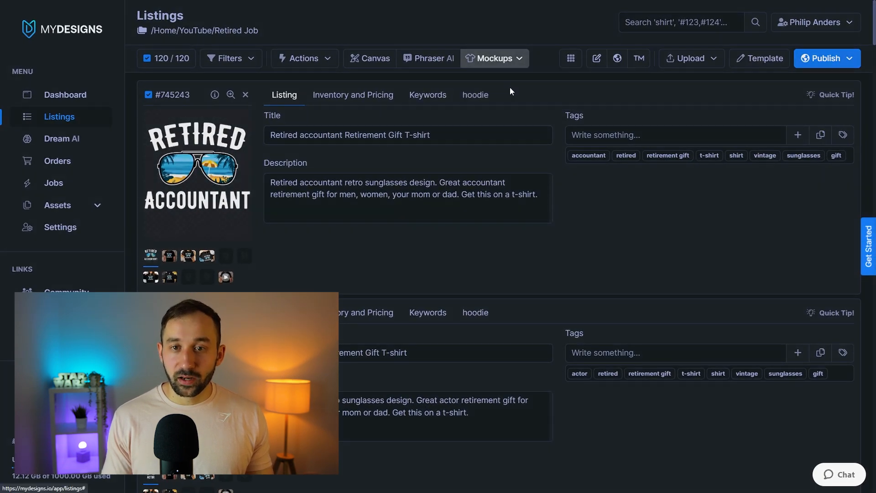
pyautogui.click(100, 170)
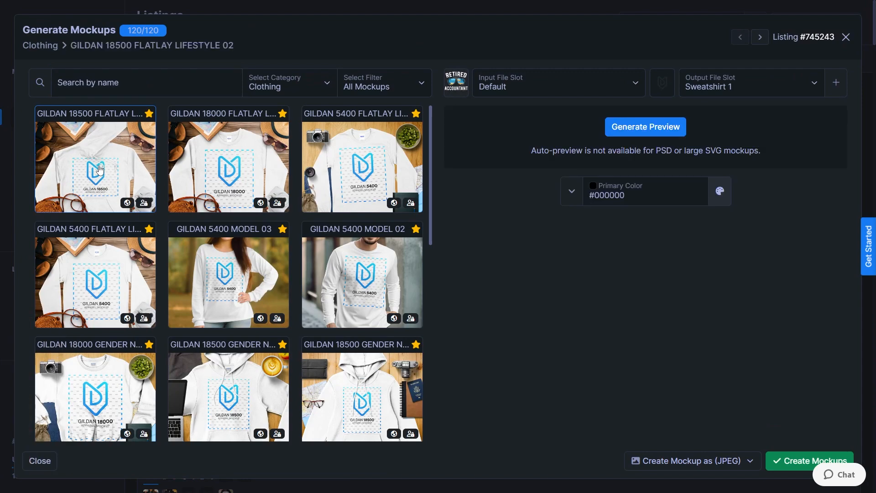
pyautogui.click(573, 194)
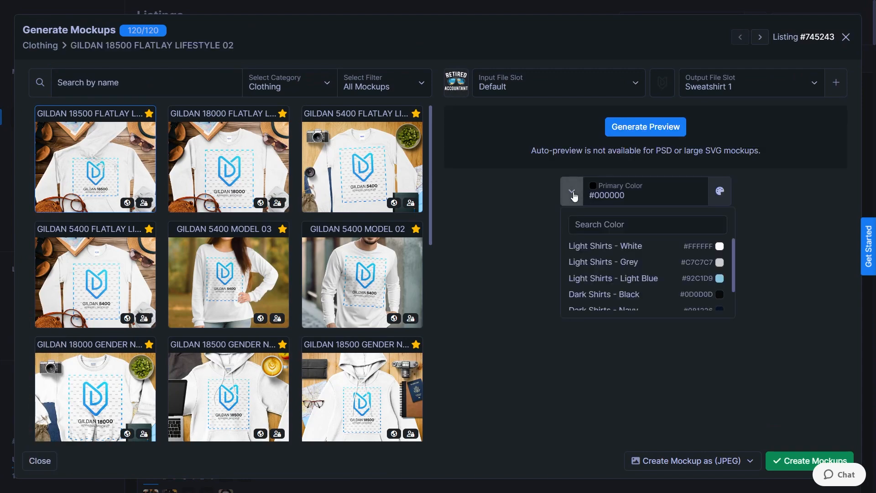
pyautogui.scroll(-1, 630, 271)
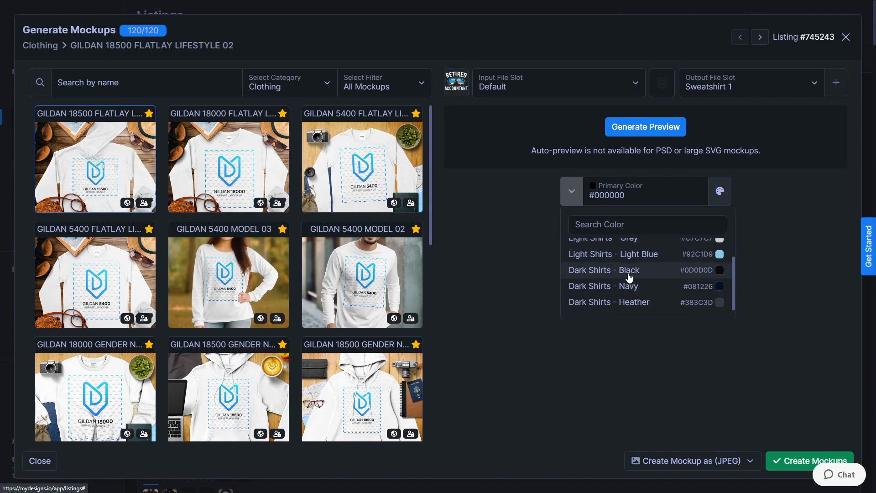
# Try the custom primary color #cf7d7d on the hoodie mockup, followed by the saved colors Dark Shirts - Navy and Light Shirts - Light Blue
pyautogui.click(720, 191)
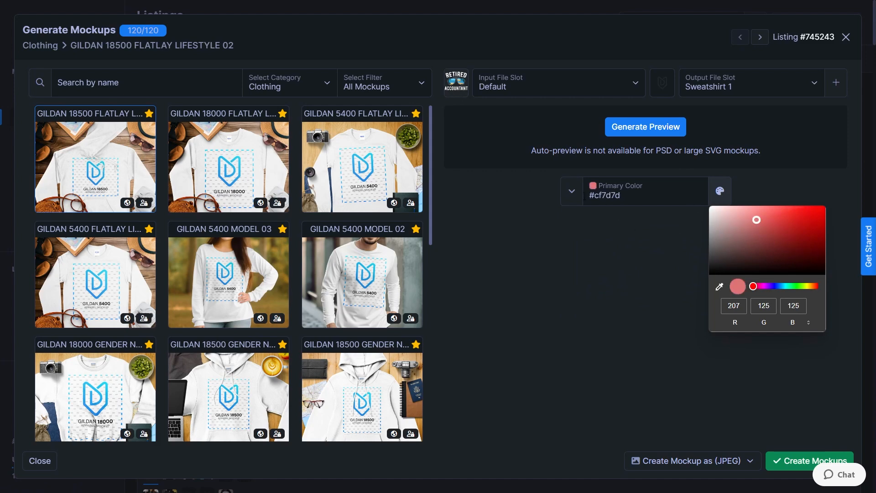
pyautogui.click(675, 234)
pyautogui.click(656, 288)
pyautogui.click(586, 198)
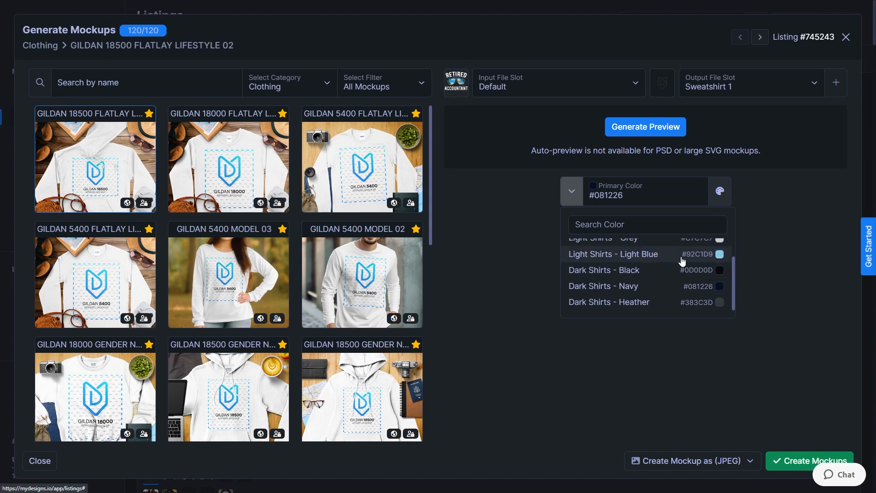
pyautogui.click(683, 260)
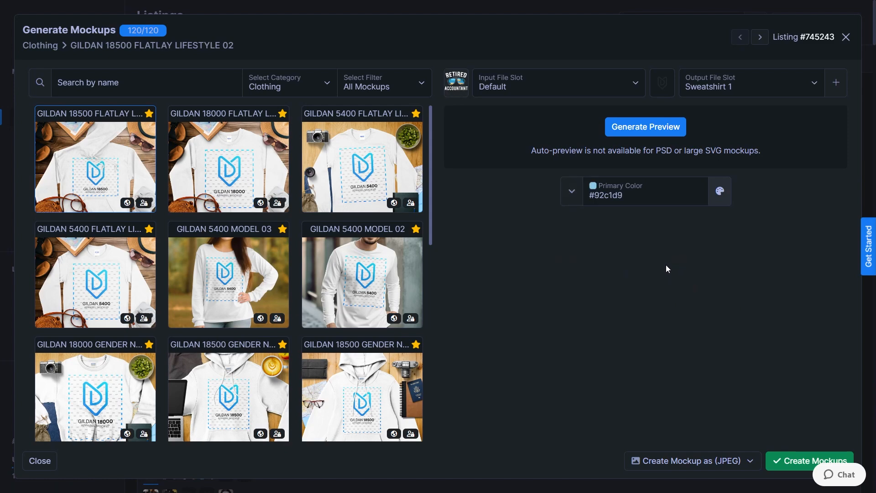
# Adjust the mockup's primary color to the custom light blue #a4ddf9 and review the saved Light Shirts and Dark Shirts colors
pyautogui.click(720, 191)
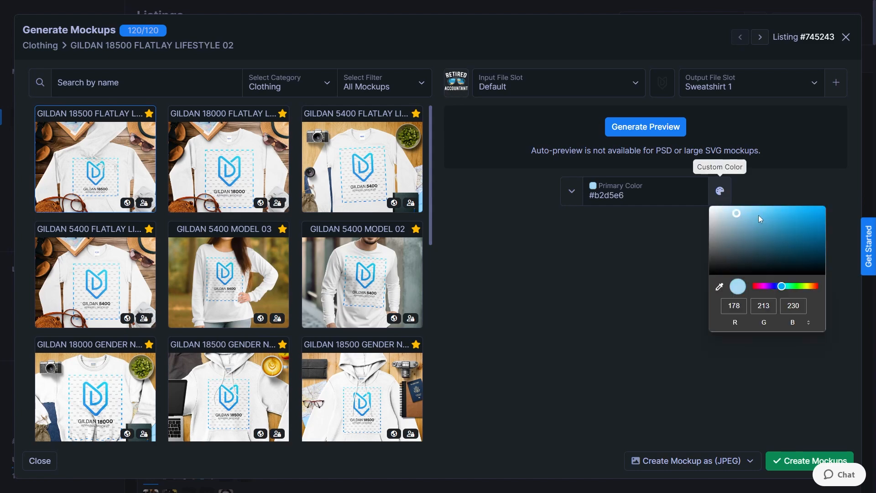
pyautogui.moveTo(758, 215); pyautogui.dragTo(750, 209)
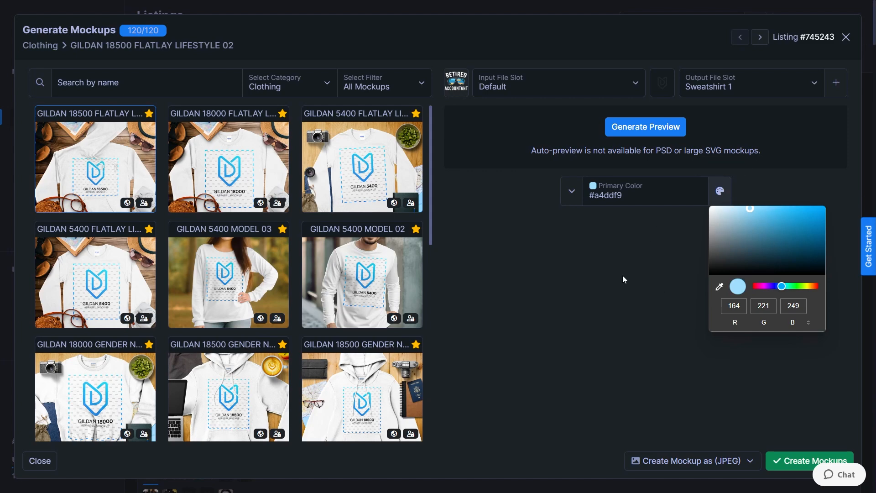
pyautogui.click(572, 191)
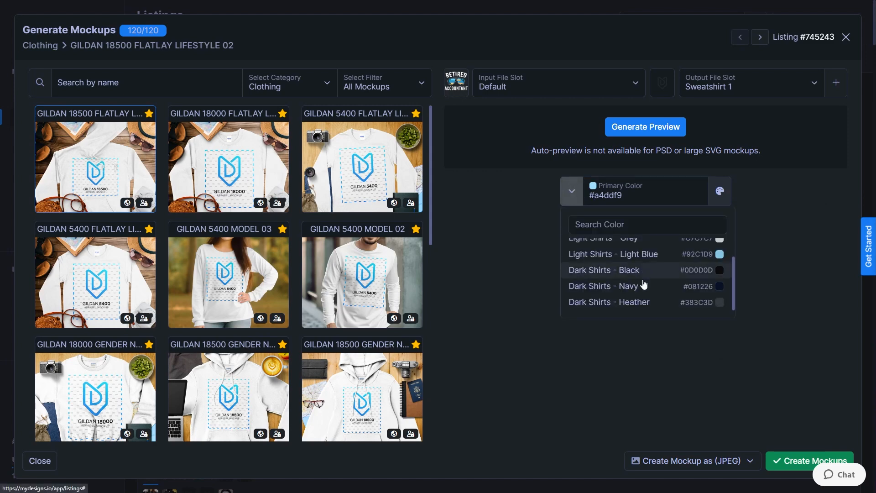
pyautogui.scroll(1, 588, 283)
pyautogui.scroll(-1, 598, 276)
pyautogui.scroll(1, 587, 280)
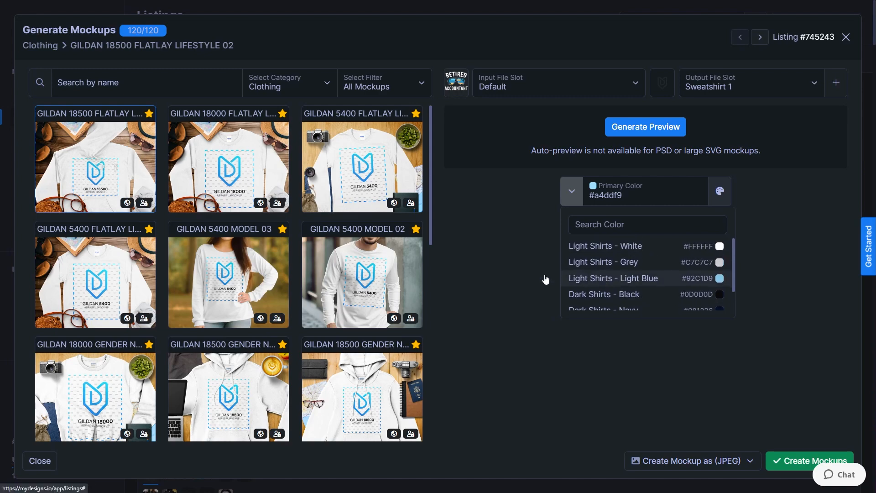
pyautogui.click(514, 264)
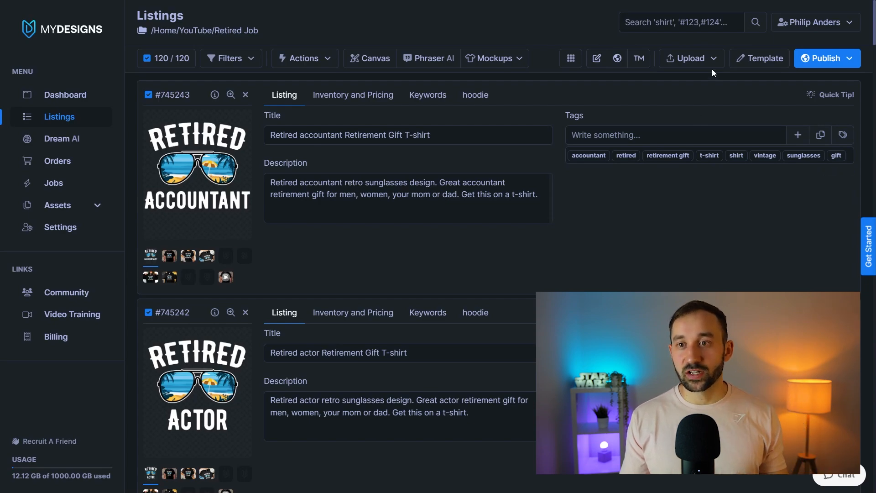
# Start a file upload to multiple listings and create a new file slot named "Thank you" in the Retired Job collection
pyautogui.click(694, 63)
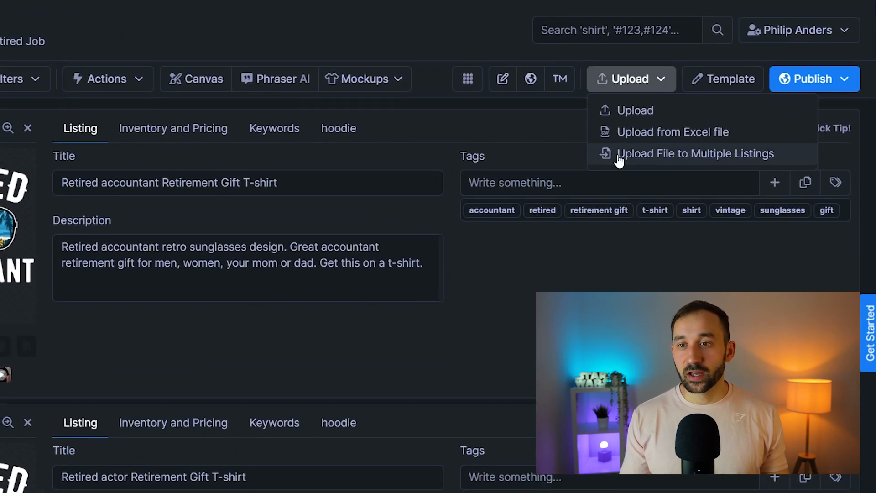
pyautogui.click(701, 160)
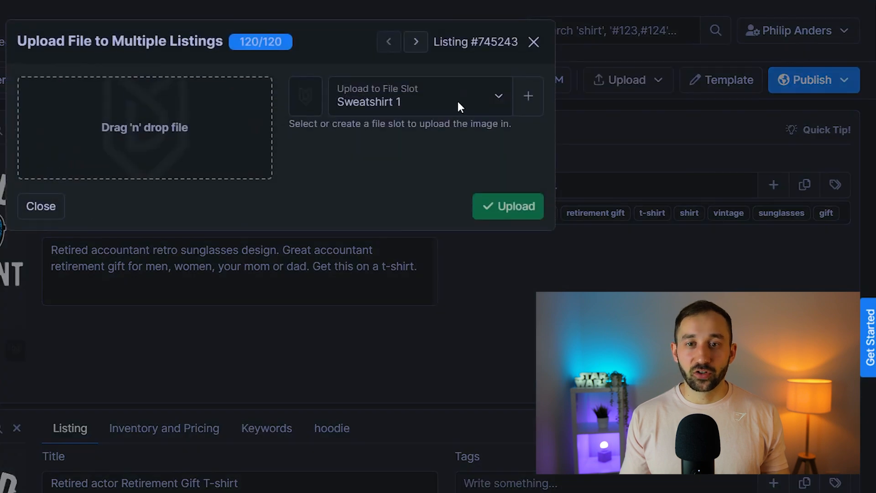
pyautogui.click(535, 107)
pyautogui.click(649, 118)
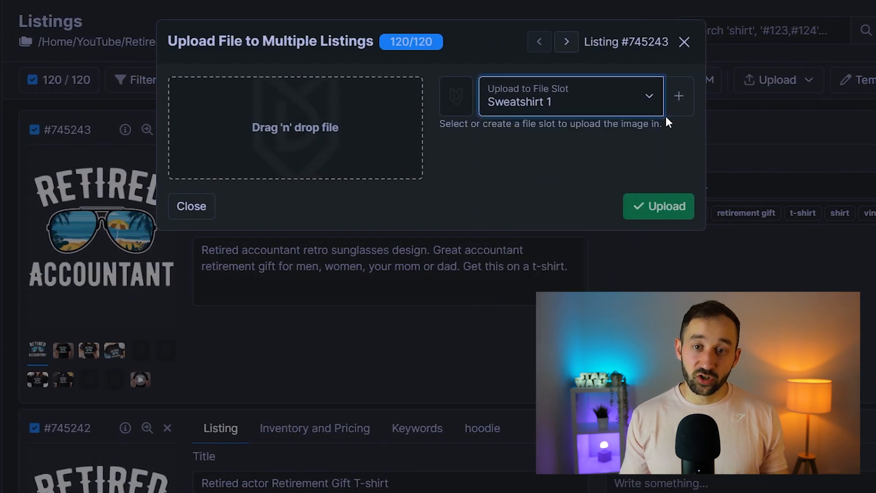
pyautogui.click(664, 109)
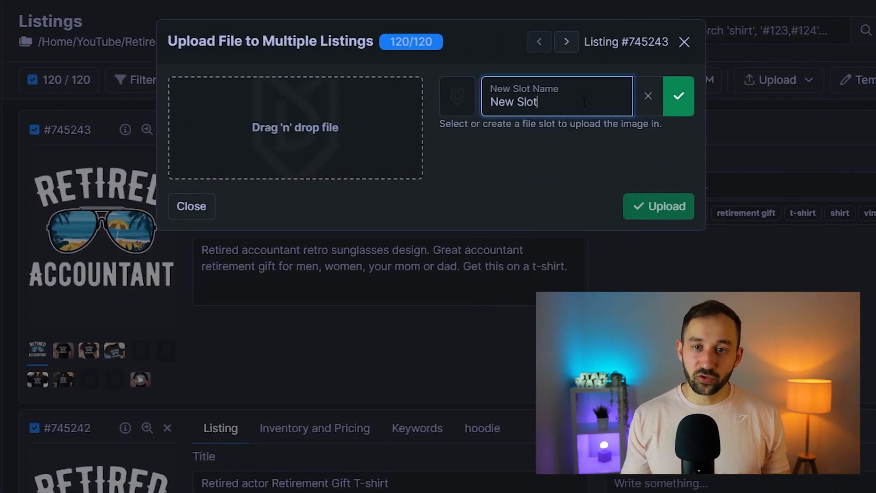
pyautogui.hotkey('ctrl', 'a')
pyautogui.write('Thank you')
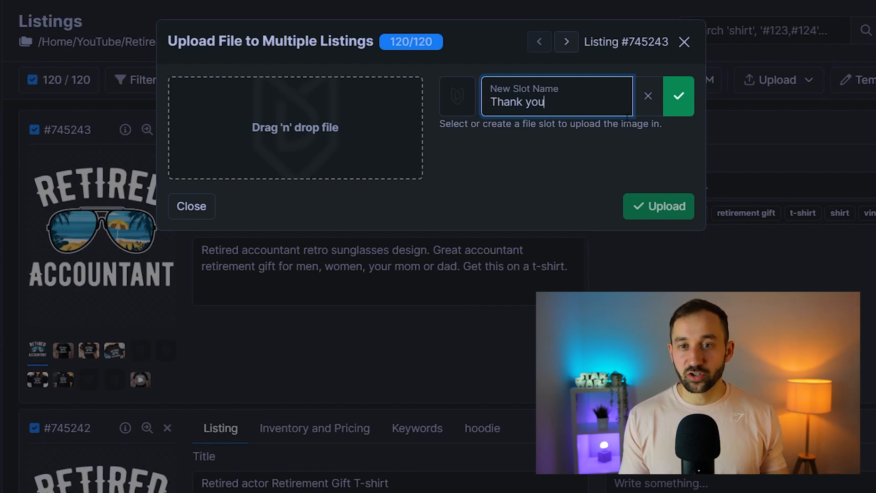
pyautogui.click(675, 107)
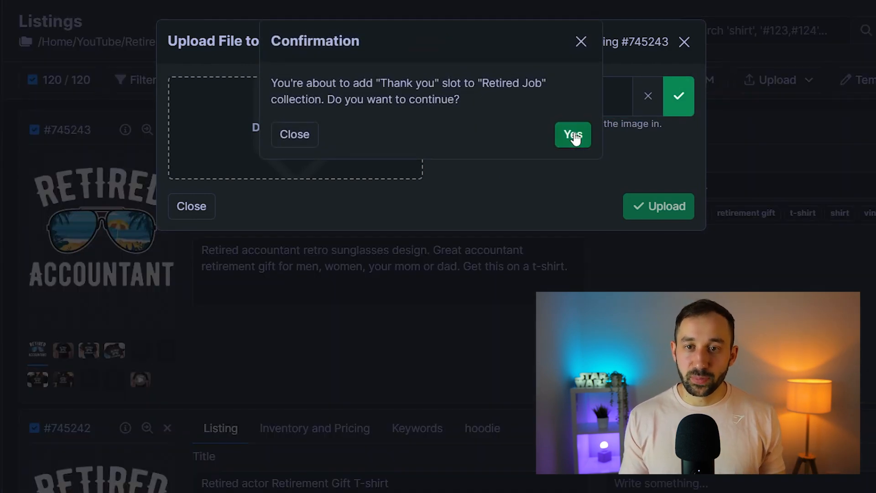
pyautogui.click(573, 135)
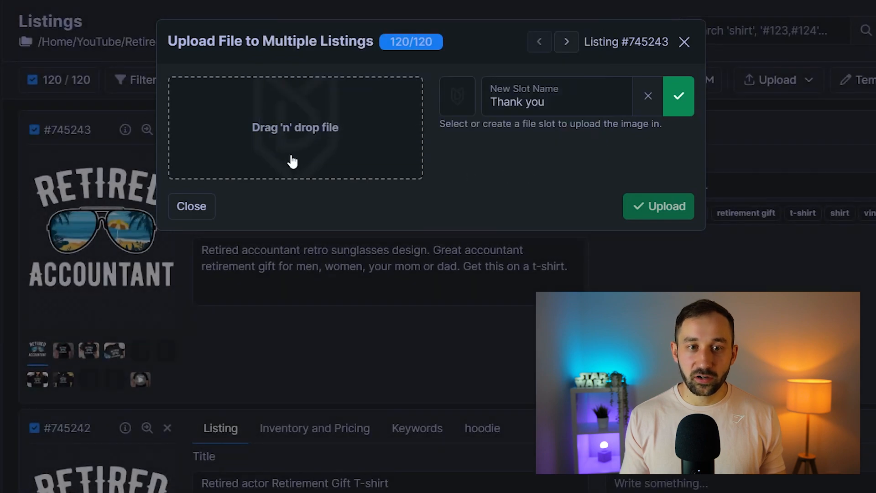
# Add the image v893-aum-42.jpg as the file for the Thank you slot and look through the list of target listings
pyautogui.moveTo(715, 380); pyautogui.dragTo(264, 153)
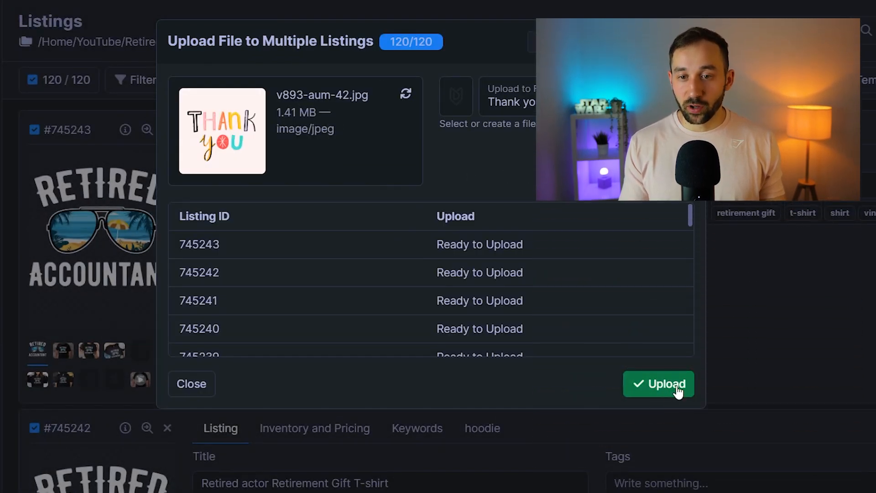
pyautogui.scroll(-5, 466, 257)
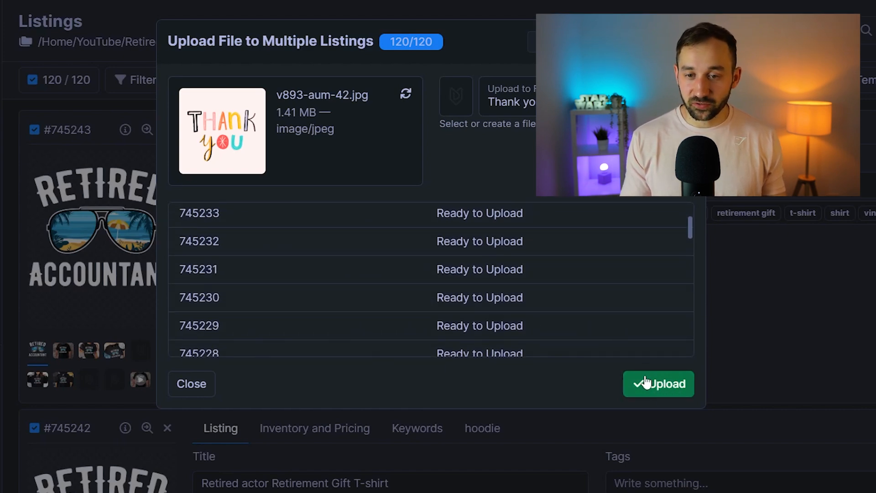
pyautogui.scroll(1, 442, 332)
pyautogui.scroll(5, 438, 330)
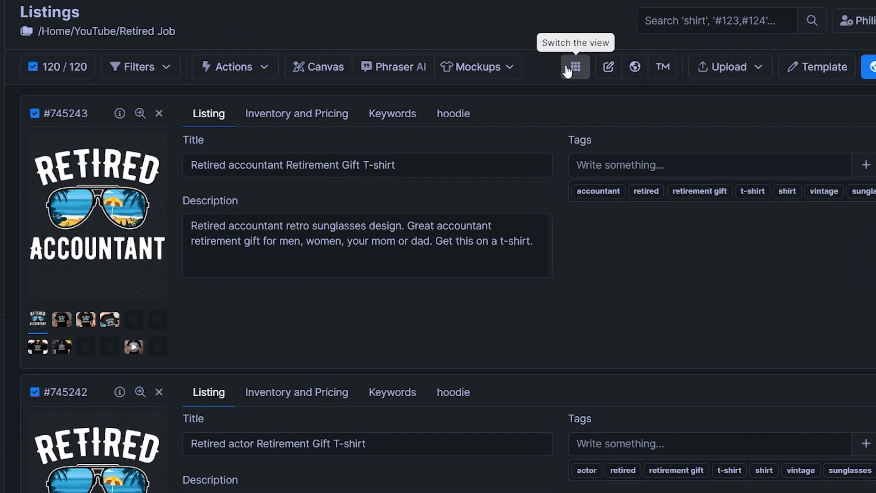
# Switch the Retired Job listings to the grid view and look through the designs
pyautogui.click(567, 71)
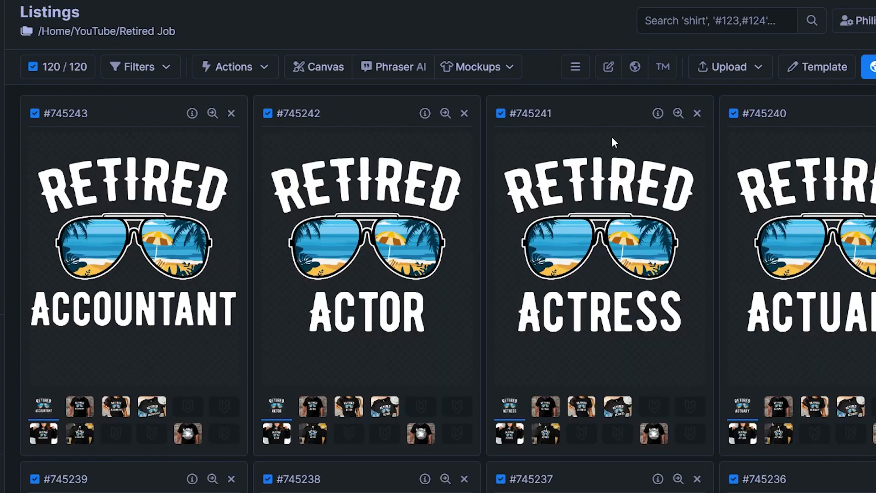
pyautogui.scroll(-8, 373, 359)
pyautogui.scroll(7, 494, 260)
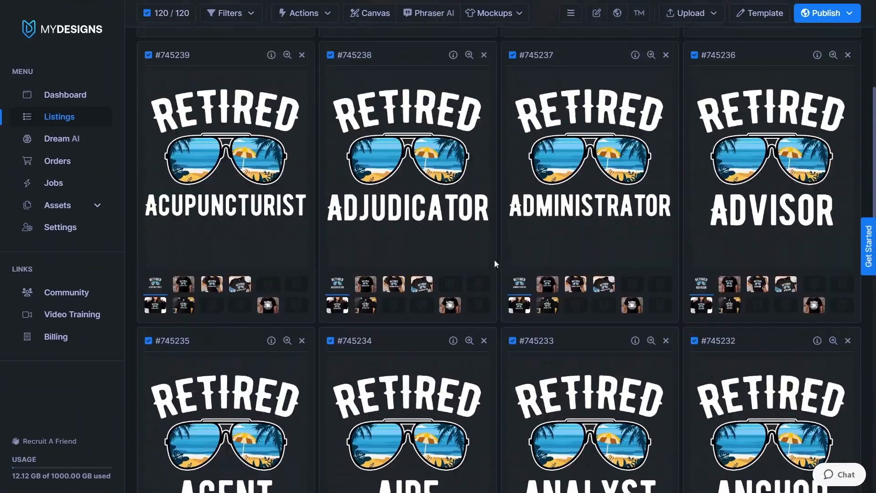
# Preview the T-shirt 1 mockup on all Retired Job listings in the grid and look through the shirts
pyautogui.scroll(-15, 652, 267)
pyautogui.scroll(13, 409, 270)
pyautogui.scroll(-4, 378, 336)
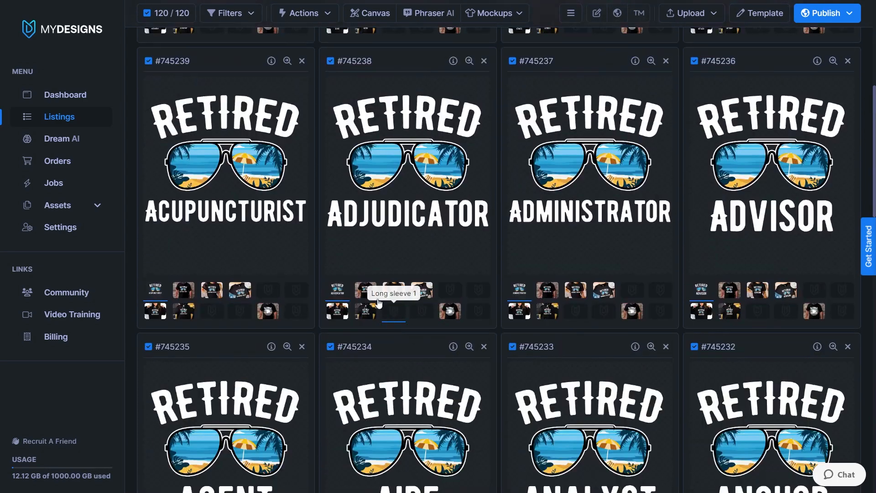
pyautogui.click(370, 295)
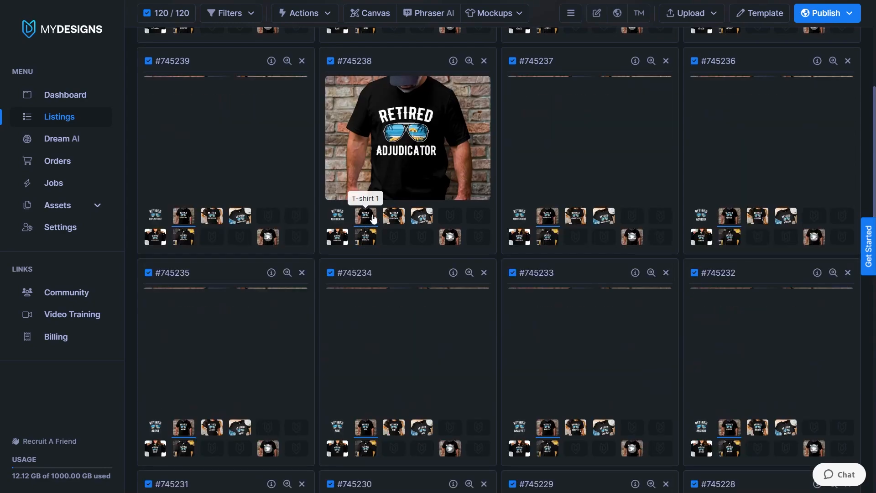
pyautogui.scroll(-10, 527, 255)
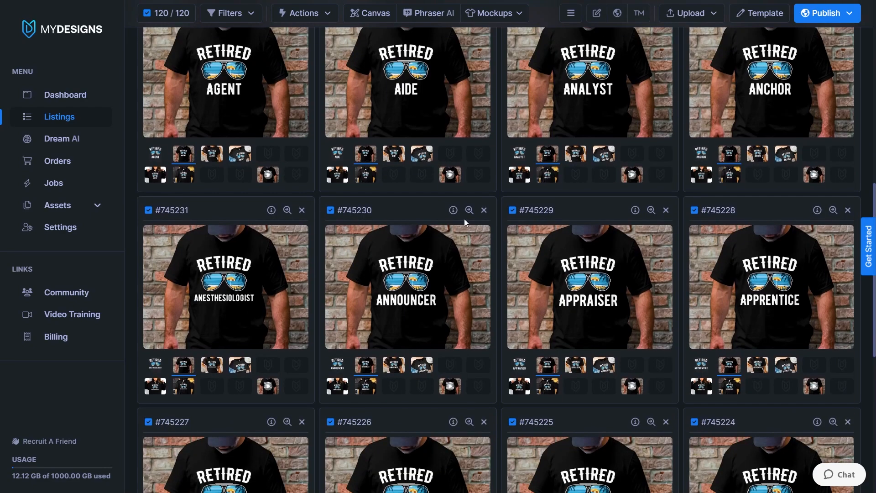
pyautogui.scroll(10, 495, 273)
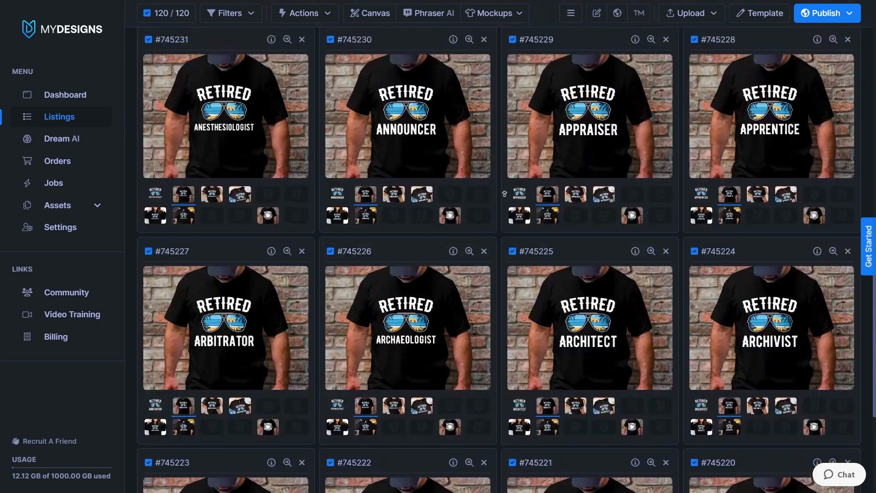
# Toggle the Retired Job listings between the detailed list and grid views, finishing in the detailed list view
pyautogui.click(571, 58)
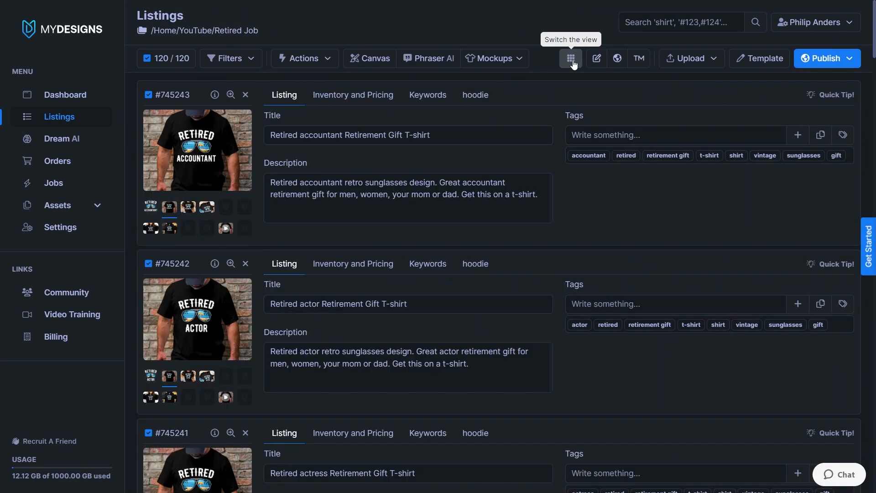
pyautogui.scroll(-10, 313, 146)
pyautogui.scroll(15, 325, 258)
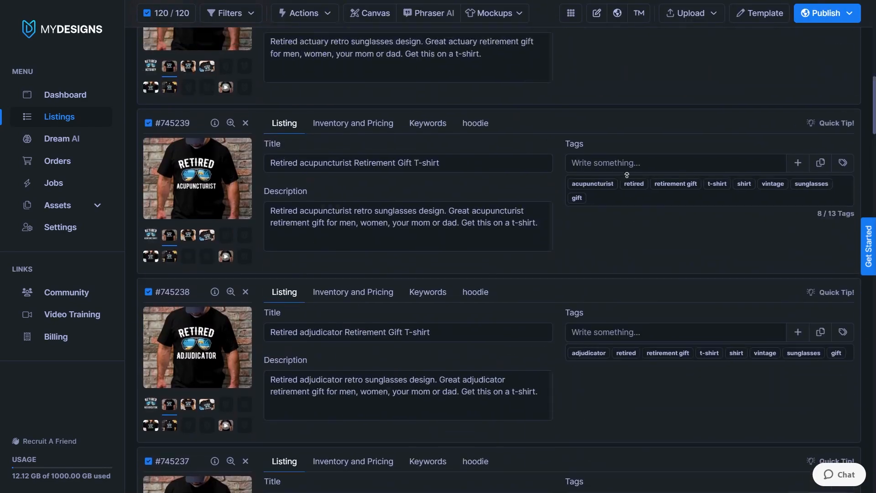
pyautogui.click(570, 59)
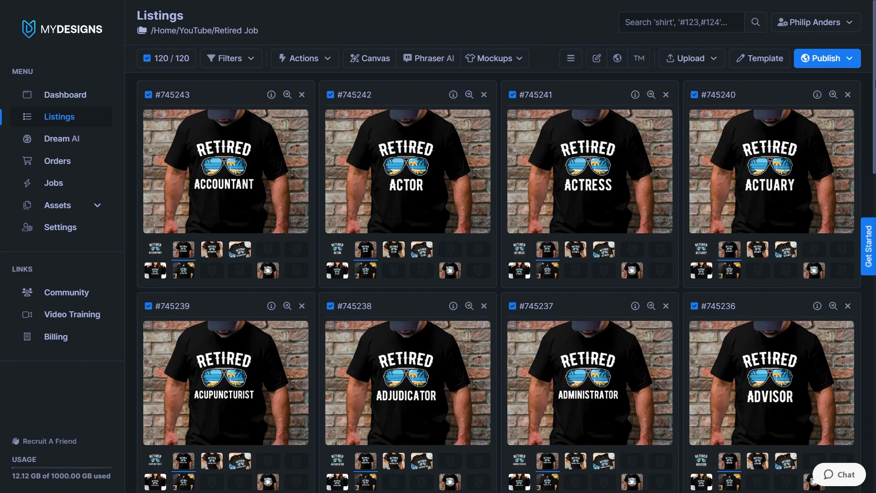
pyautogui.click(574, 58)
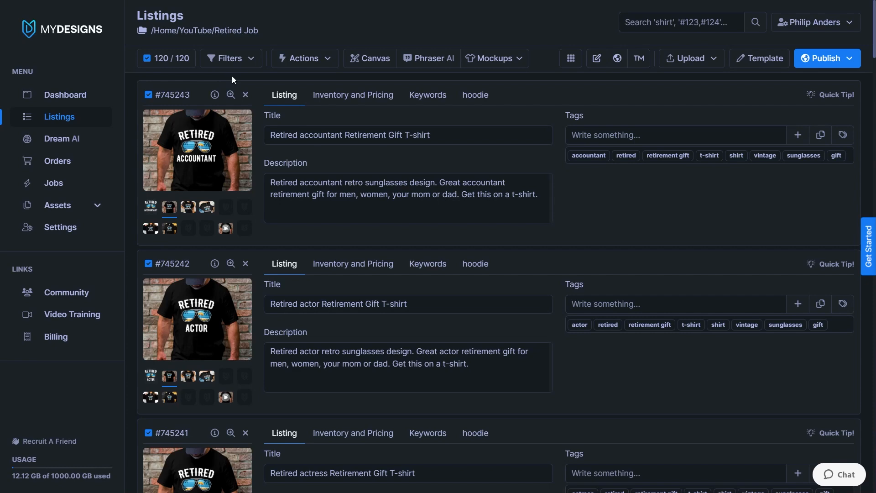
# Open the image mockup generator for the selected listings and look through the Clothing mockups
pyautogui.click(501, 66)
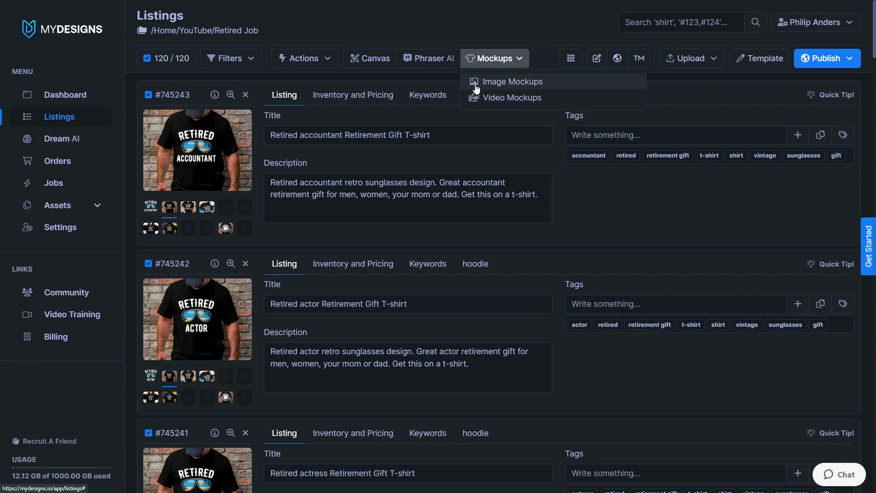
pyautogui.click(502, 81)
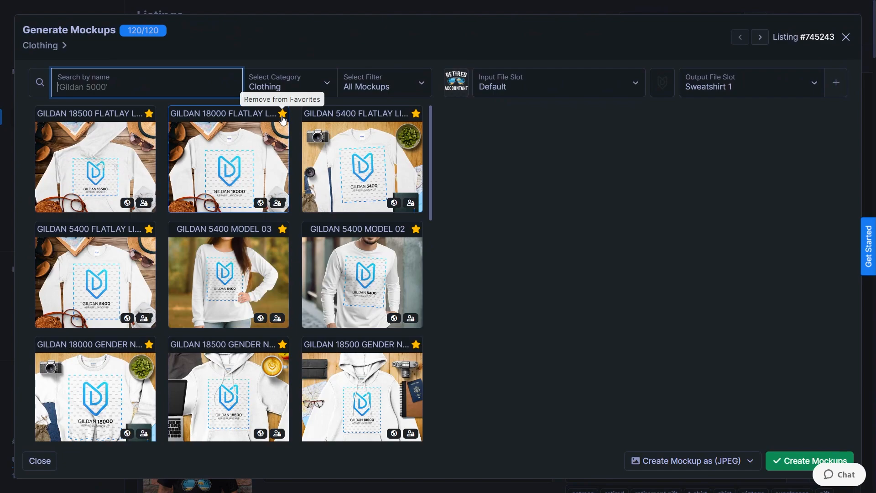
pyautogui.scroll(-3, 271, 325)
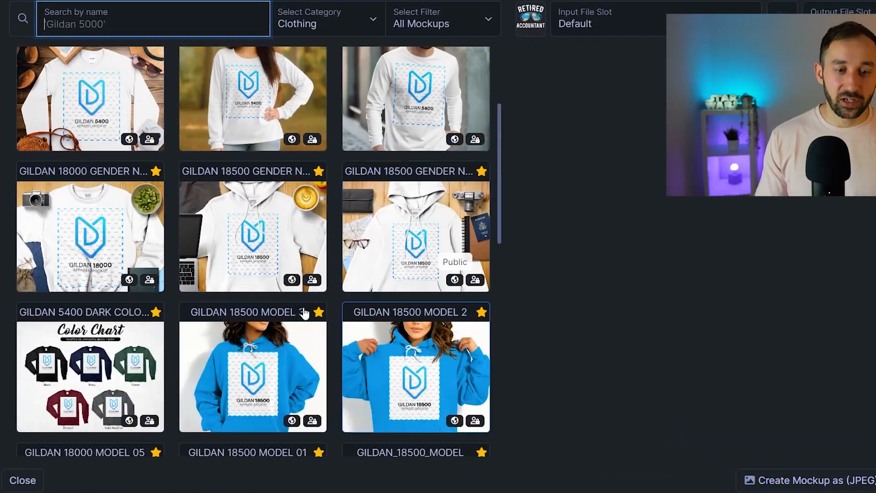
pyautogui.scroll(-5, 303, 313)
pyautogui.scroll(8, 121, 310)
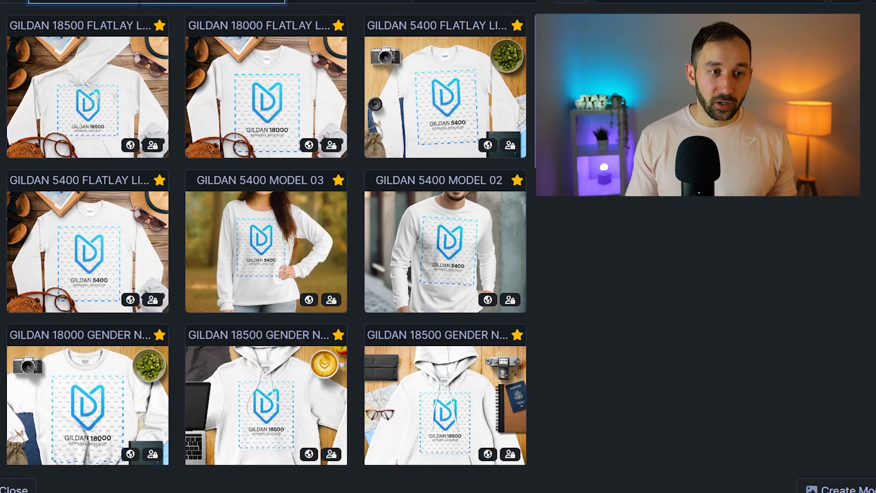
# Search the mockups for 18500 and look through the matching Gildan hoodie mockups
pyautogui.write('18500')
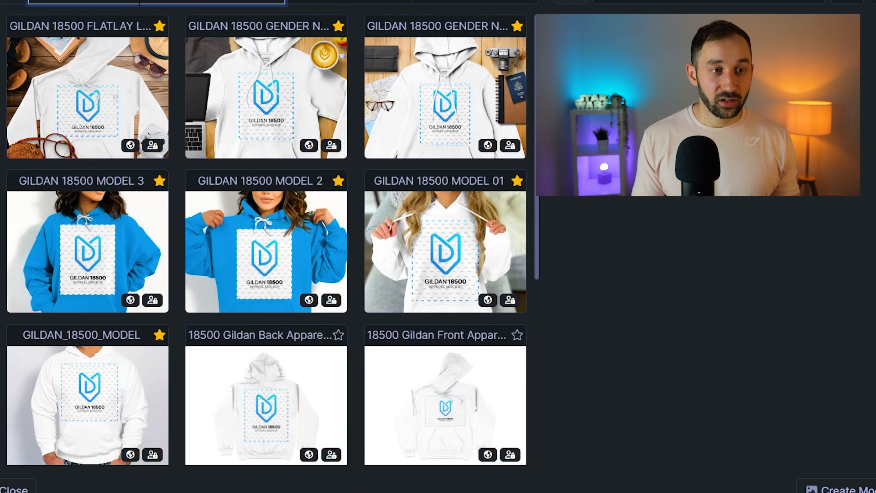
pyautogui.scroll(-2, 128, 273)
pyautogui.scroll(-5, 128, 274)
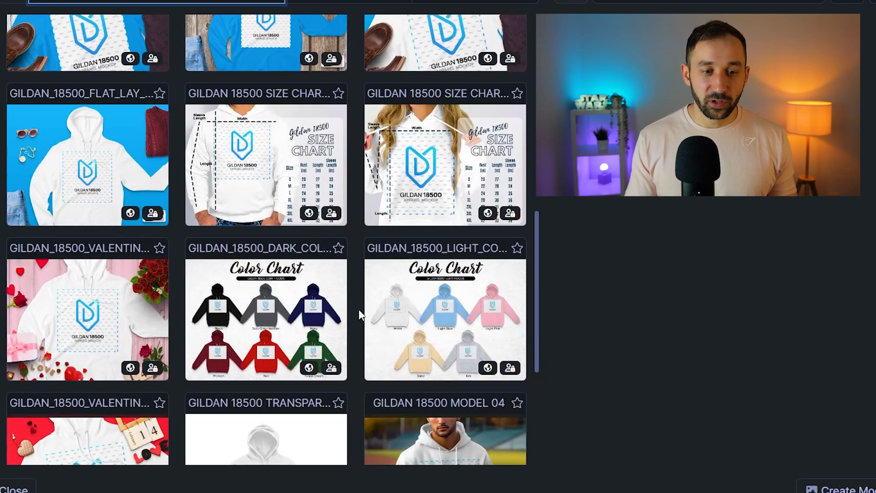
pyautogui.scroll(-5, 407, 269)
pyautogui.scroll(-2, 319, 237)
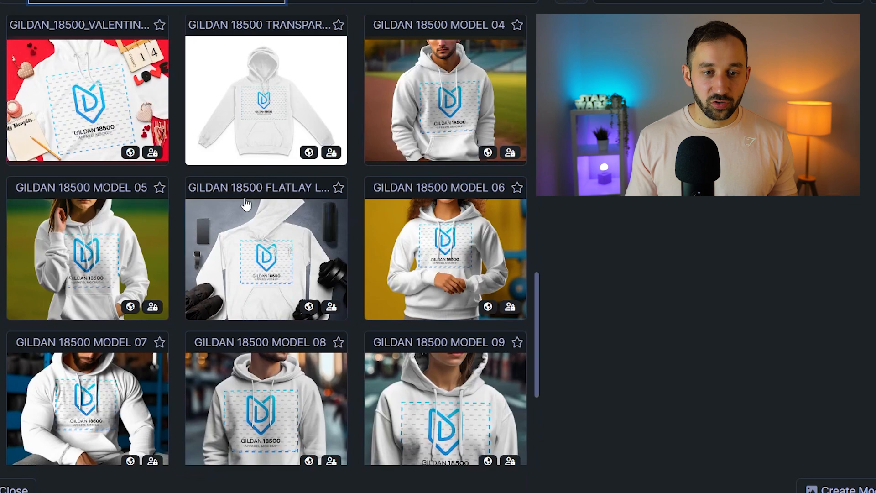
pyautogui.scroll(2, 228, 238)
pyautogui.scroll(8, 250, 277)
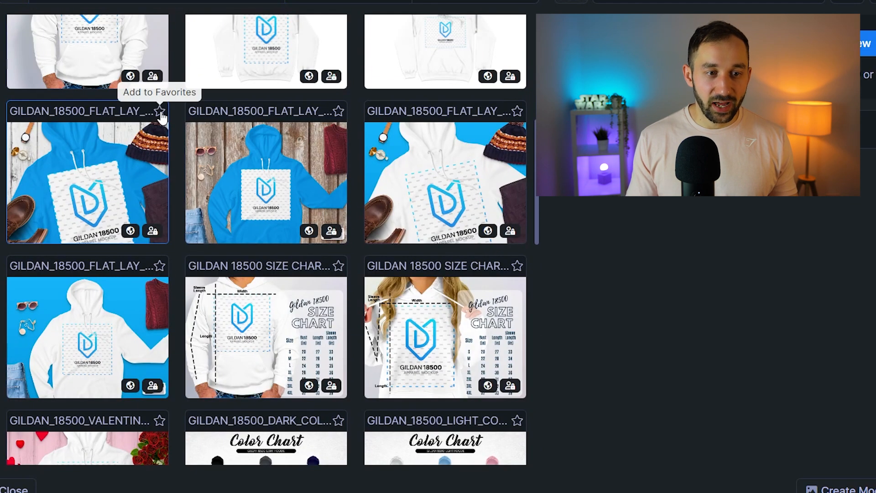
# Add the blue-hoodie GILDAN_18500_FLAT_LAY mockup to the favorites, clear the search and look through the full mockup list
pyautogui.click(160, 112)
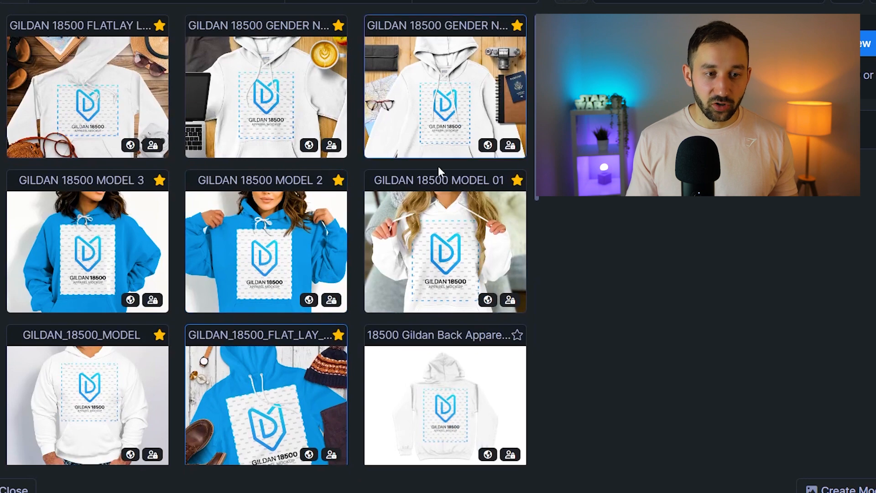
pyautogui.scroll(-2, 319, 237)
pyautogui.scroll(2, 227, 280)
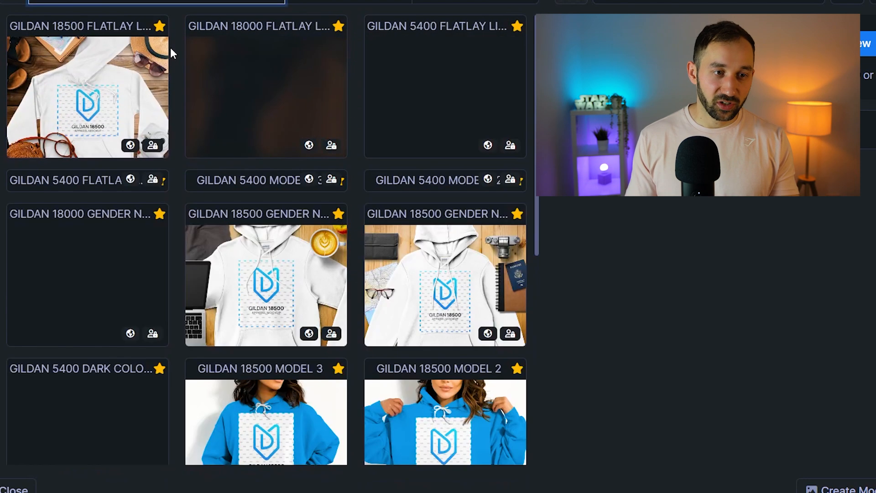
pyautogui.scroll(-5, 424, 227)
pyautogui.scroll(-15, 424, 227)
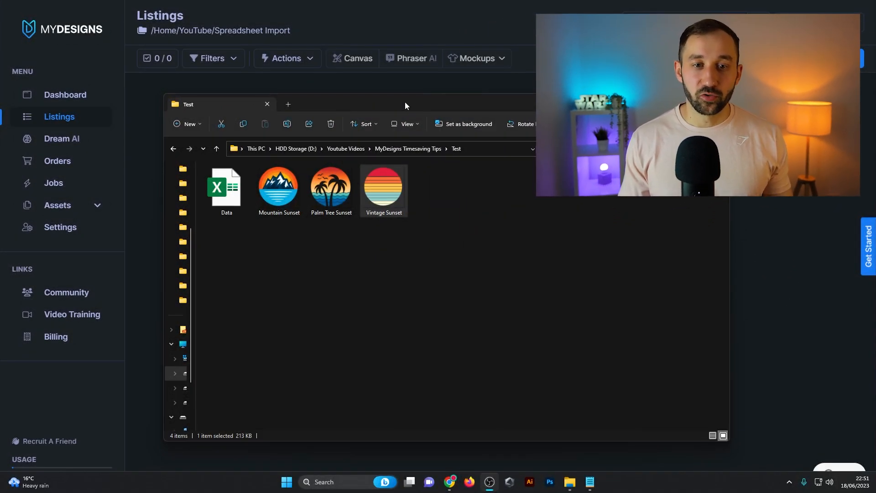
# In the Test folder, point out the Data spreadsheet and the Mountain, Palm Tree and Vintage Sunset images
pyautogui.moveTo(405, 102); pyautogui.dragTo(418, 105)
pyautogui.click(543, 225)
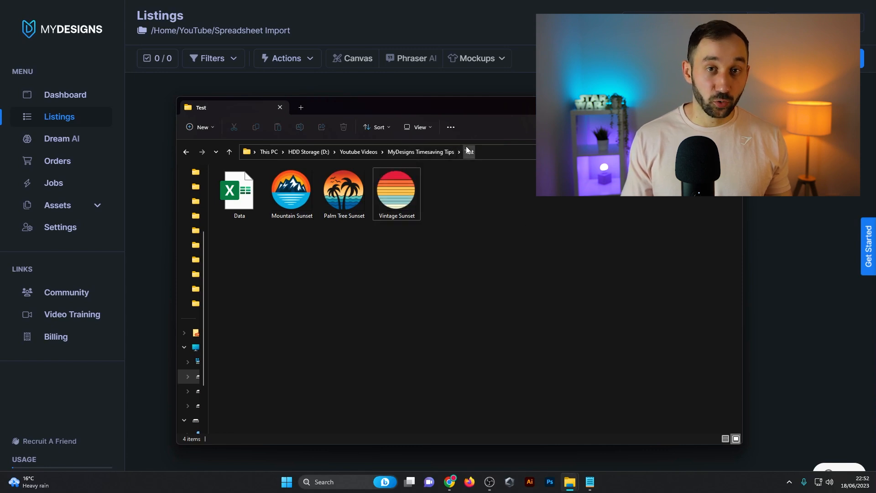
pyautogui.moveTo(464, 228); pyautogui.dragTo(280, 194)
pyautogui.click(236, 196)
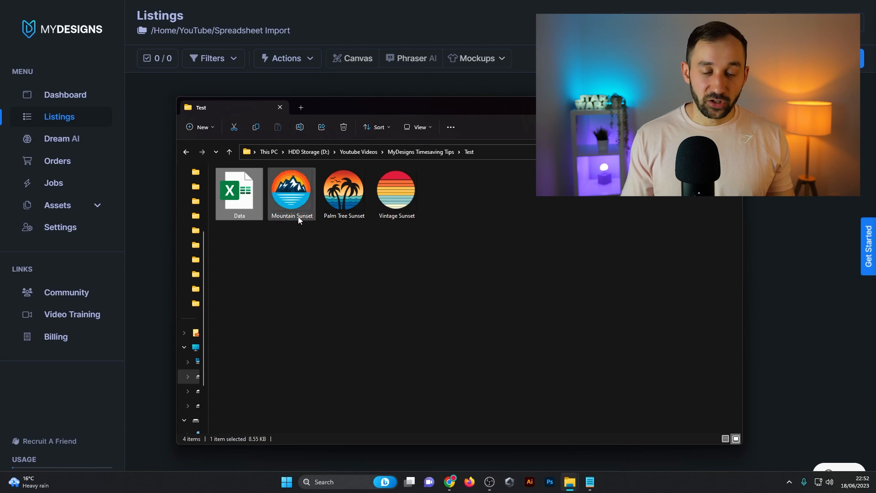
pyautogui.moveTo(292, 240); pyautogui.dragTo(427, 172)
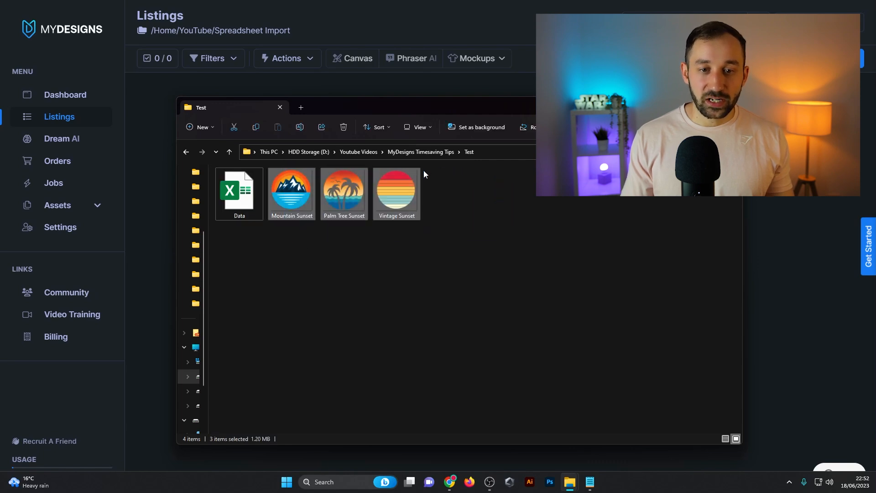
# Open the Data spreadsheet in Excel and review its File Path, Design Title, Listing Description and Tags columns
pyautogui.doubleClick(256, 196)
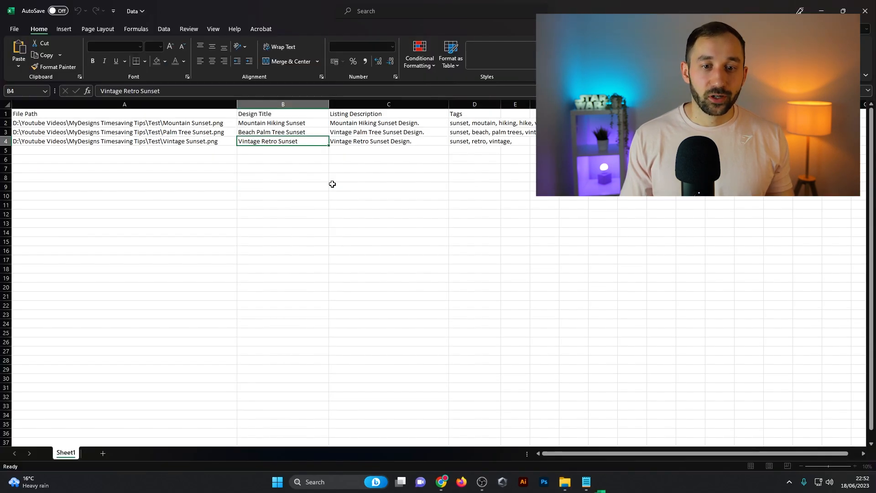
pyautogui.click(61, 116)
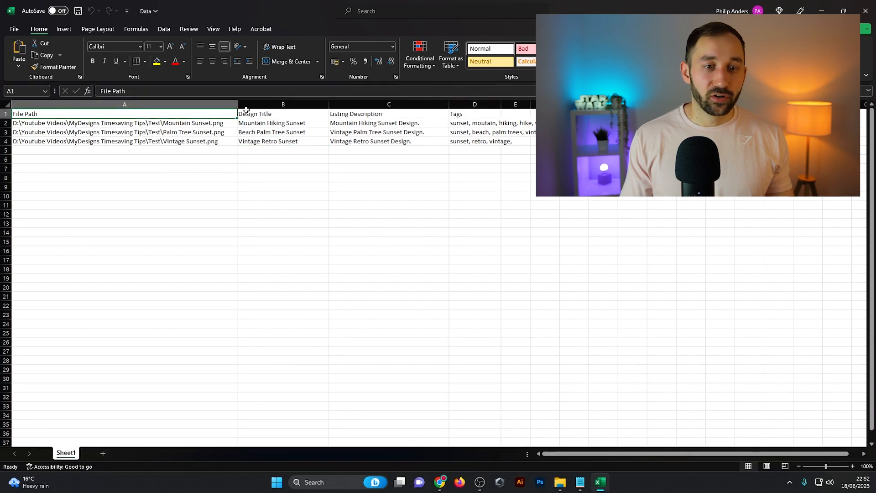
pyautogui.click(486, 113)
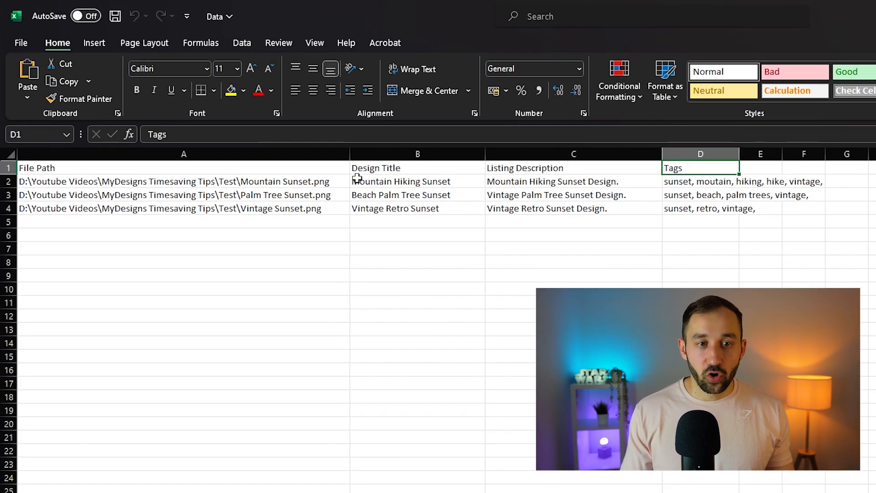
pyautogui.click(97, 170)
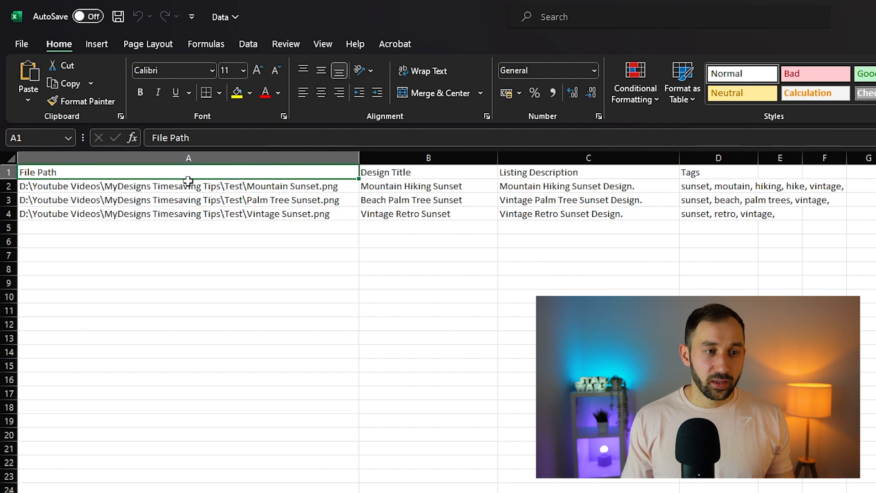
pyautogui.moveTo(113, 171); pyautogui.dragTo(139, 213)
pyautogui.moveTo(387, 172); pyautogui.dragTo(418, 214)
pyautogui.moveTo(529, 172); pyautogui.dragTo(608, 214)
pyautogui.moveTo(725, 174); pyautogui.dragTo(724, 215)
pyautogui.click(719, 254)
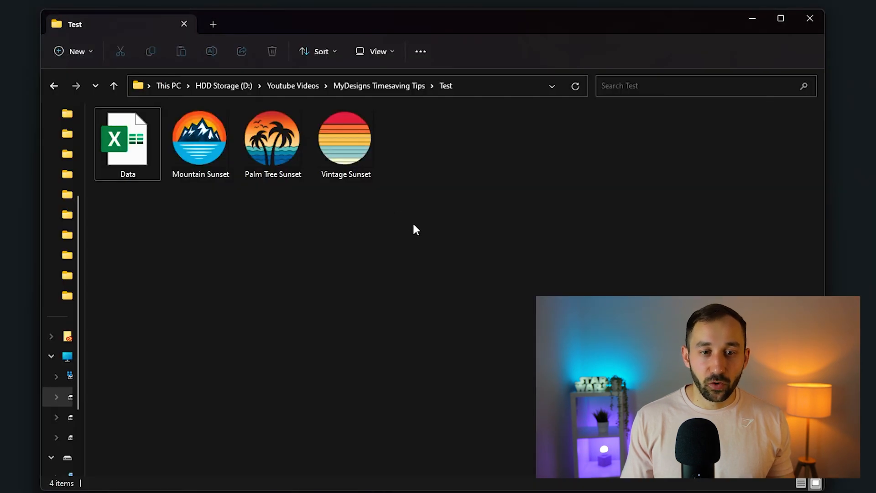
# Copy the file paths of the Mountain Sunset, Palm Tree Sunset and Vintage Sunset images from the Test folder
pyautogui.moveTo(412, 223); pyautogui.dragTo(187, 135)
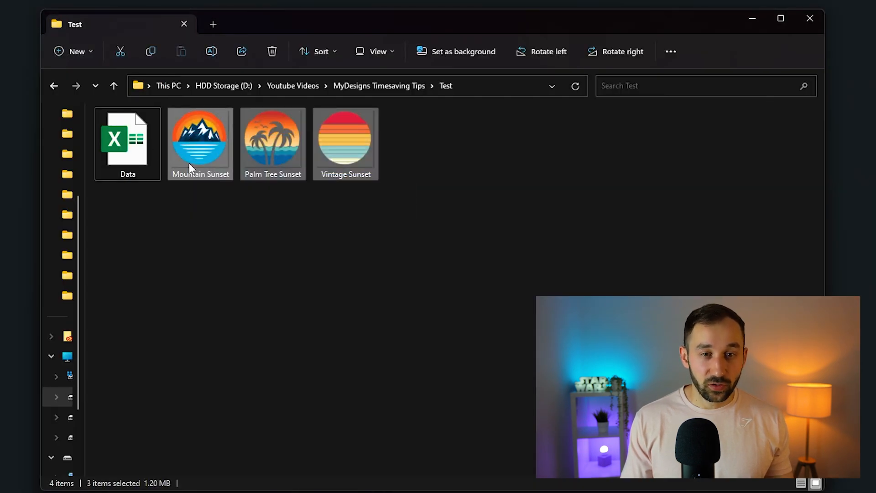
pyautogui.rightClick(205, 142)
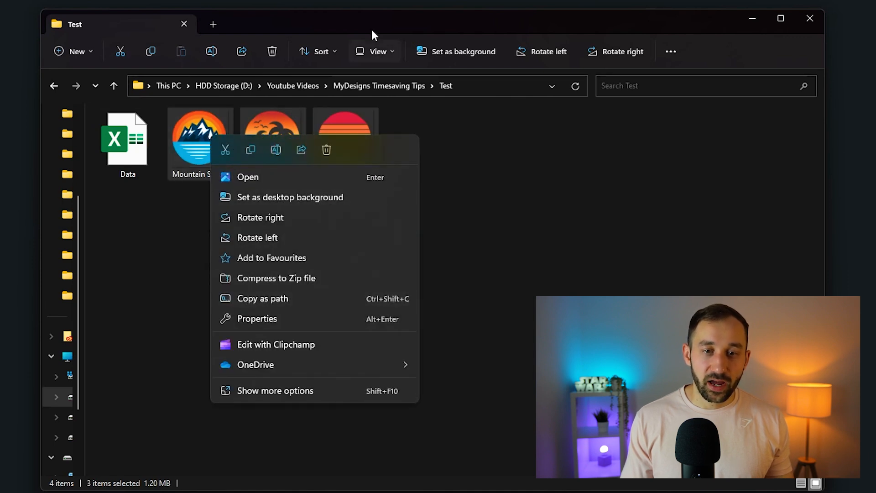
pyautogui.press('Escape')
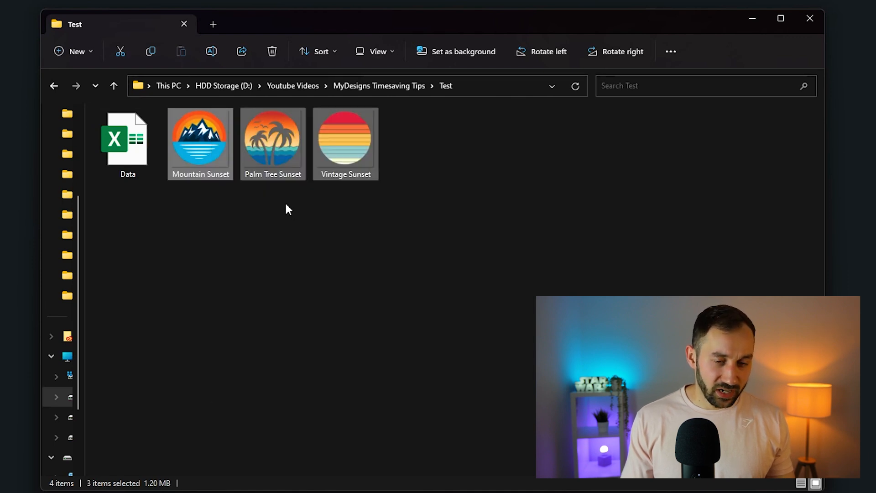
pyautogui.rightClick(208, 147)
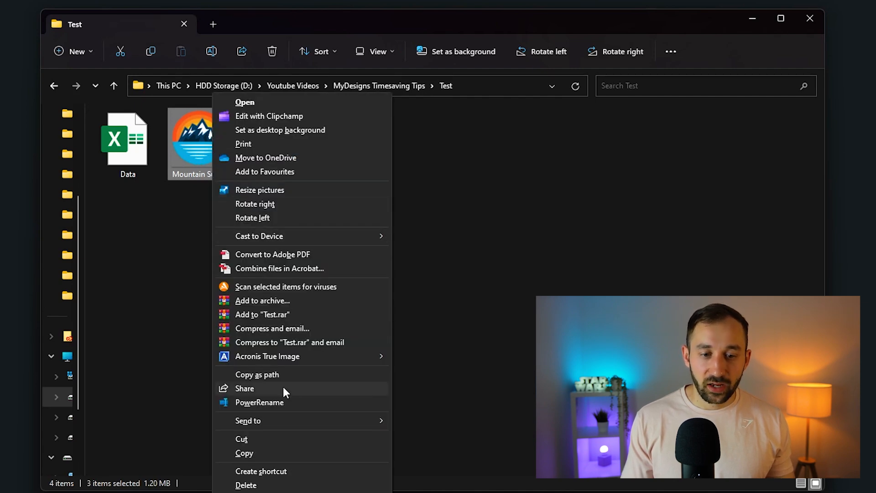
pyautogui.click(270, 376)
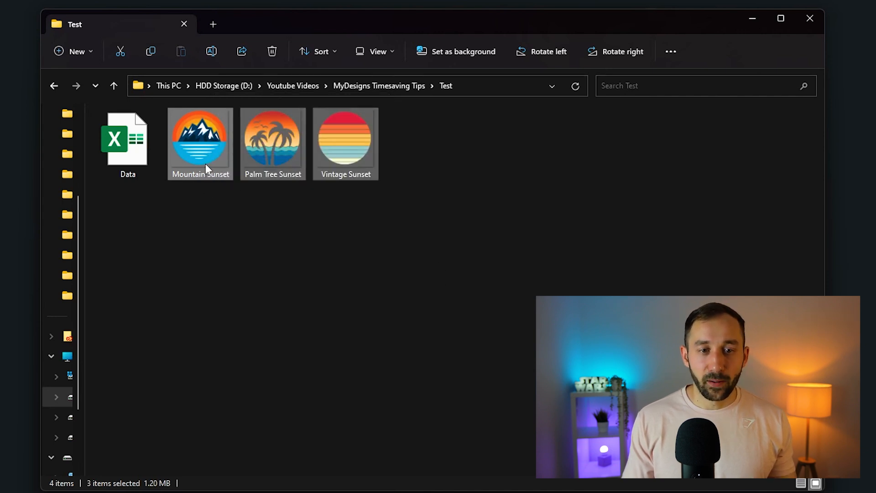
pyautogui.hotkey('ctrl', 'shift', 'c')
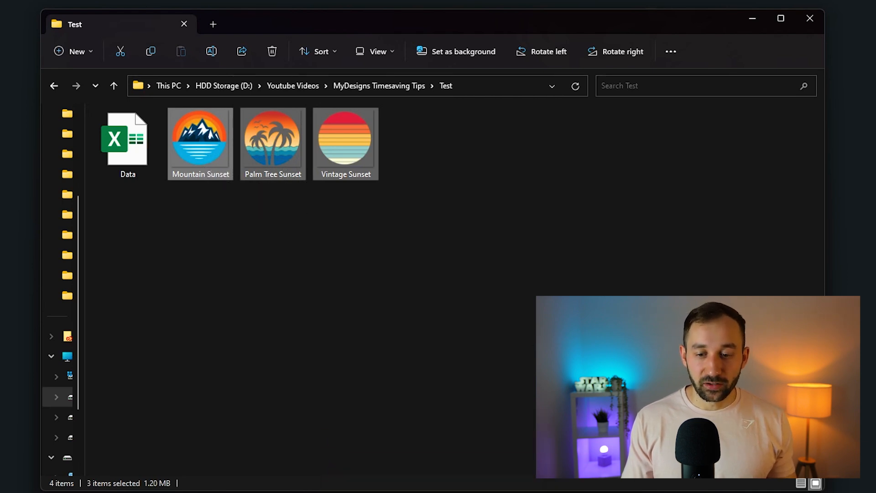
# Paste the three copied image paths into column A of the Data spreadsheet, starting at cell A8
pyautogui.moveTo(137, 269); pyautogui.dragTo(196, 311)
pyautogui.hotkey('ctrl', 'v')
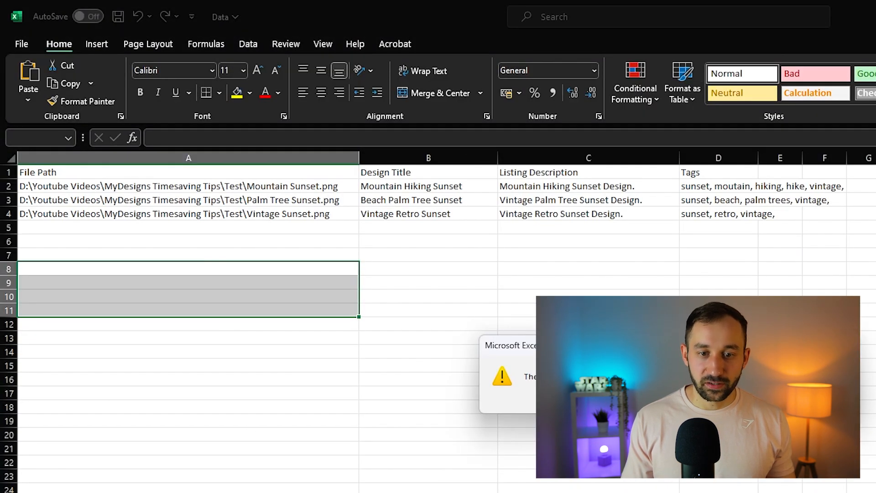
pyautogui.press('Return')
pyautogui.click(237, 365)
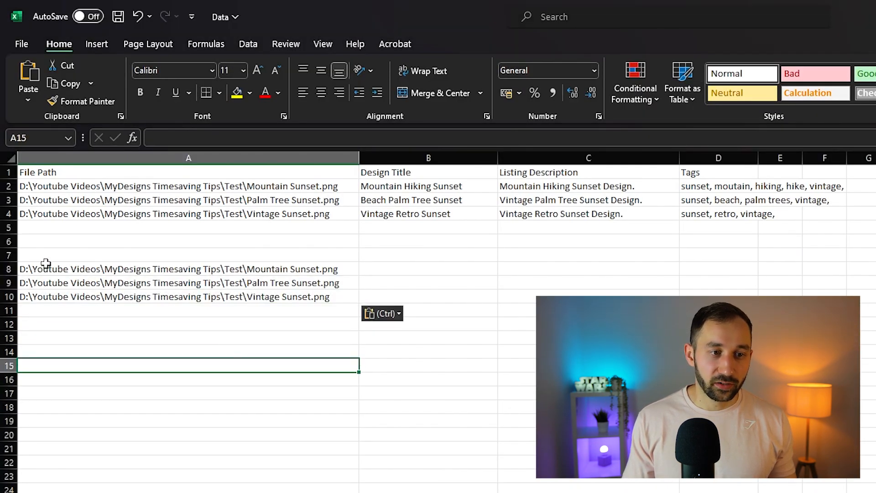
# Delete the three duplicate image paths from cells A8 to A10 of the Data spreadsheet
pyautogui.moveTo(53, 264); pyautogui.dragTo(288, 293)
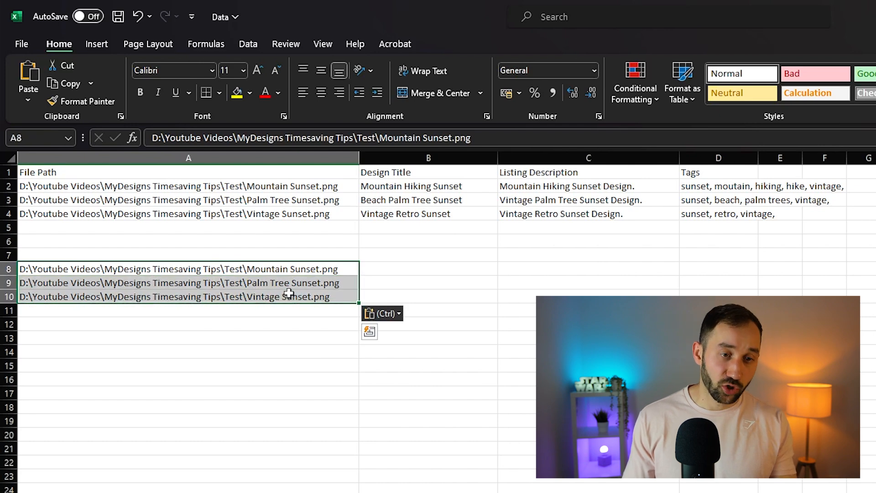
pyautogui.press('Delete')
pyautogui.click(293, 227)
# Compare each image's file path with its design title in rows 2 to 4
pyautogui.click(275, 188)
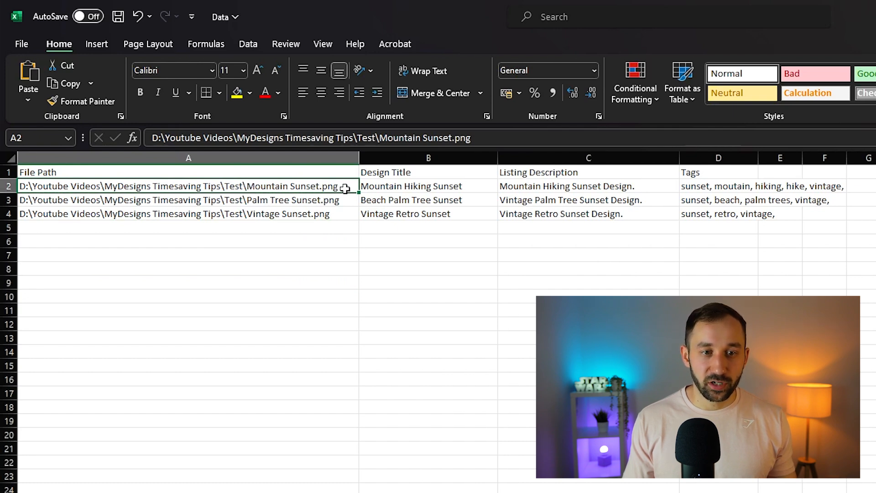
pyautogui.click(435, 186)
pyautogui.click(300, 200)
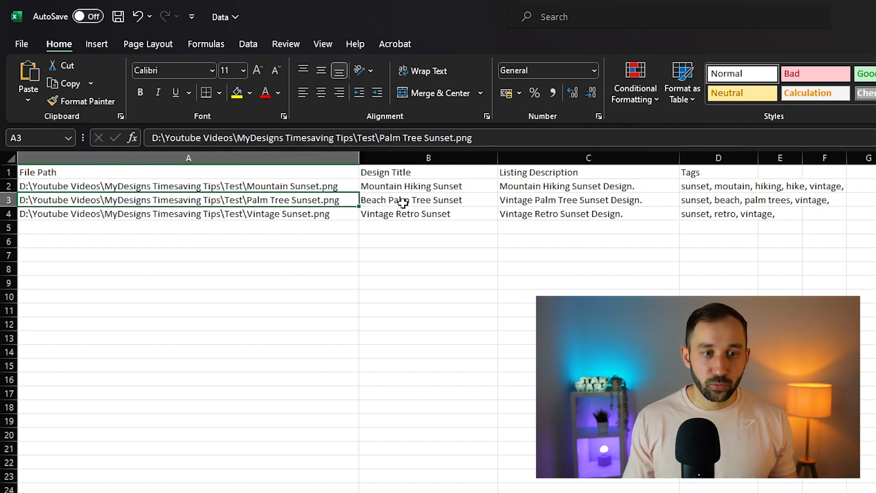
pyautogui.click(418, 203)
pyautogui.click(407, 215)
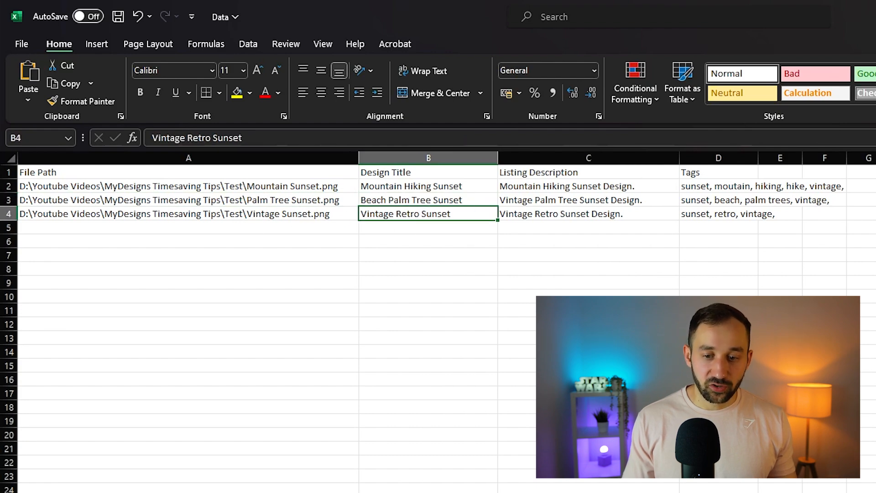
# Switch to the Test folder in File Explorer and check its file sorting options
pyautogui.hotkey('alt', 'Tab')
pyautogui.rightClick(471, 398)
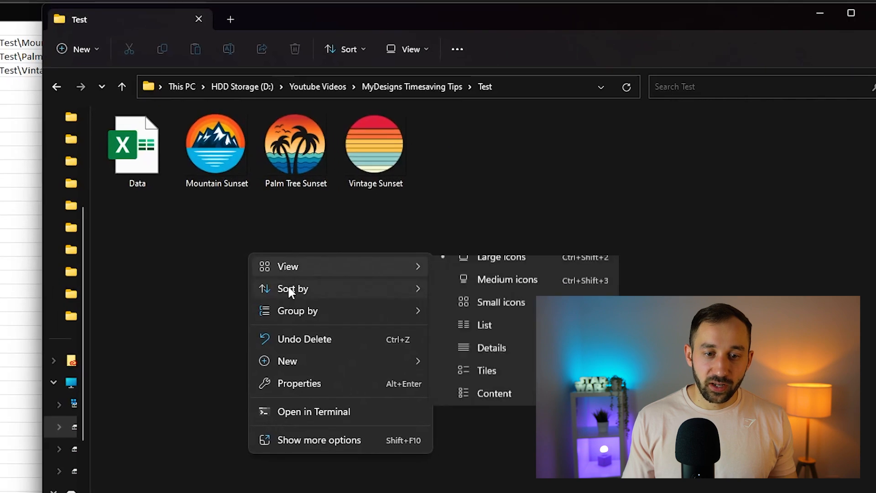
pyautogui.moveTo(289, 289)
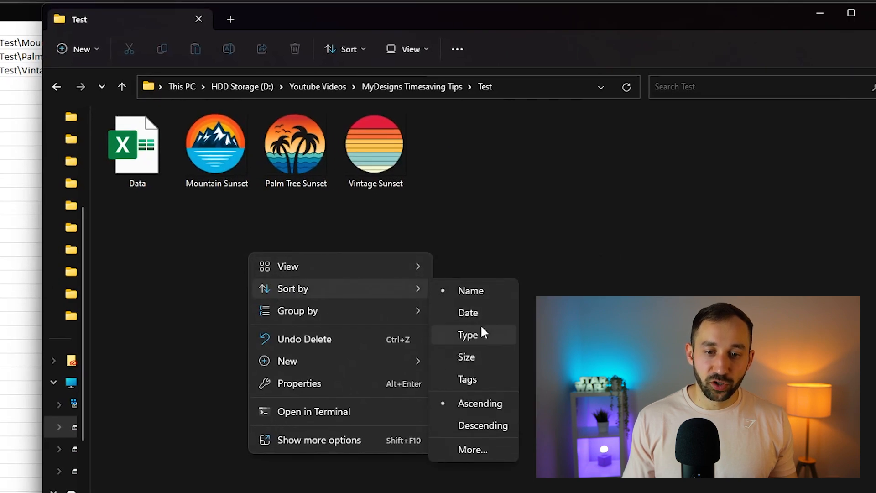
pyautogui.click(453, 15)
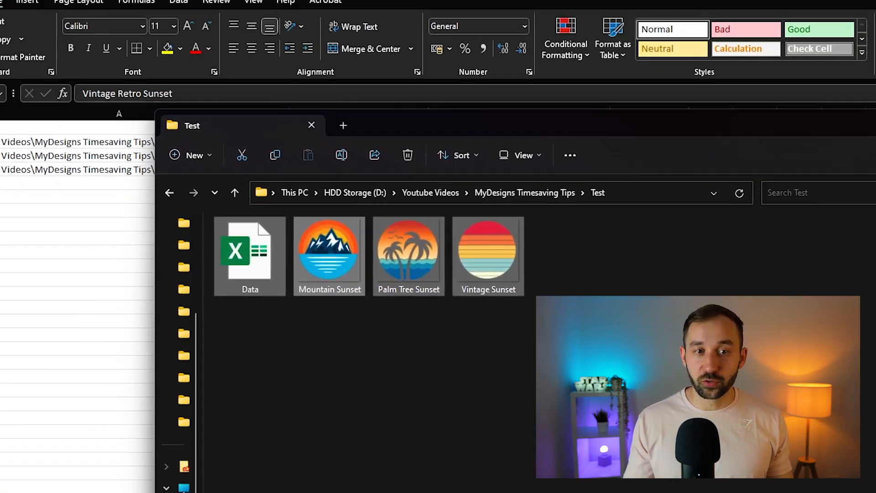
# Switch to the empty Spreadsheet Import collection in MyDesigns and start an upload from an Excel file
pyautogui.click(489, 492)
pyautogui.click(118, 17)
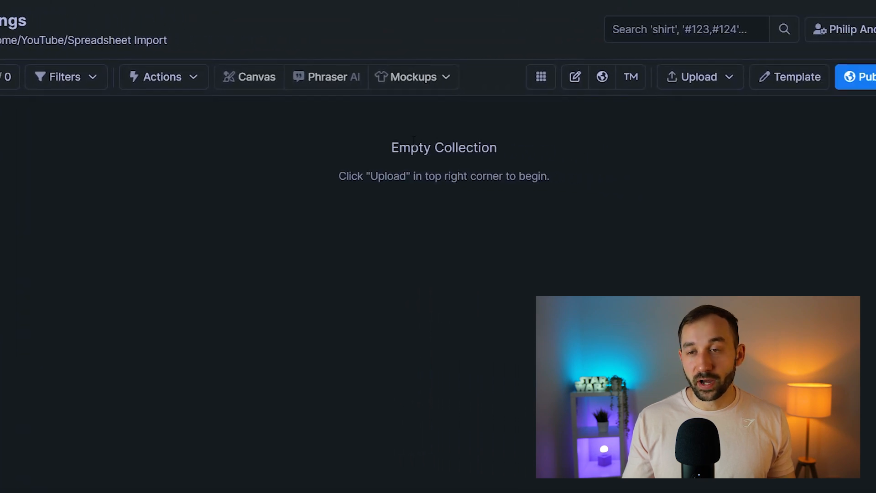
pyautogui.click(717, 86)
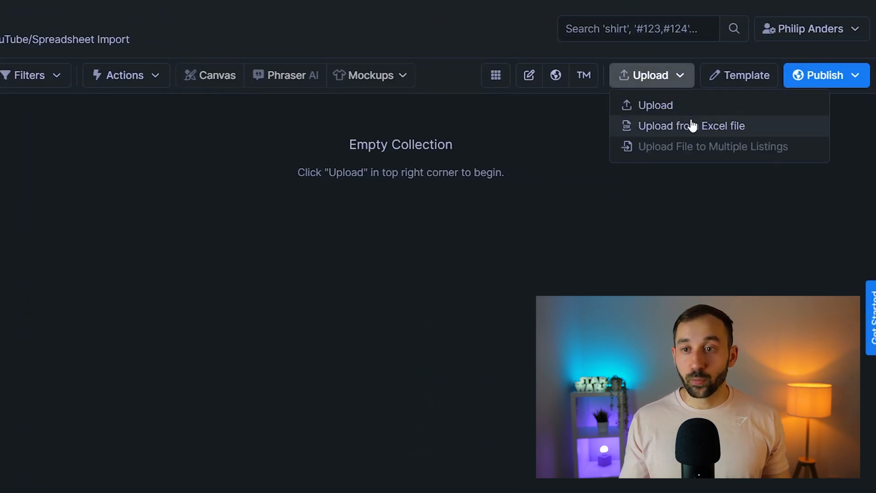
pyautogui.click(693, 127)
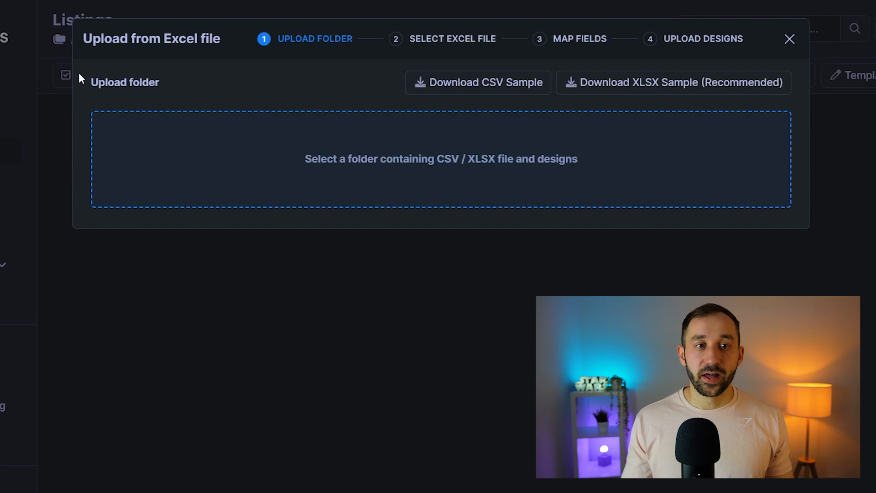
pyautogui.moveTo(90, 85); pyautogui.dragTo(176, 79)
pyautogui.click(175, 77)
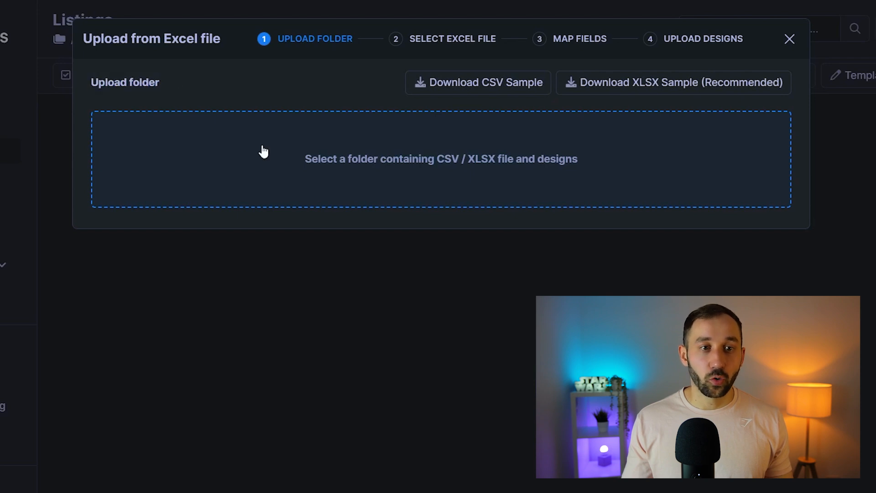
# Load the Test folder with the spreadsheet and designs, approve the file upload, and continue to field mapping
pyautogui.click(368, 165)
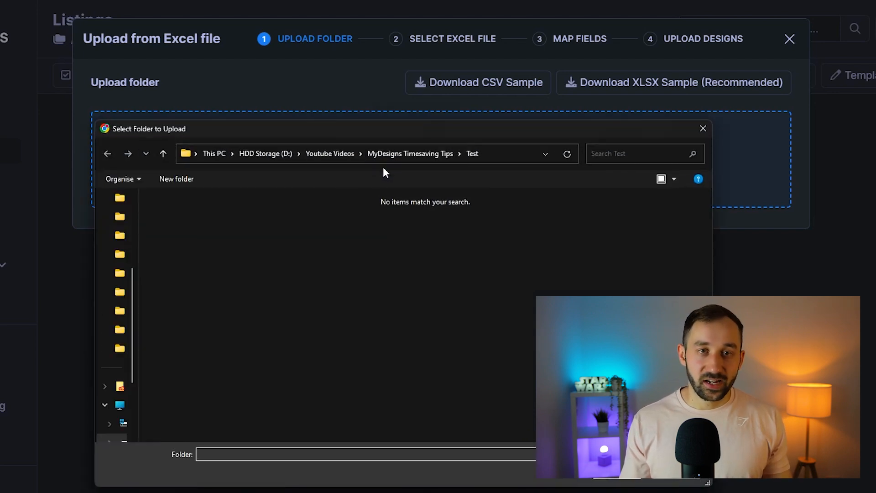
pyautogui.click(470, 153)
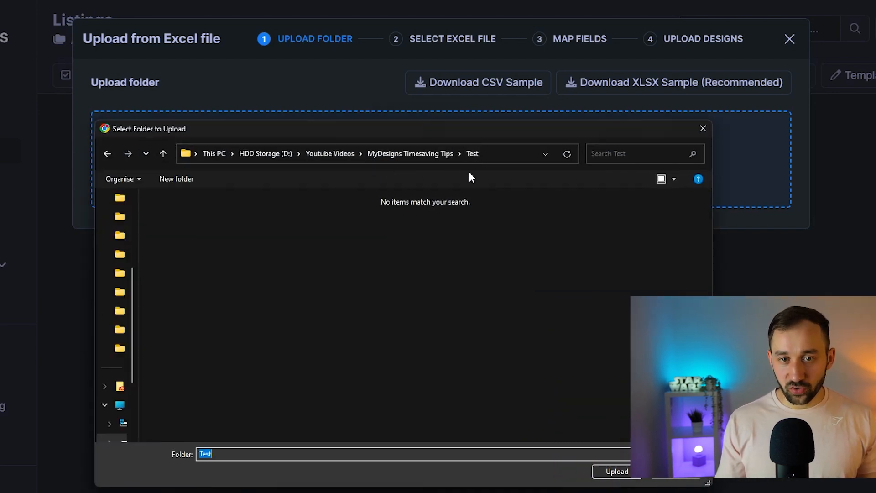
pyautogui.click(617, 471)
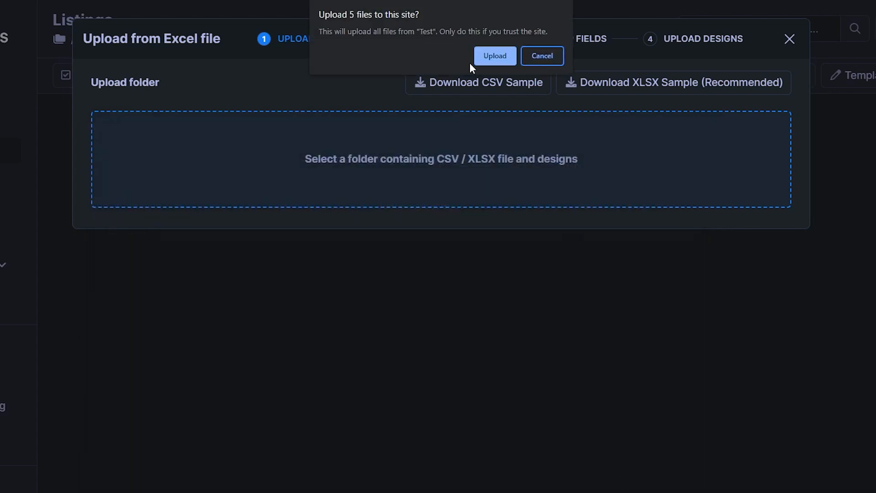
pyautogui.click(495, 56)
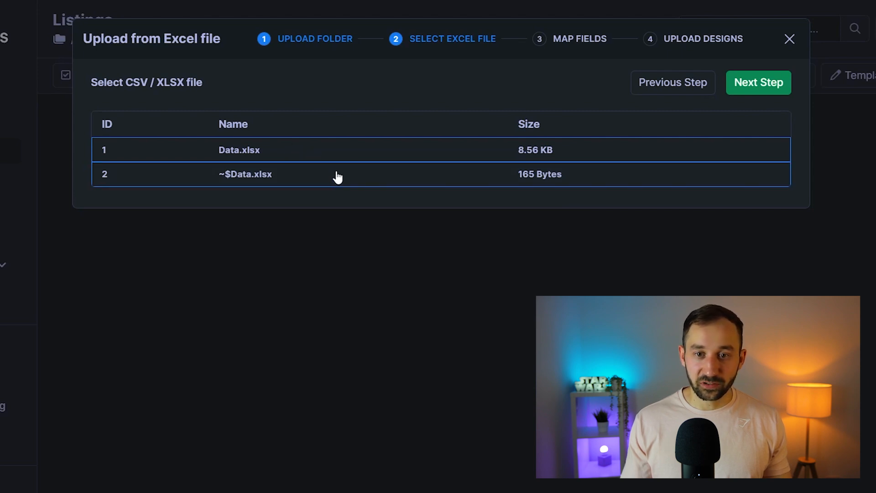
pyautogui.click(746, 87)
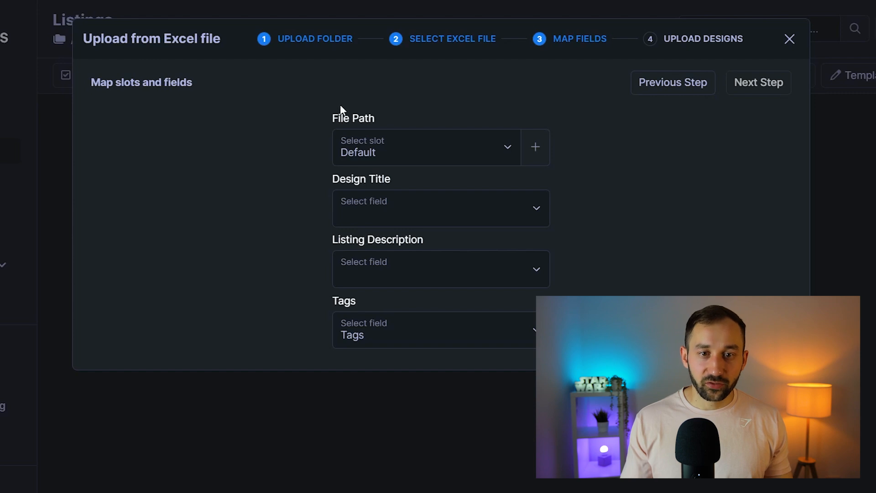
# Map the File Path column to the Default slot and the Design Title column to the Title field
pyautogui.click(386, 153)
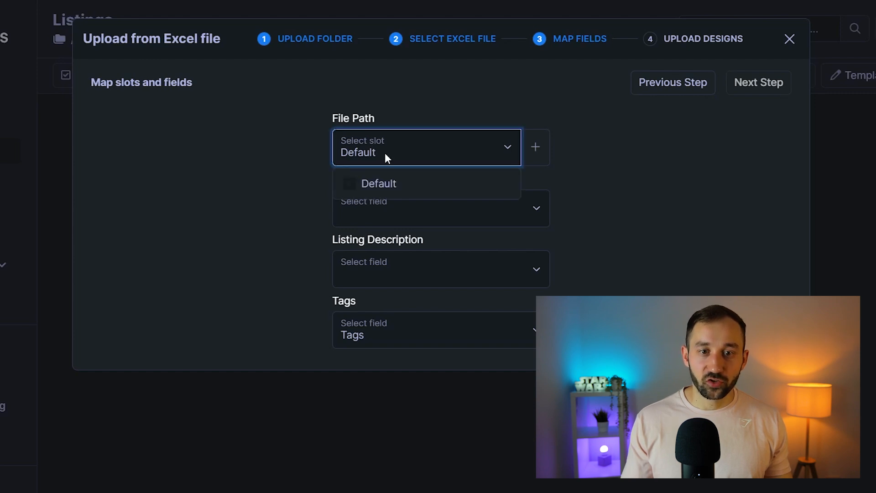
pyautogui.click(379, 185)
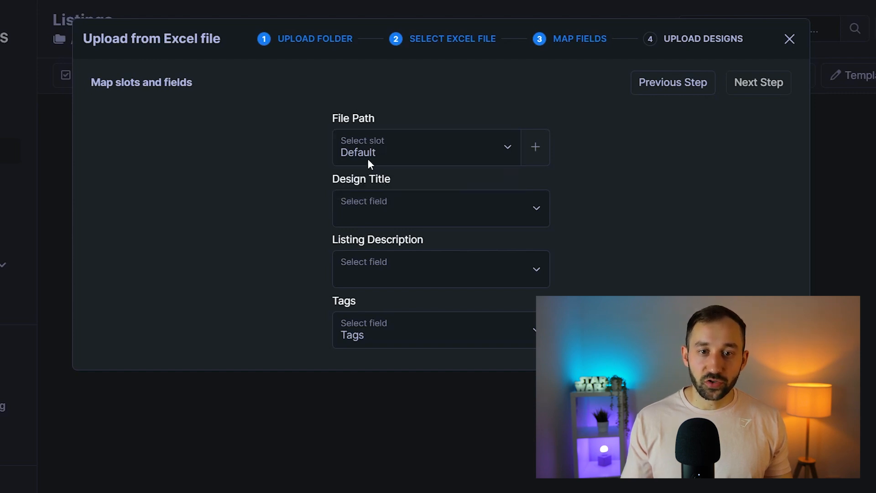
pyautogui.click(379, 206)
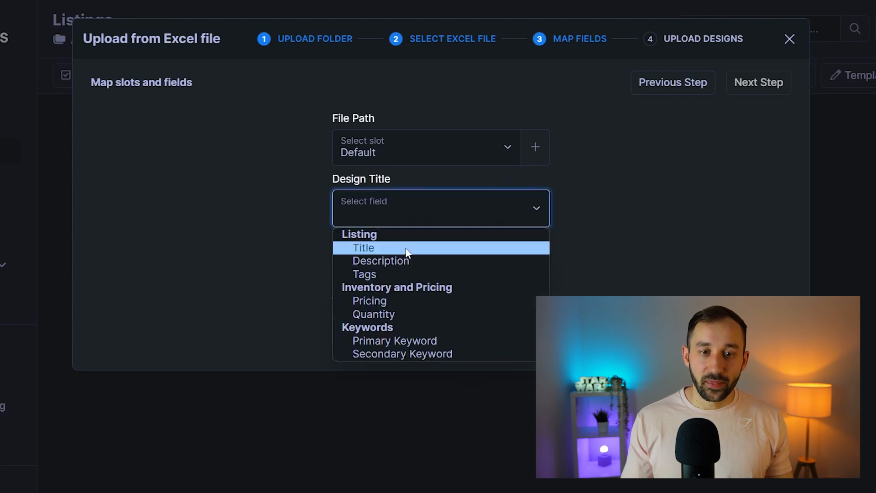
pyautogui.moveTo(364, 250); pyautogui.dragTo(398, 182)
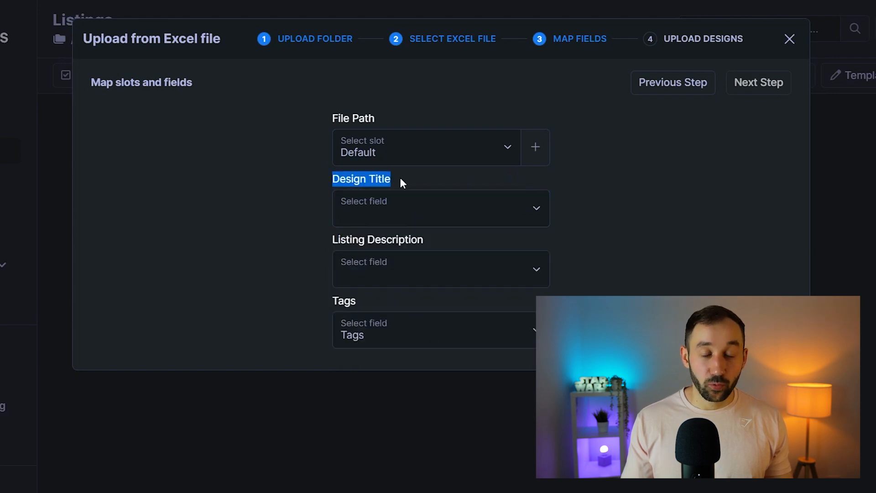
pyautogui.click(399, 210)
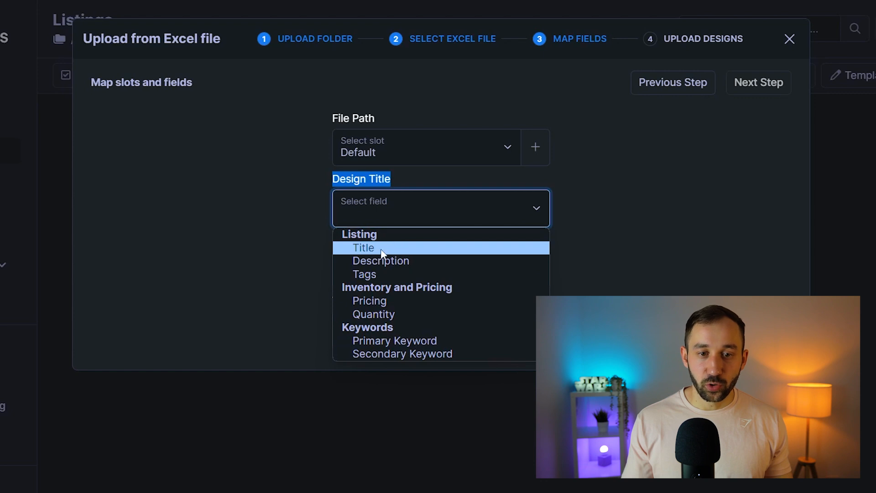
pyautogui.click(380, 249)
# Map the Listing Description column to the Description field and keep Tags mapped to Tags
pyautogui.moveTo(332, 239); pyautogui.dragTo(457, 244)
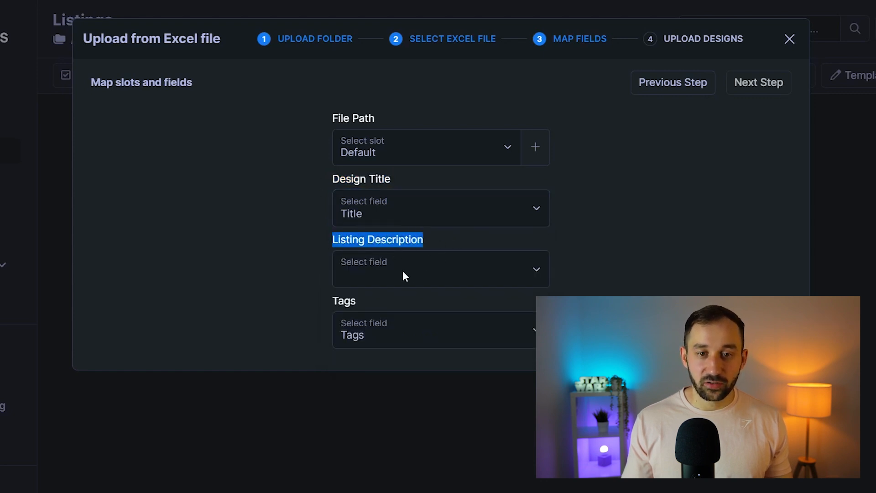
pyautogui.click(421, 267)
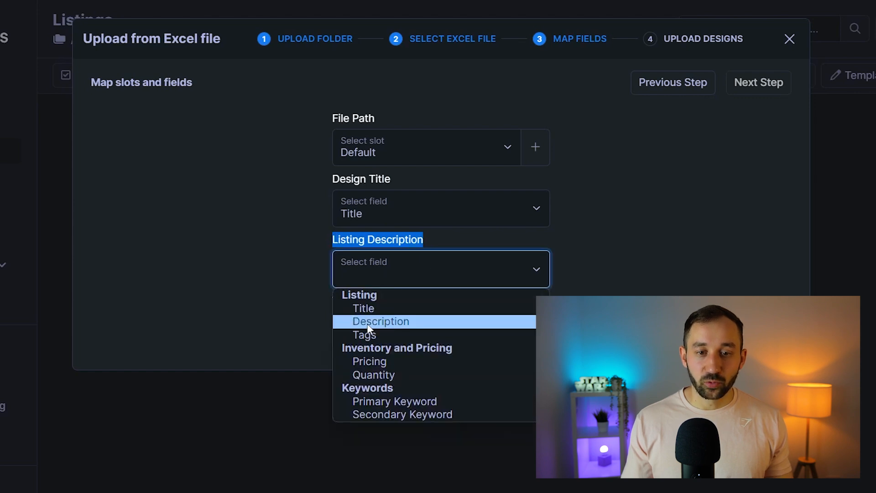
pyautogui.click(397, 324)
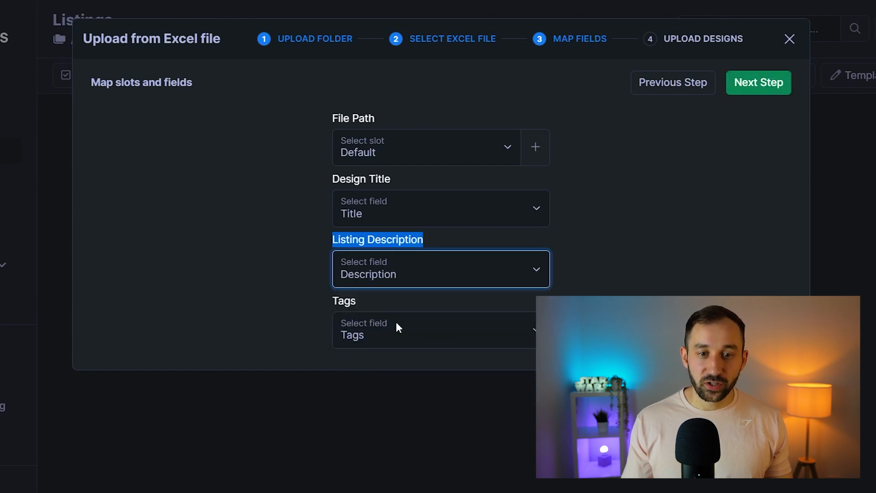
pyautogui.click(382, 332)
pyautogui.click(376, 394)
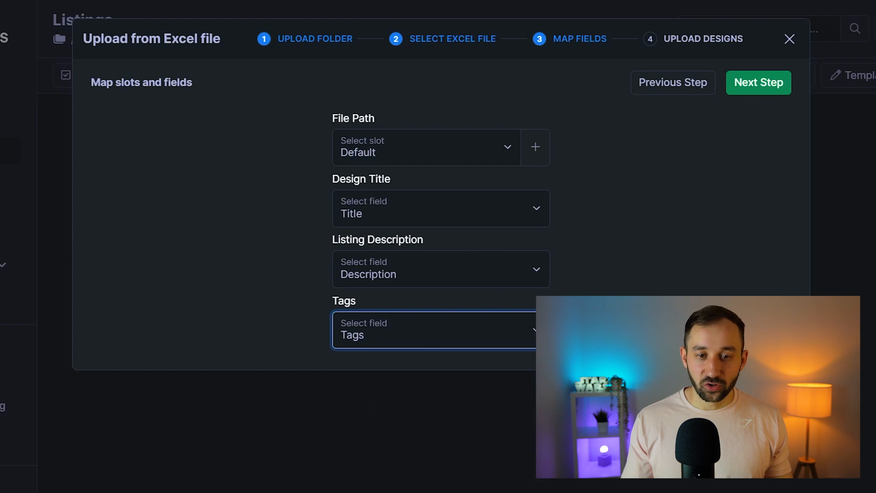
# Accept the field mapping and upload the Mountain, Palm Tree and Vintage Sunset designs starting from row 1
pyautogui.click(754, 88)
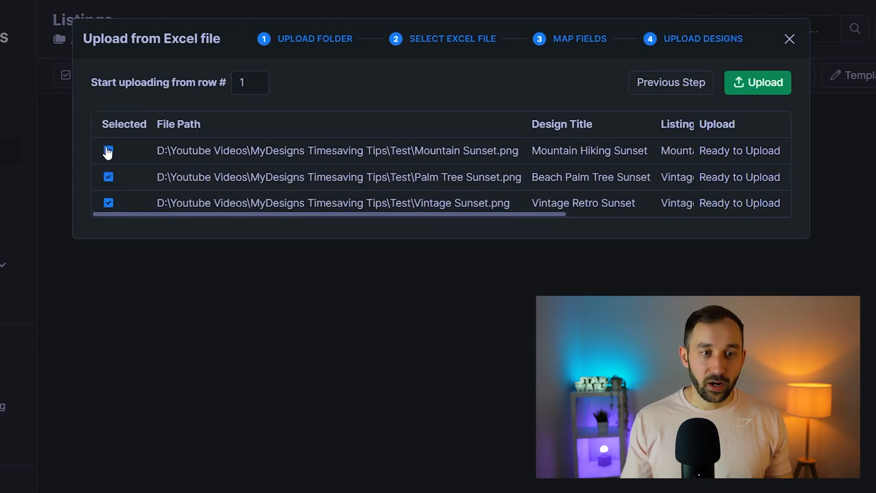
pyautogui.click(755, 87)
pyautogui.click(533, 111)
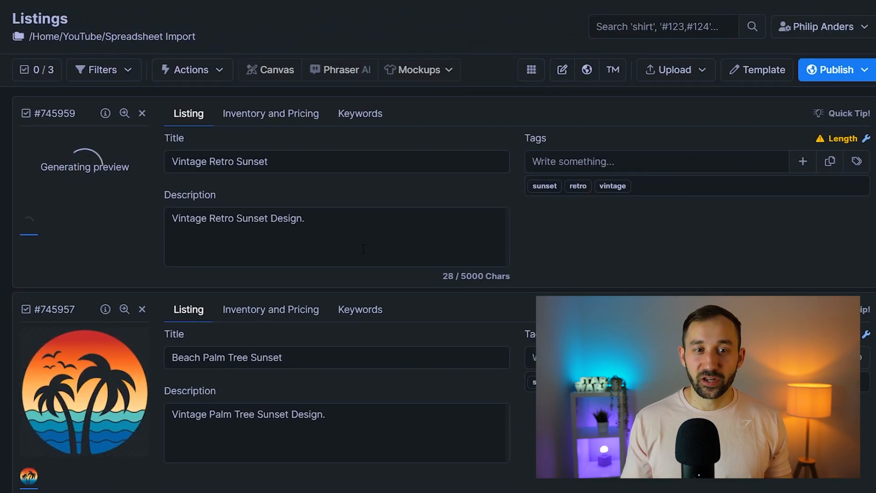
# Review the titles, descriptions and tags of the imported sunset listings
pyautogui.scroll(-2, 256, 314)
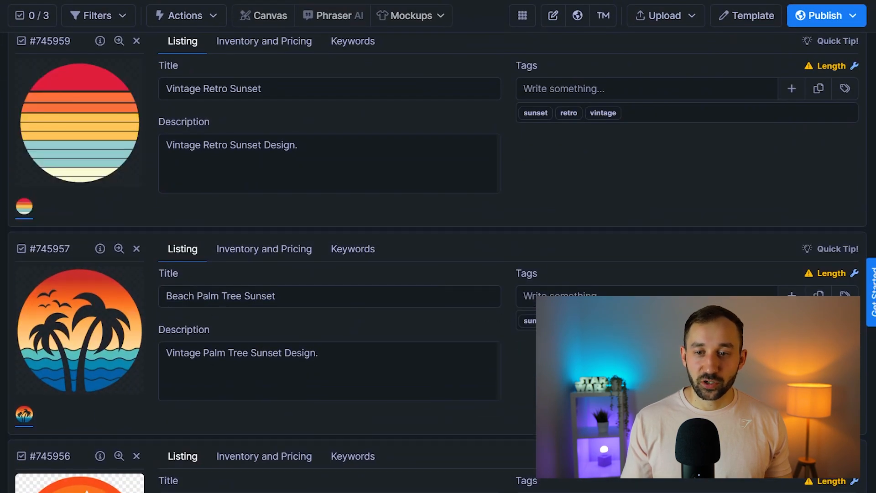
pyautogui.scroll(-2, 147, 399)
pyautogui.scroll(4, 119, 406)
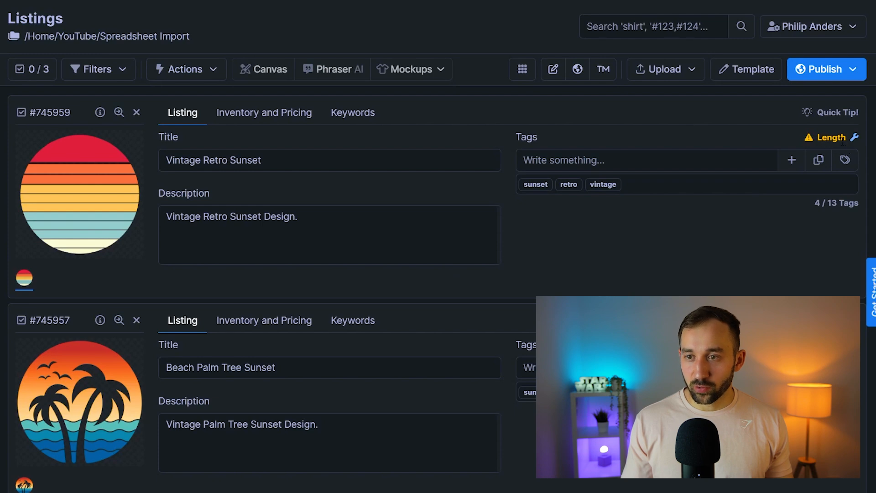
pyautogui.scroll(-3, 838, 141)
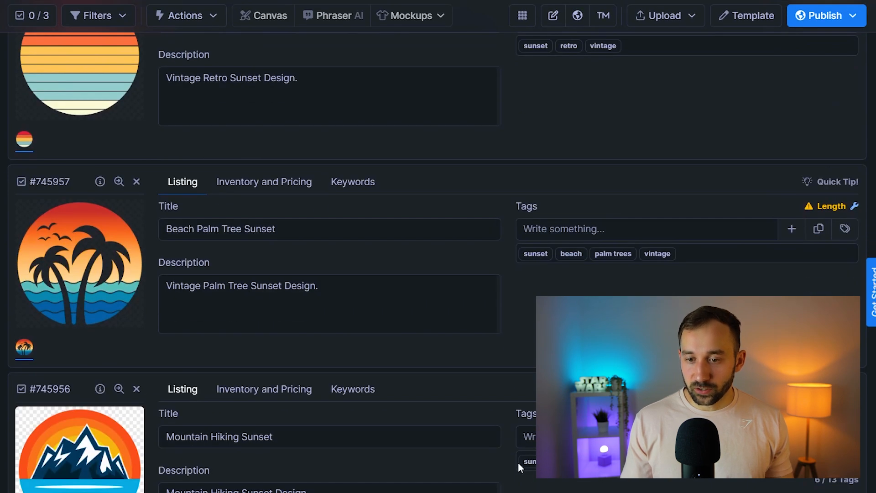
pyautogui.scroll(3, 519, 469)
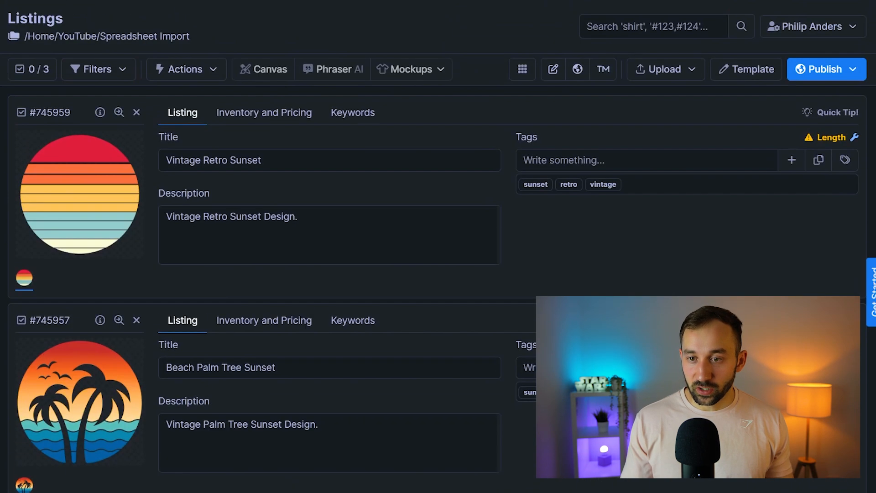
# Inspect the Fix listing options for the Vintage Retro Sunset tags and close them without applying a fix
pyautogui.click(855, 138)
pyautogui.click(276, 90)
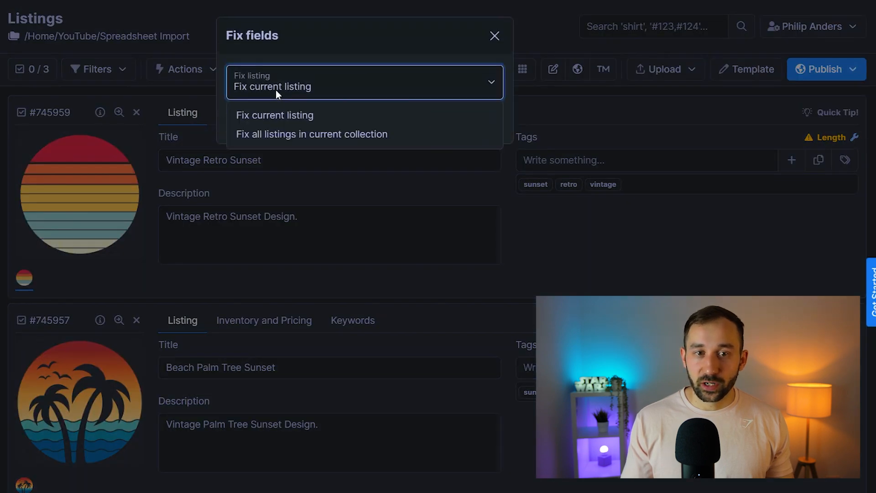
pyautogui.click(318, 119)
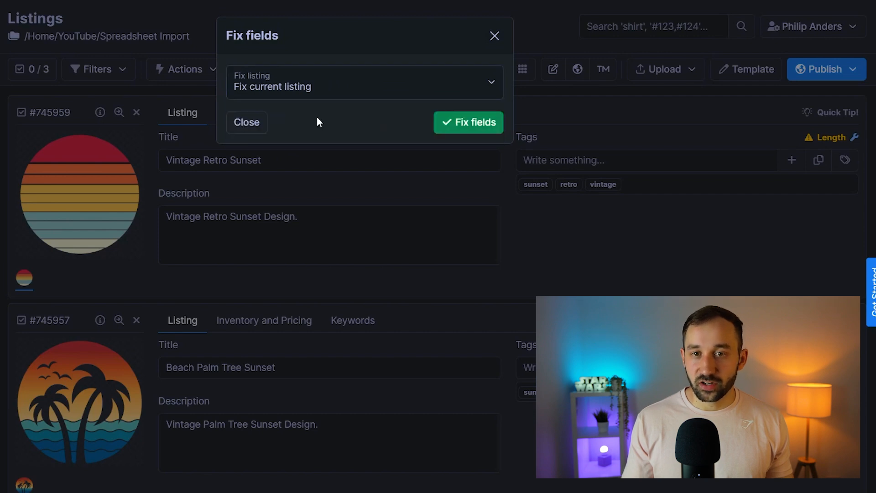
pyautogui.click(494, 36)
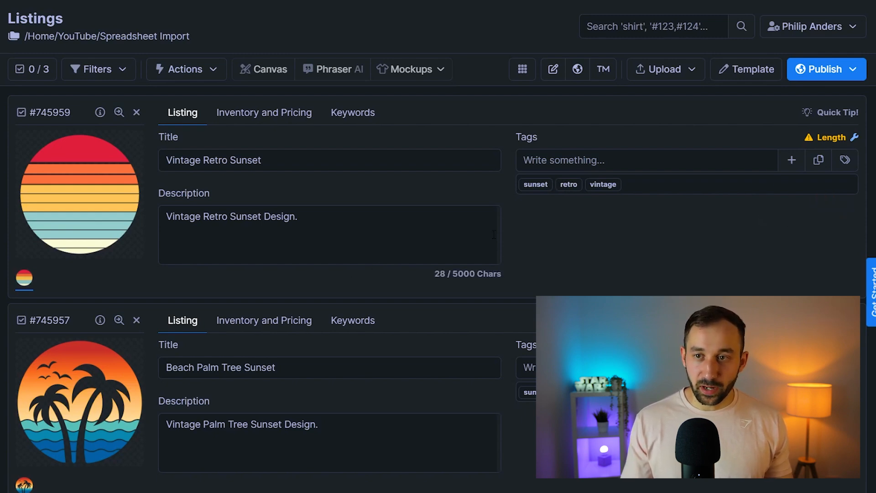
# Inspect the Tags field's maximum tag count and character limits in the collection template, close them without updating, and return to the collection
pyautogui.click(737, 73)
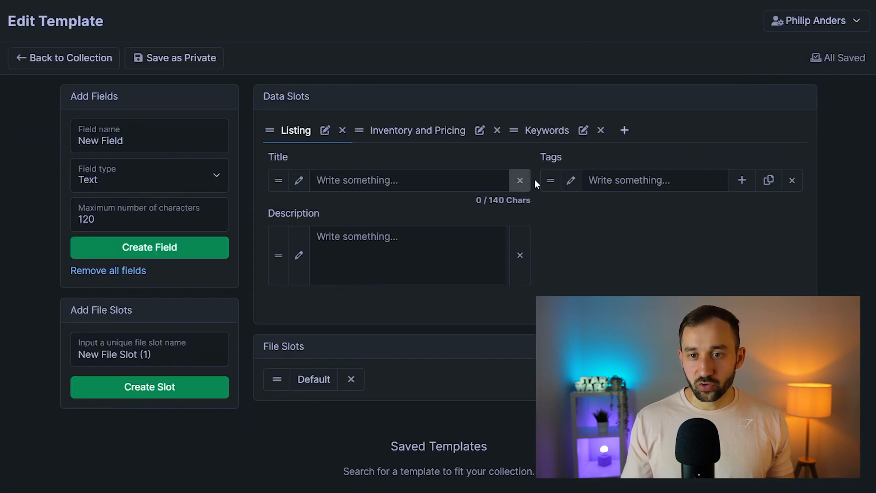
pyautogui.click(570, 182)
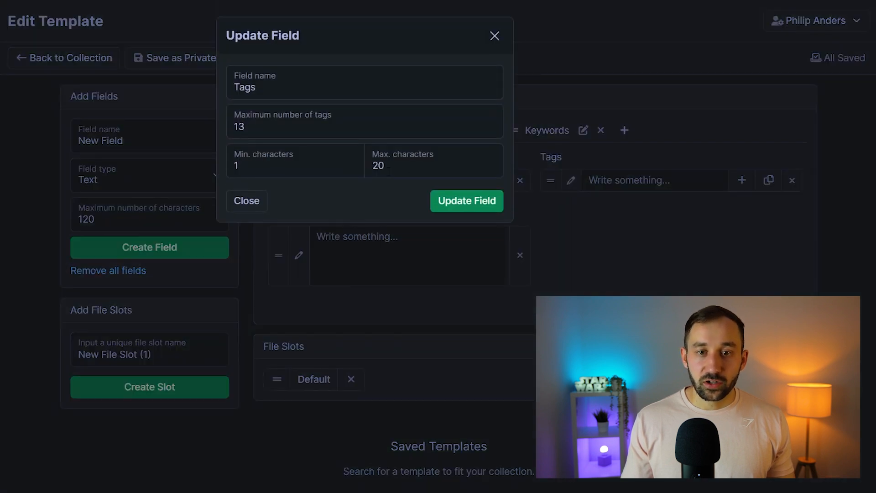
pyautogui.moveTo(373, 159); pyautogui.dragTo(459, 154)
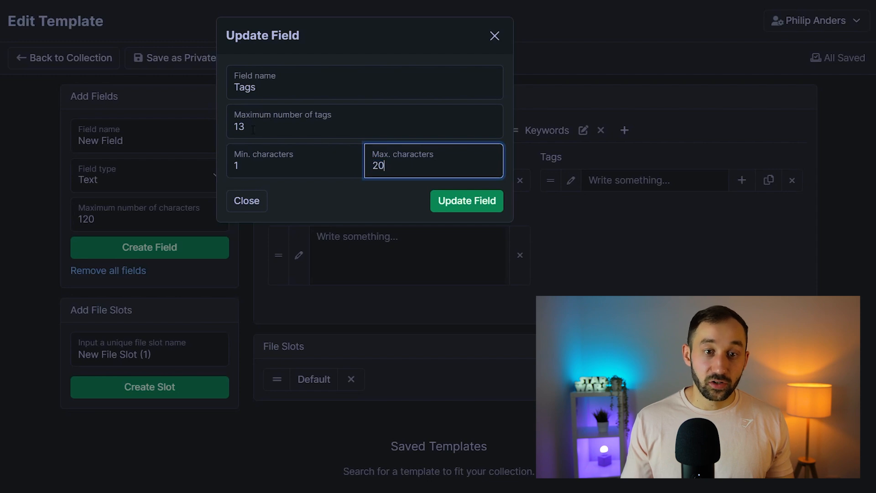
pyautogui.moveTo(255, 128); pyautogui.dragTo(222, 143)
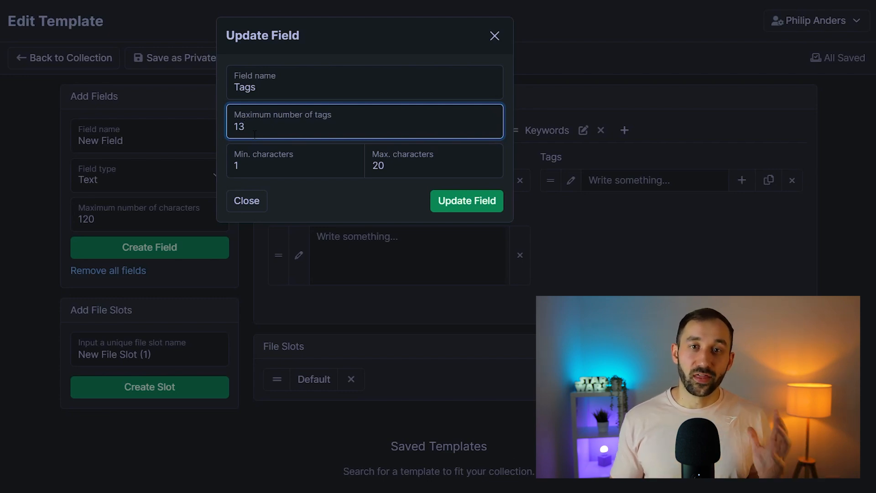
pyautogui.click(495, 36)
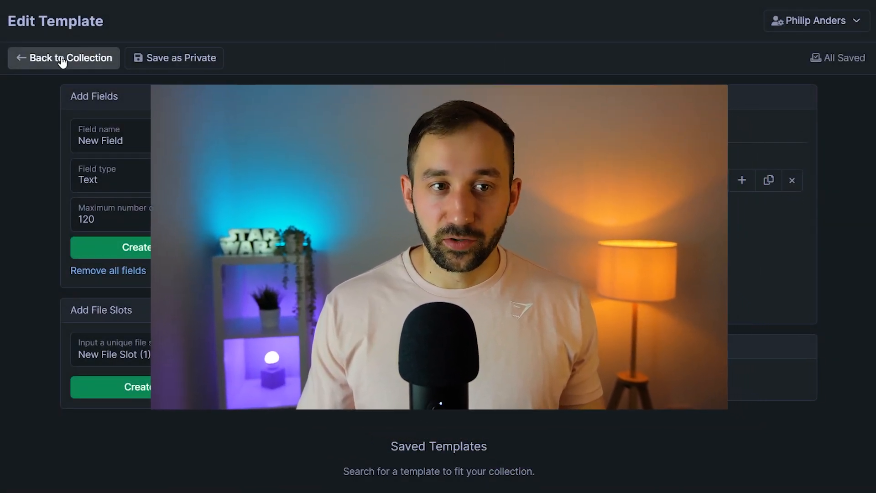
pyautogui.click(61, 59)
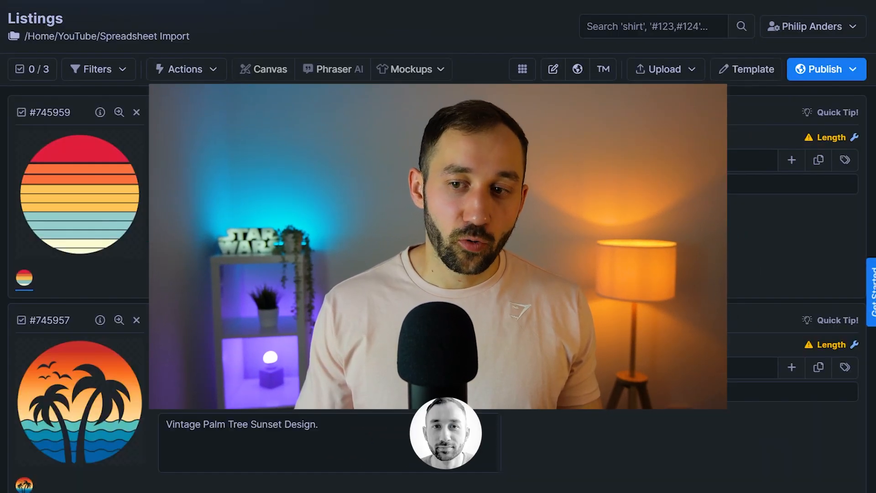
pyautogui.scroll(-3, 438, 274)
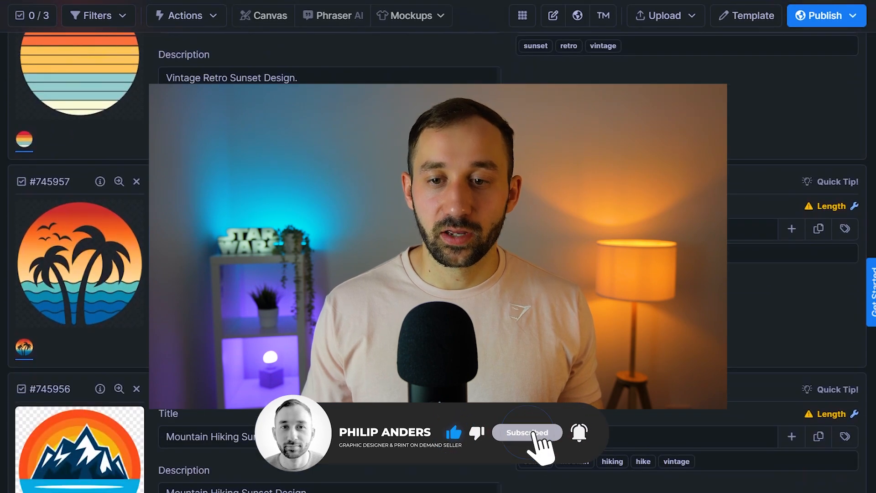
pyautogui.scroll(1, 438, 274)
pyautogui.scroll(2, 439, 273)
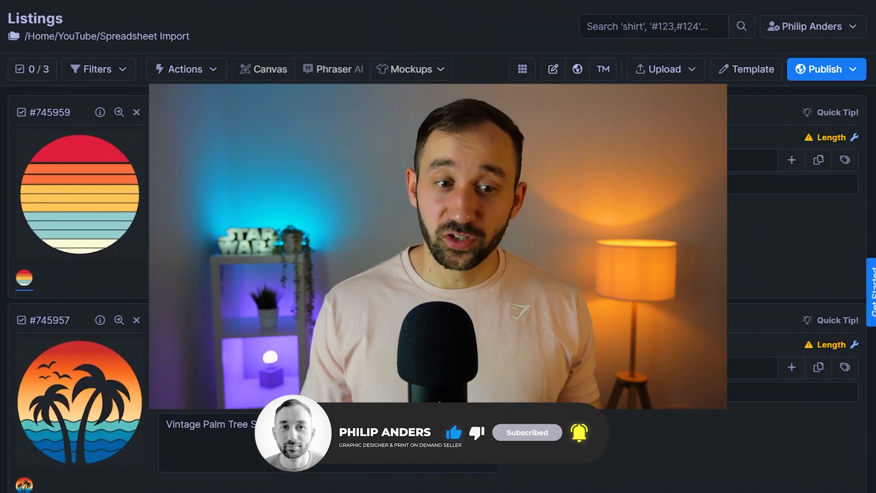